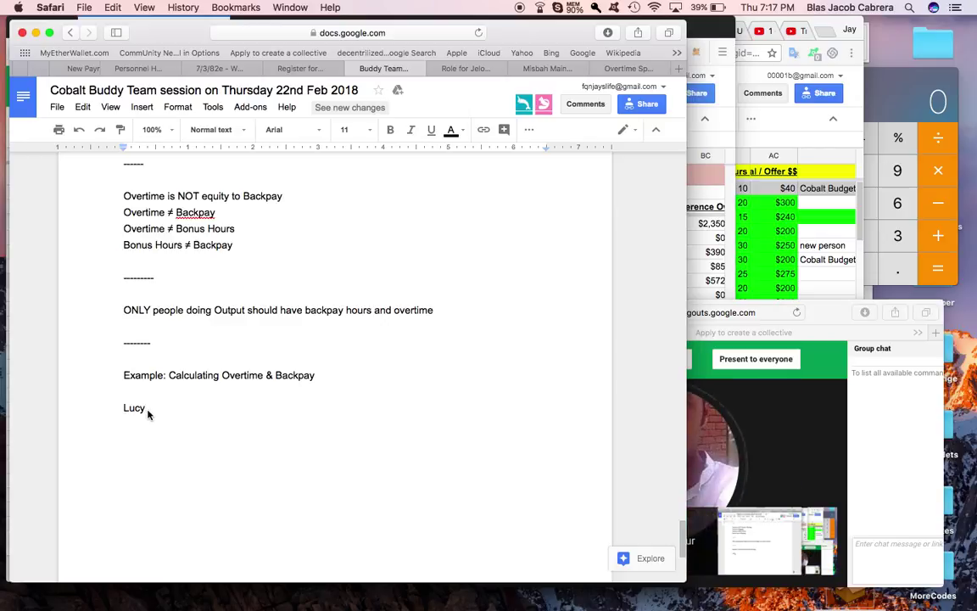
Complete the example person's line with ": worked 214.5 hours in Oct/Nov"
{"action": "type", "text": ": worked "}
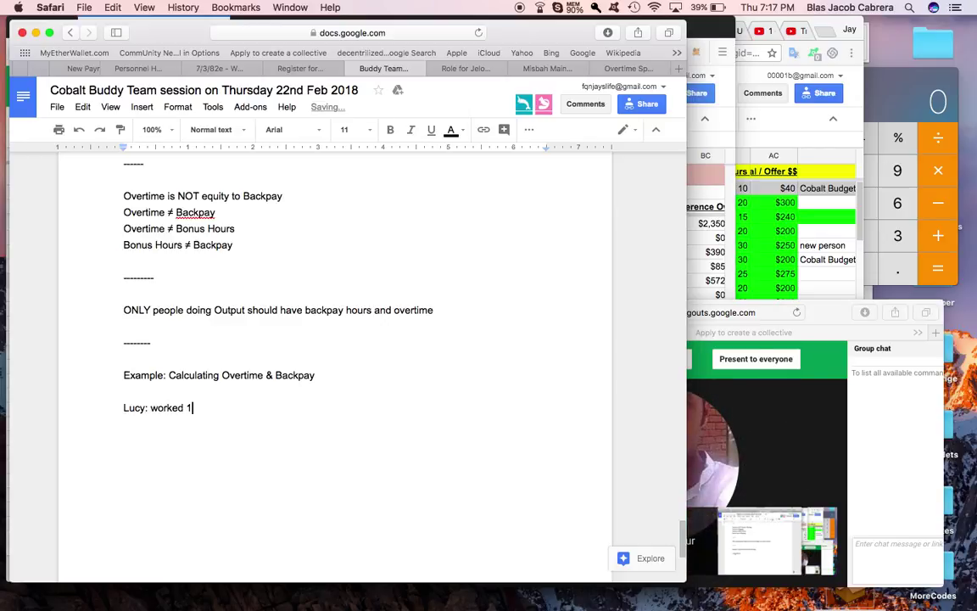
{"action": "type", "text": "11"}
{"action": "key", "text": "BackSpace"}
{"action": "key", "text": "BackSpace"}
{"action": "key", "text": "super+v"}
{"action": "key", "text": "super+z"}
{"action": "type", "text": "214.5 hours"}
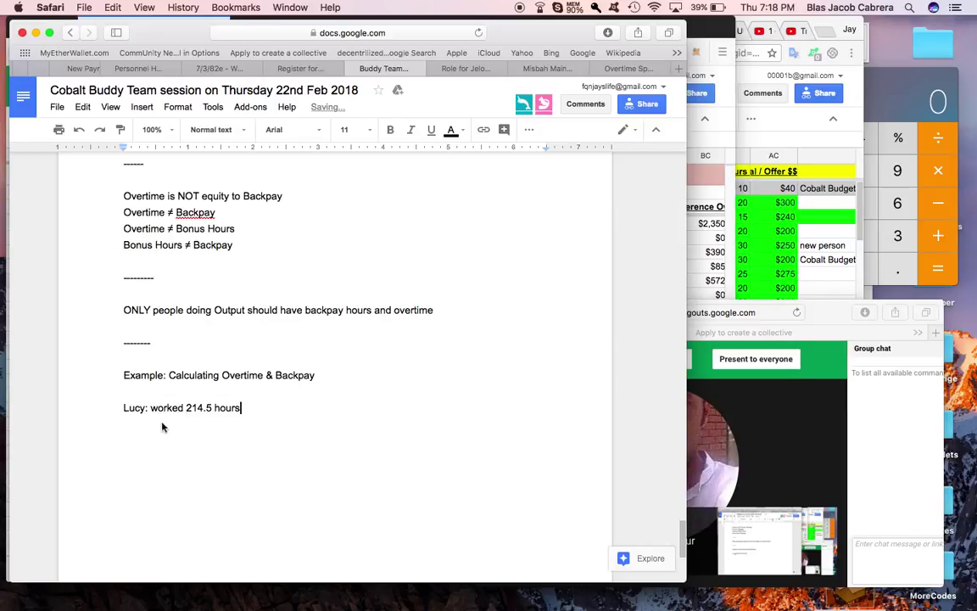
{"action": "type", "text": " in Oct/Nov"}
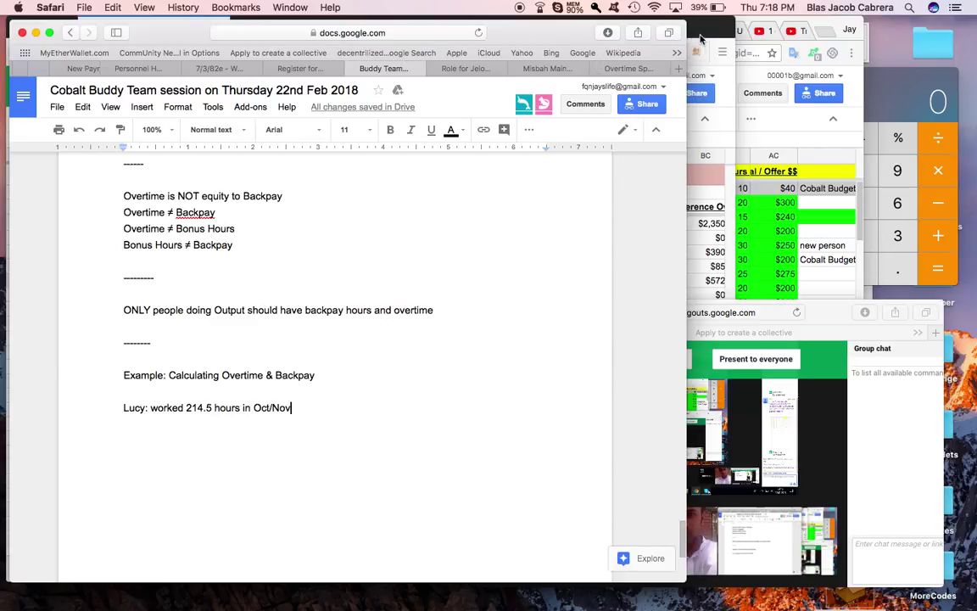
Switch to the Personnel Hours Tracking spreadsheet in Firefox and look up the example person's scheduled weekly hours in cell D8
{"action": "key", "text": "super+Tab"}
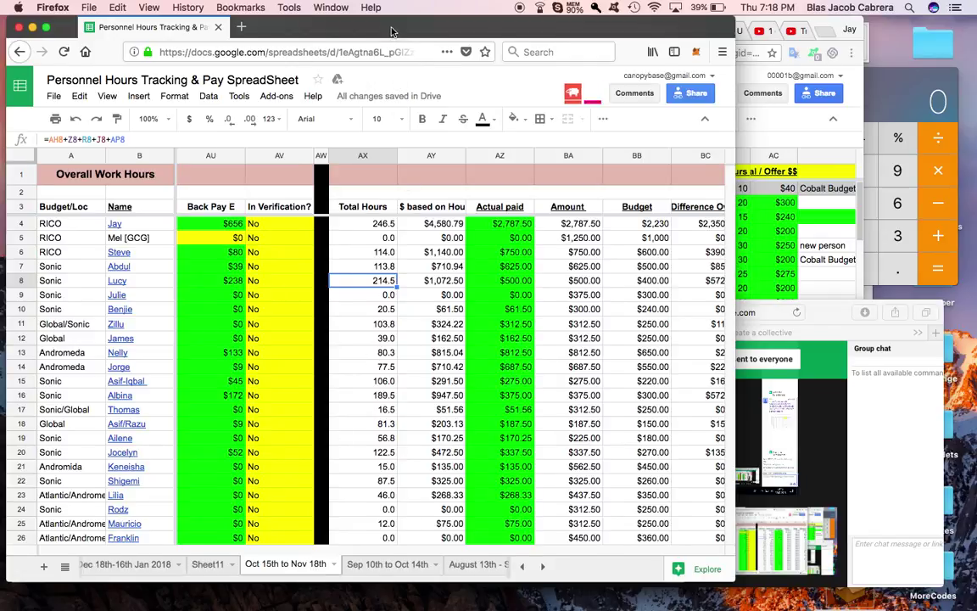
{"action": "left_click_drag", "start_coordinate": [392, 34], "coordinate": [421, 63]}
{"action": "scroll", "coordinate": [453, 292], "scroll_direction": "left", "scroll_amount": 10}
{"action": "scroll", "coordinate": [454, 291], "scroll_direction": "left", "scroll_amount": 15}
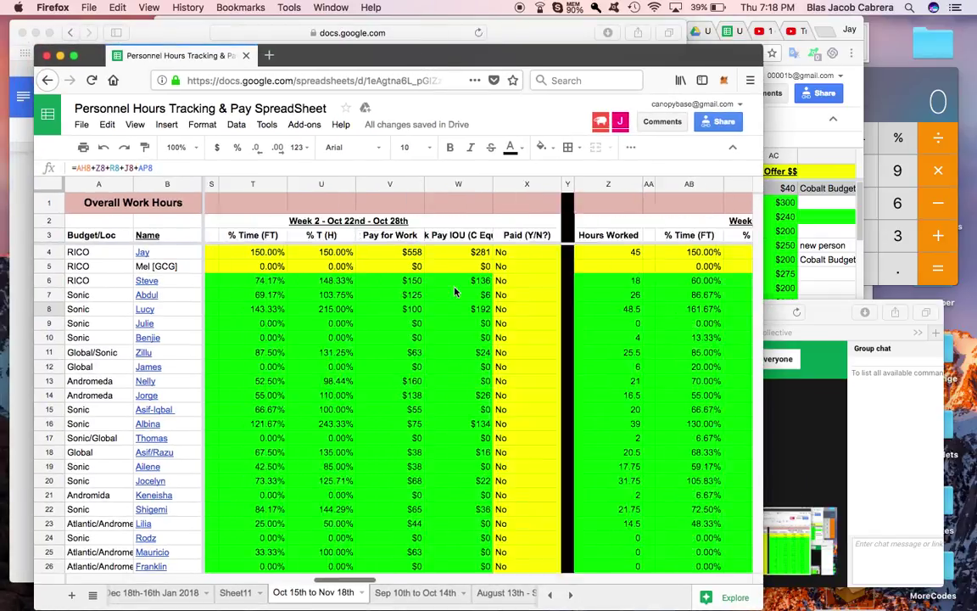
{"action": "left_click", "coordinate": [260, 309]}
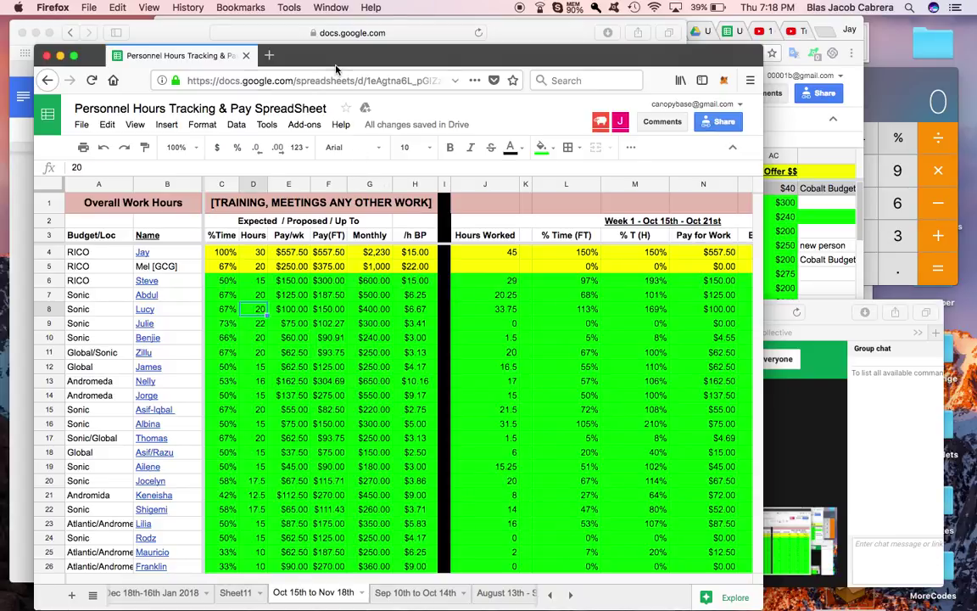
Return to the session document in Safari and add the line "Scheduled 20 hour per week 5x weeks =" below the hours worked
{"action": "left_click_drag", "start_coordinate": [304, 55], "coordinate": [397, 222]}
{"action": "left_click", "coordinate": [410, 167]}
{"action": "left_click", "coordinate": [324, 404]}
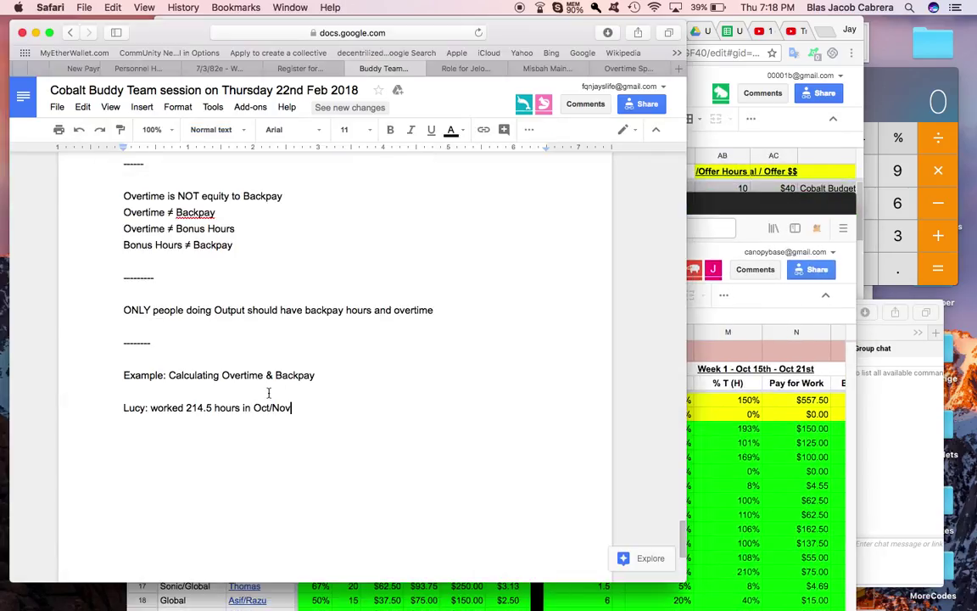
{"action": "key", "text": "Return"}
{"action": "type", "text": "Schedul"}
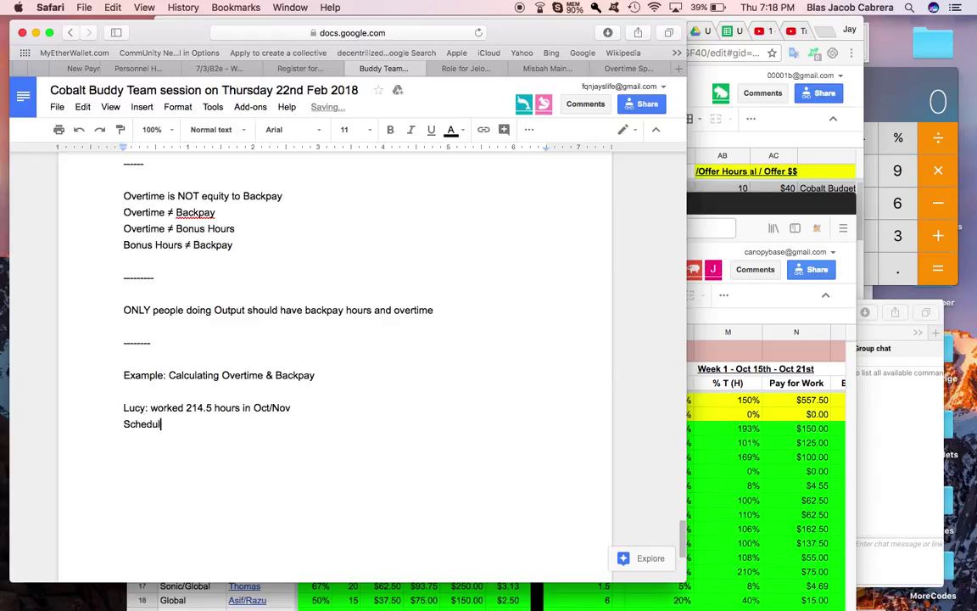
{"action": "type", "text": "ed 20 hour per week"}
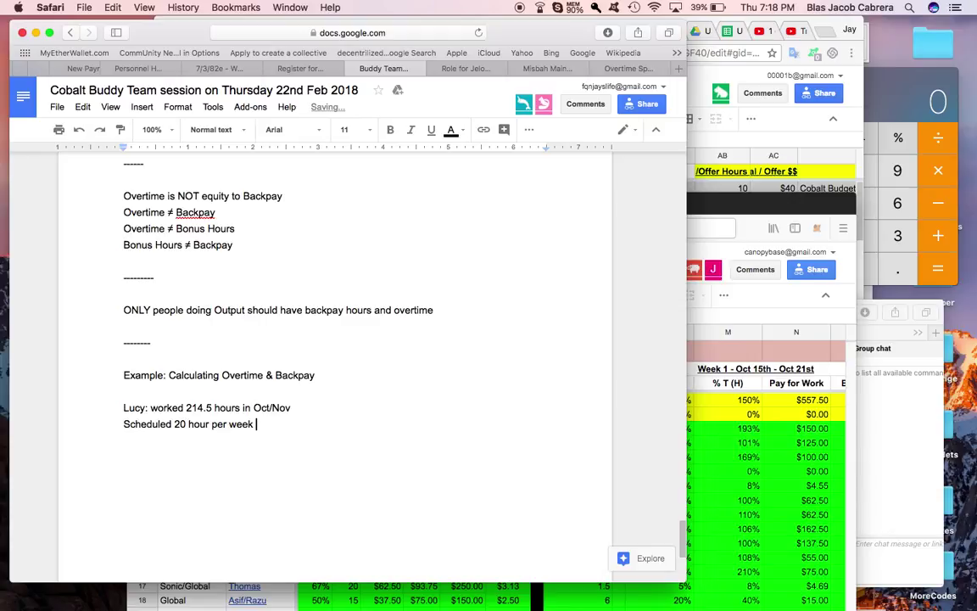
{"action": "type", "text": " 5x weeks ="}
Switch to Calculator and multiply 20 by 5
{"action": "key", "text": "super+Tab"}
{"action": "left_click", "coordinate": [858, 236]}
{"action": "left_click", "coordinate": [860, 265]}
{"action": "left_click", "coordinate": [938, 170]}
{"action": "left_click", "coordinate": [858, 202]}
{"action": "left_click", "coordinate": [936, 268]}
Return to the document, finish the scheduled line with "100 hours" and add the line "114.5 hours of backpay" below it
{"action": "key", "text": "super+Tab"}
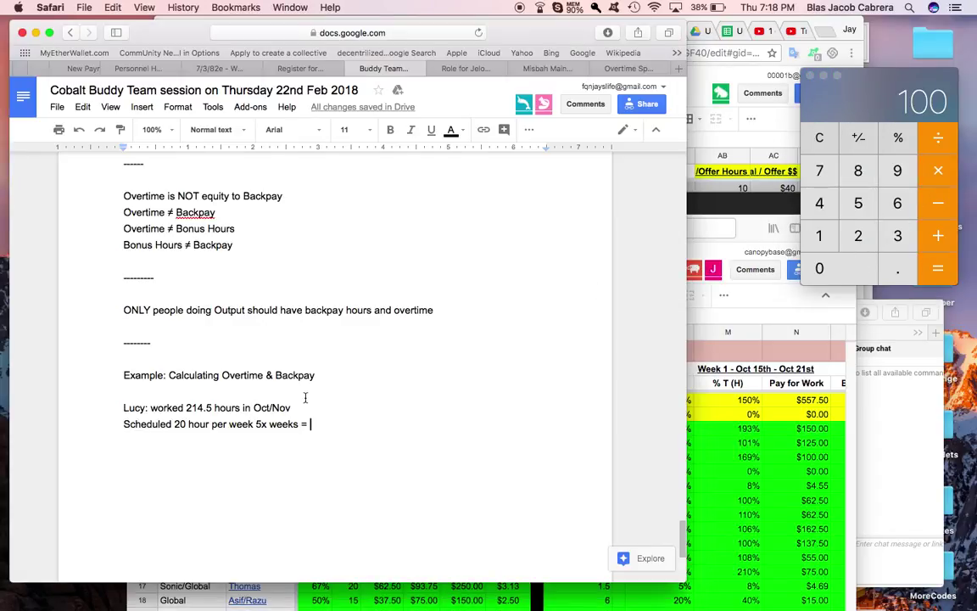
{"action": "type", "text": "100 hours"}
{"action": "key", "text": "Return"}
{"action": "type", "text": "114"}
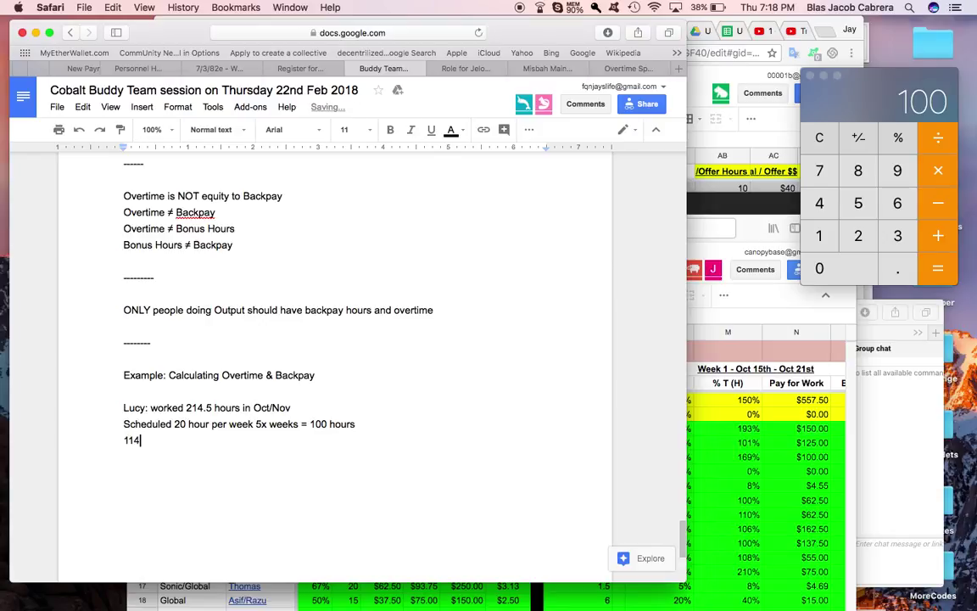
{"action": "type", "text": ".5 hours of backpay"}
{"action": "key", "text": "Return"}
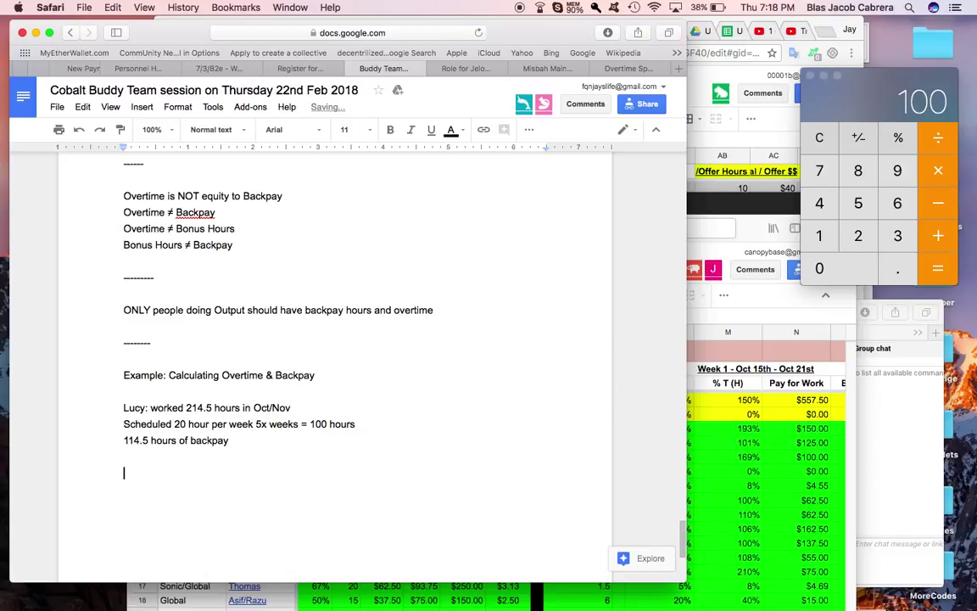
Append "214.5 minus 100 = 114.5" to the end of the scheduled-hours line
{"action": "scroll", "coordinate": [299, 375], "scroll_direction": "down", "scroll_amount": 2}
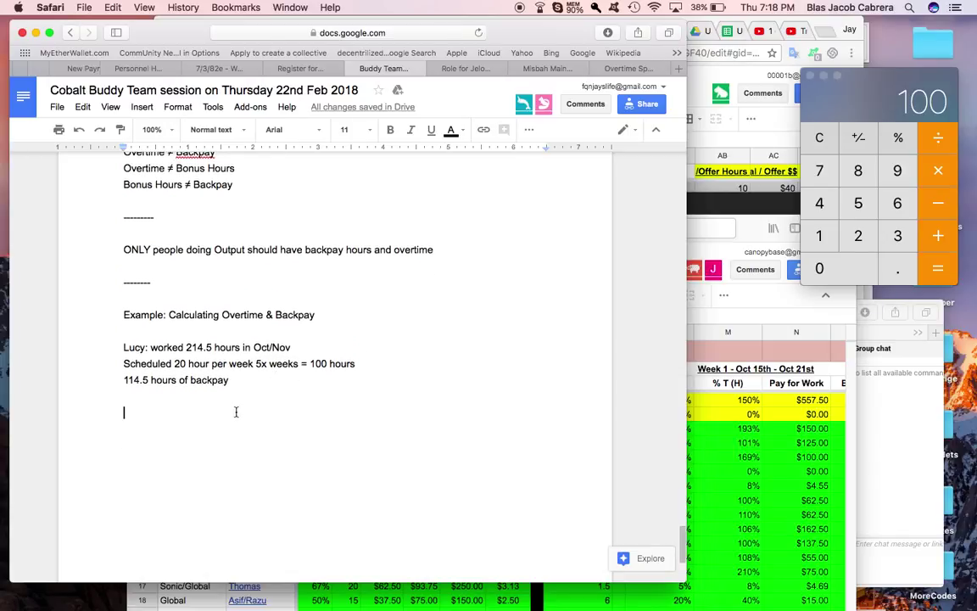
{"action": "left_click", "coordinate": [356, 363]}
{"action": "type", "text": "2"}
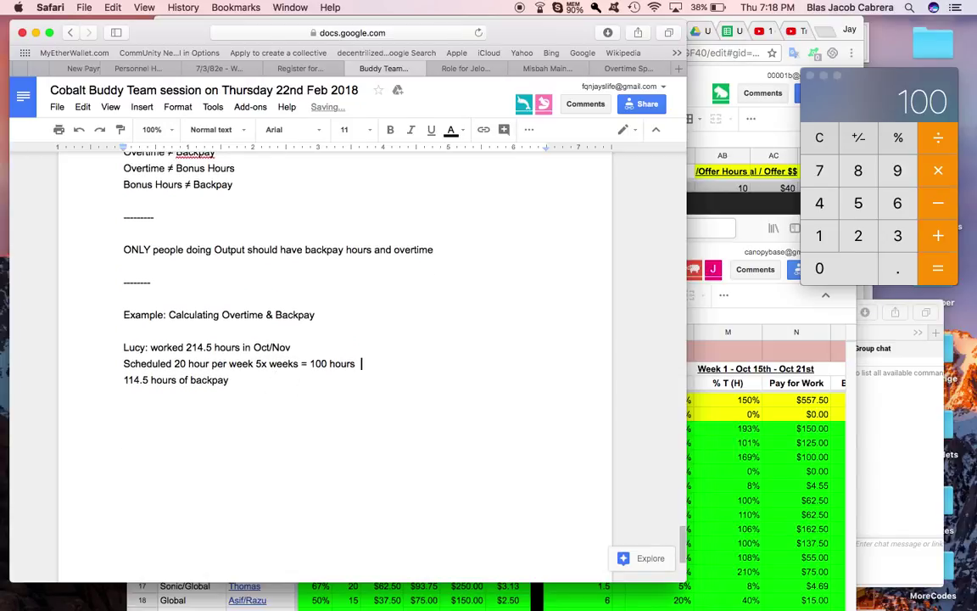
{"action": "type", "text": "14.5 minus 100"}
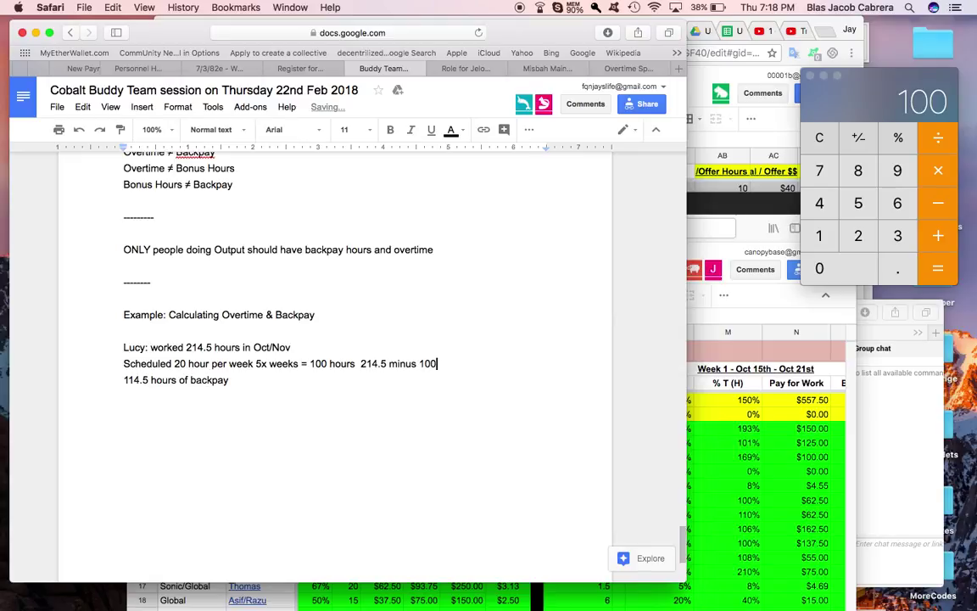
{"action": "type", "text": " = 114.5"}
Highlight the "114.5 hours of backpay" line, then place the cursor on the line below it
{"action": "left_click_drag", "start_coordinate": [124, 379], "coordinate": [234, 379]}
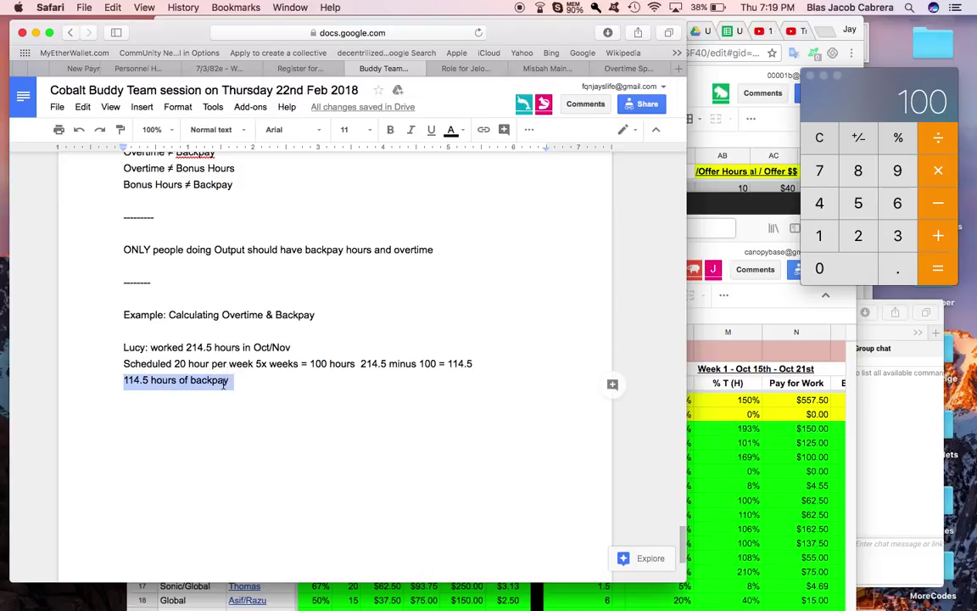
{"action": "left_click", "coordinate": [225, 381]}
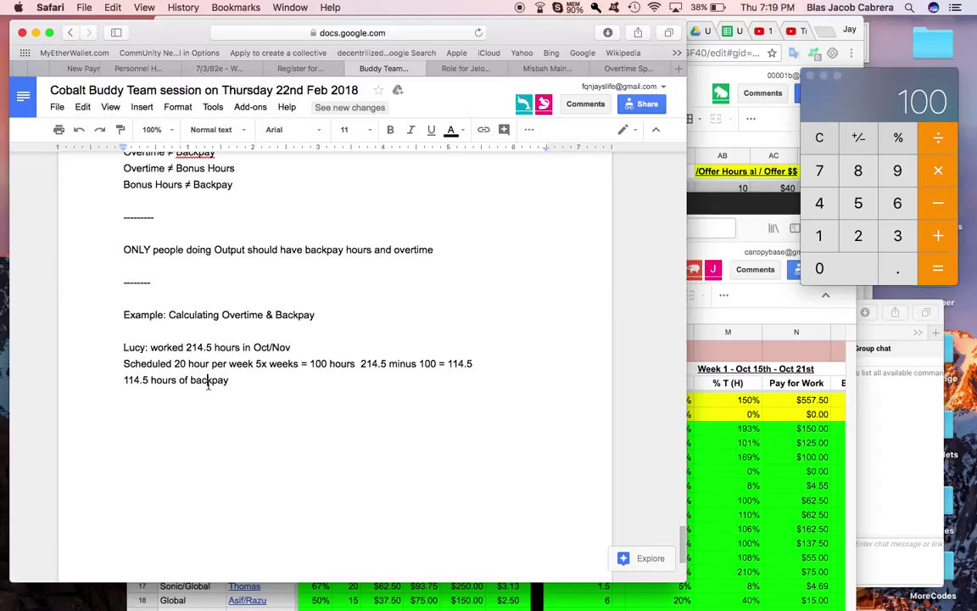
{"action": "left_click", "coordinate": [207, 382]}
{"action": "key", "text": "Return"}
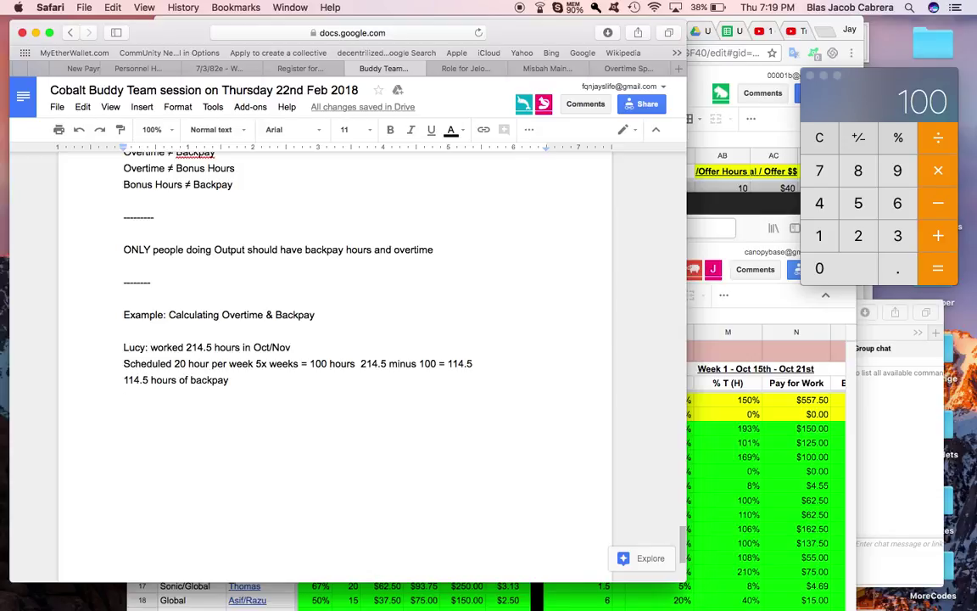
Open the Overtime Spreadsheet and fill the example person's Oct/Nov cell, I9, with red
{"action": "left_click", "coordinate": [615, 69]}
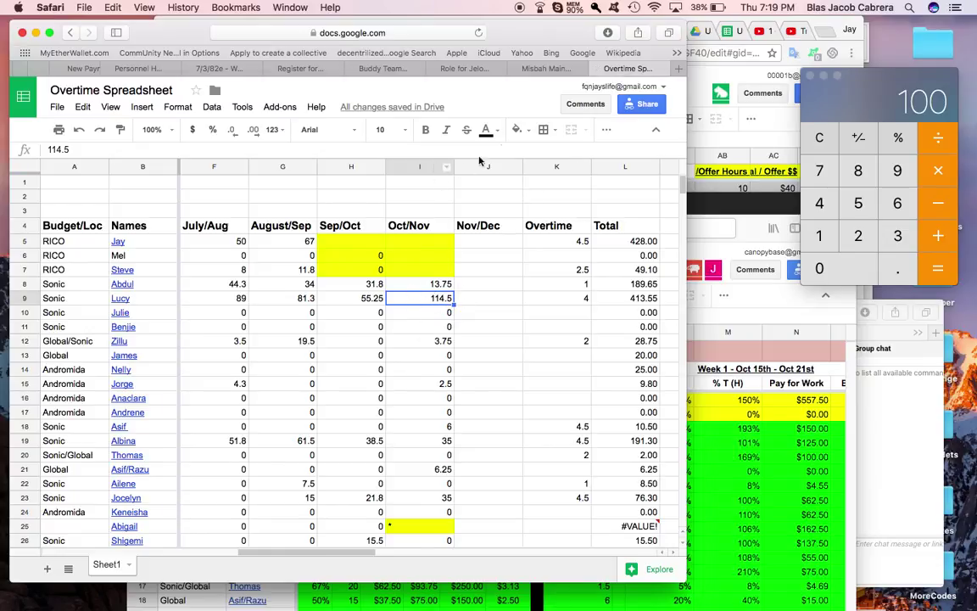
{"action": "left_click", "coordinate": [517, 129]}
{"action": "left_click", "coordinate": [537, 189]}
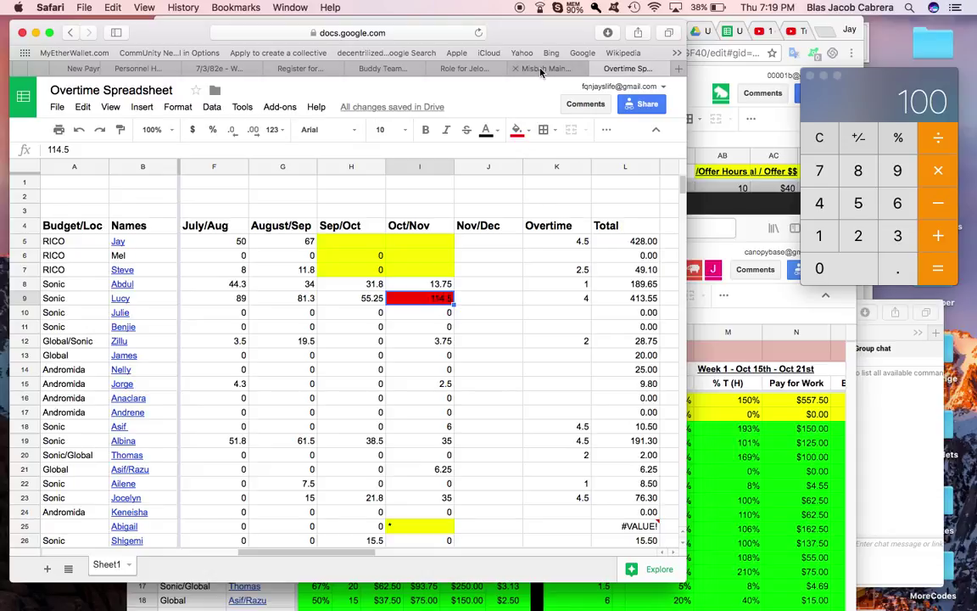
Bring the Personnel Hours Tracking spreadsheet in Firefox forward and review the example person's scheduled and worked hours in row 8
{"action": "left_click_drag", "start_coordinate": [516, 39], "coordinate": [569, 119]}
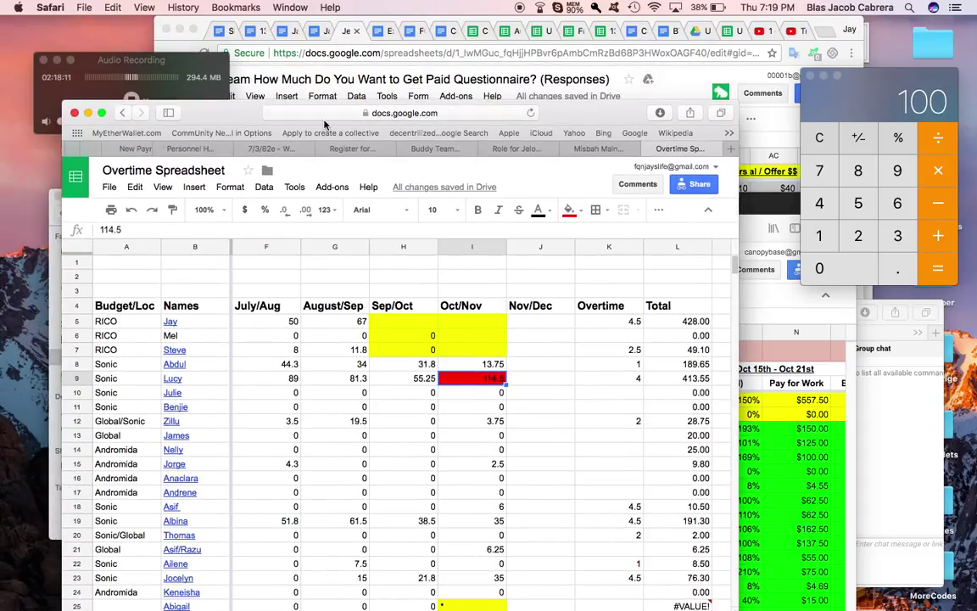
{"action": "mouse_move", "coordinate": [543, 598]}
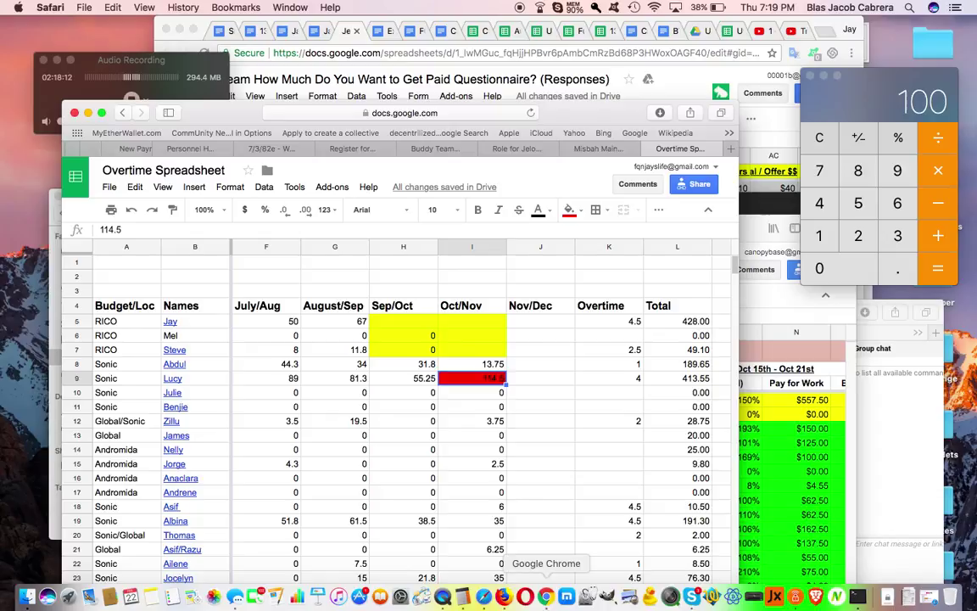
{"action": "left_click", "coordinate": [503, 600]}
{"action": "left_click_drag", "start_coordinate": [398, 202], "coordinate": [345, 52]}
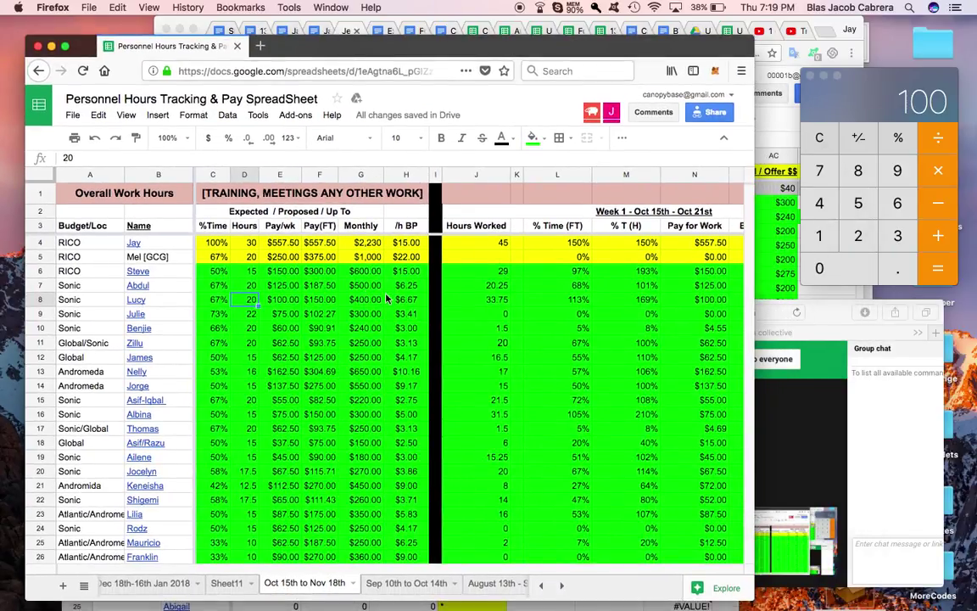
{"action": "left_click_drag", "start_coordinate": [522, 52], "coordinate": [548, 85]}
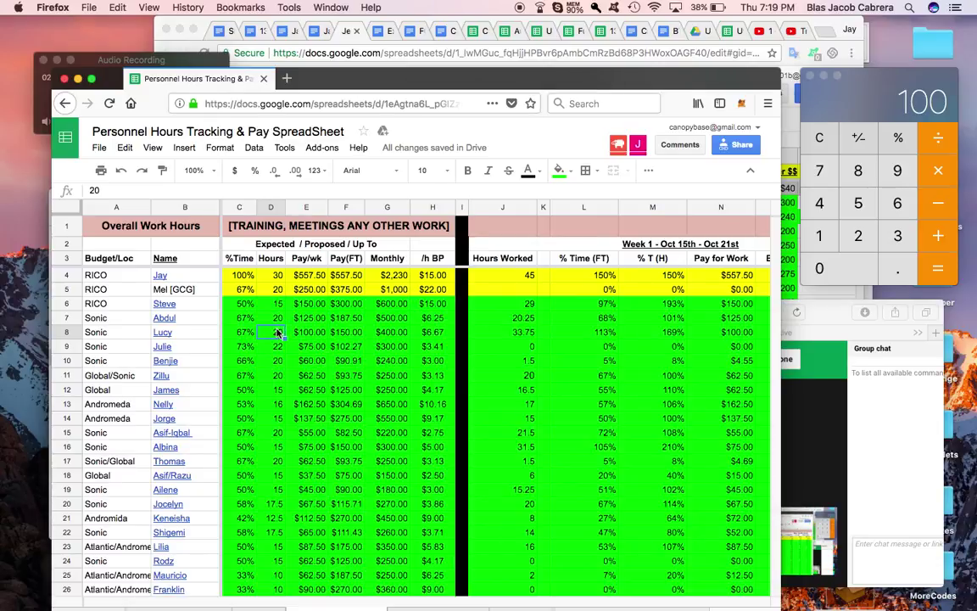
{"action": "left_click_drag", "start_coordinate": [474, 78], "coordinate": [467, 199]}
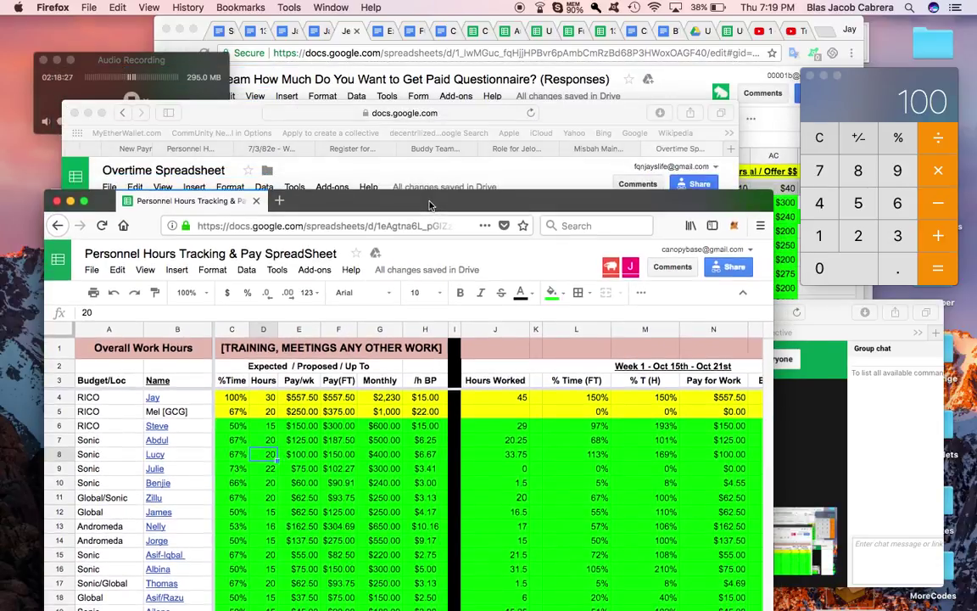
Return to the Buddy Team document in Safari and highlight the overtime rule "Working over 30 hours per week"
{"action": "left_click_drag", "start_coordinate": [565, 119], "coordinate": [522, 62]}
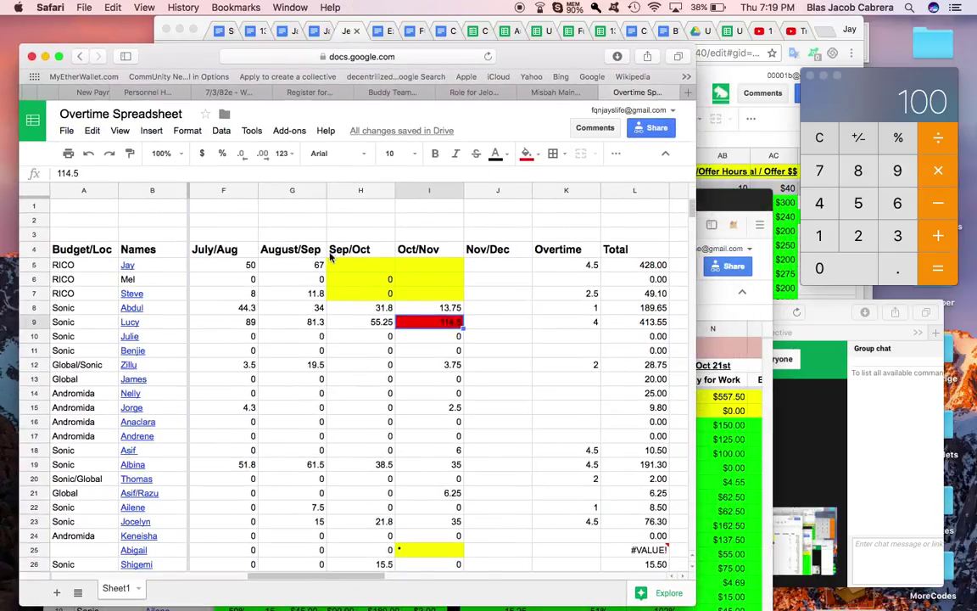
{"action": "left_click", "coordinate": [390, 92]}
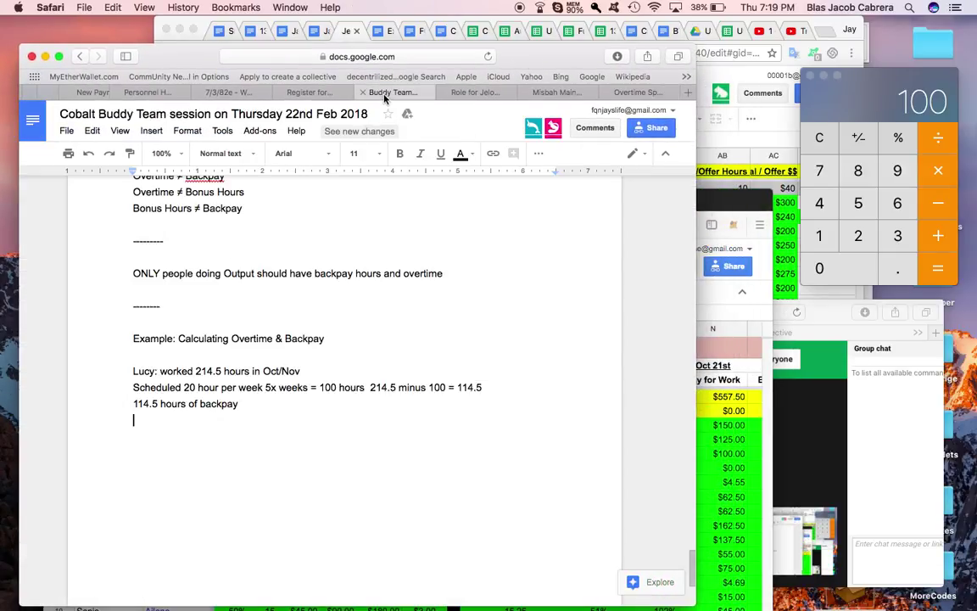
{"action": "scroll", "coordinate": [319, 396], "scroll_direction": "up", "scroll_amount": 3}
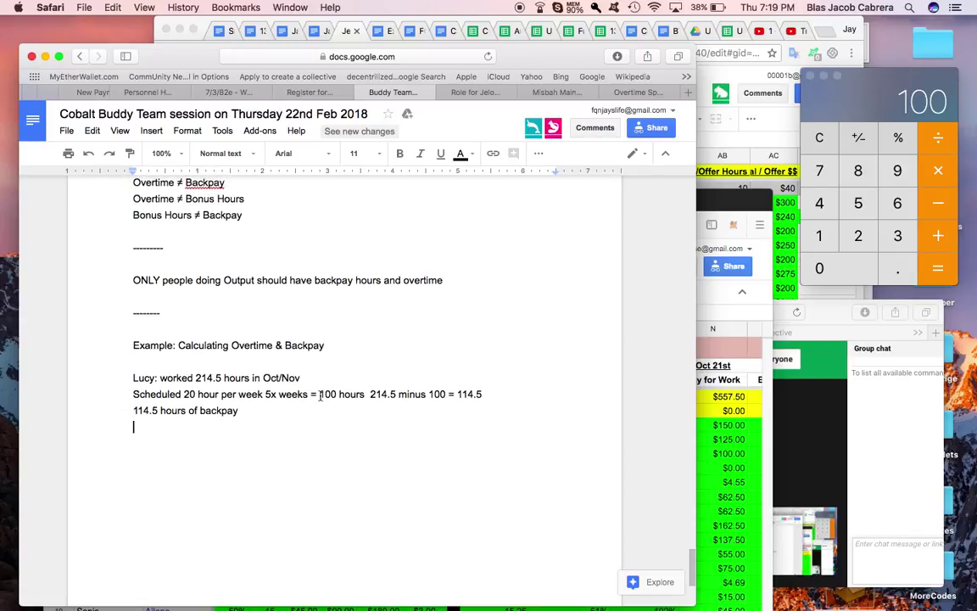
{"action": "scroll", "coordinate": [320, 396], "scroll_direction": "up", "scroll_amount": 8}
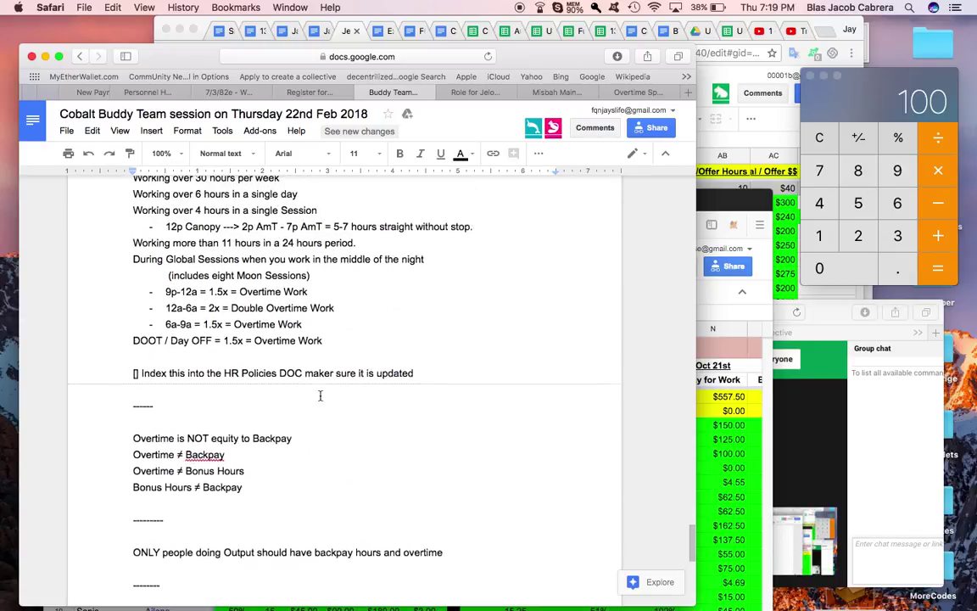
{"action": "triple_click", "coordinate": [212, 278]}
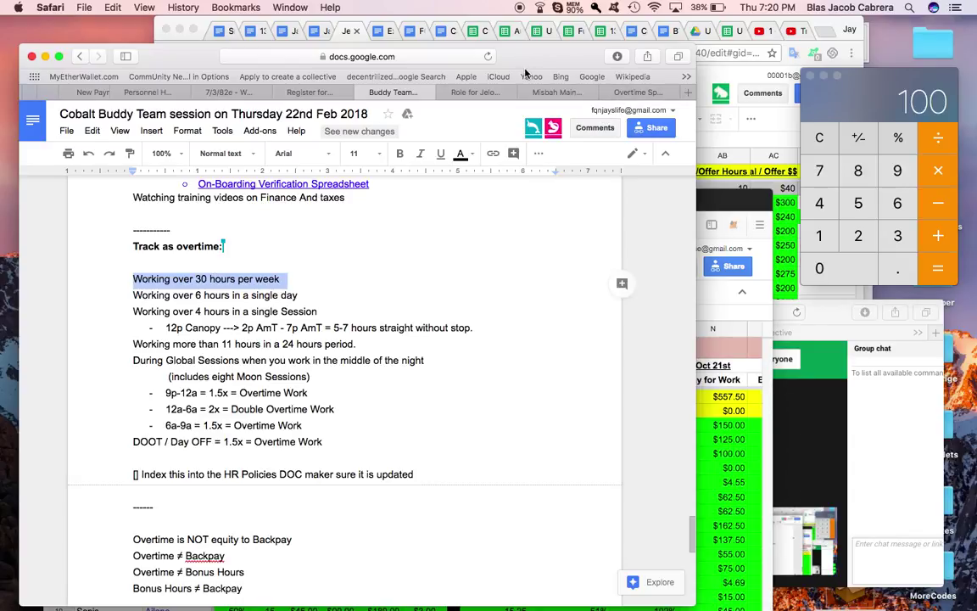
Switch to the Personnel Hours Tracking spreadsheet in Firefox and check the example person's Week 1 hours worked in cell J8
{"action": "key", "text": "super+Tab"}
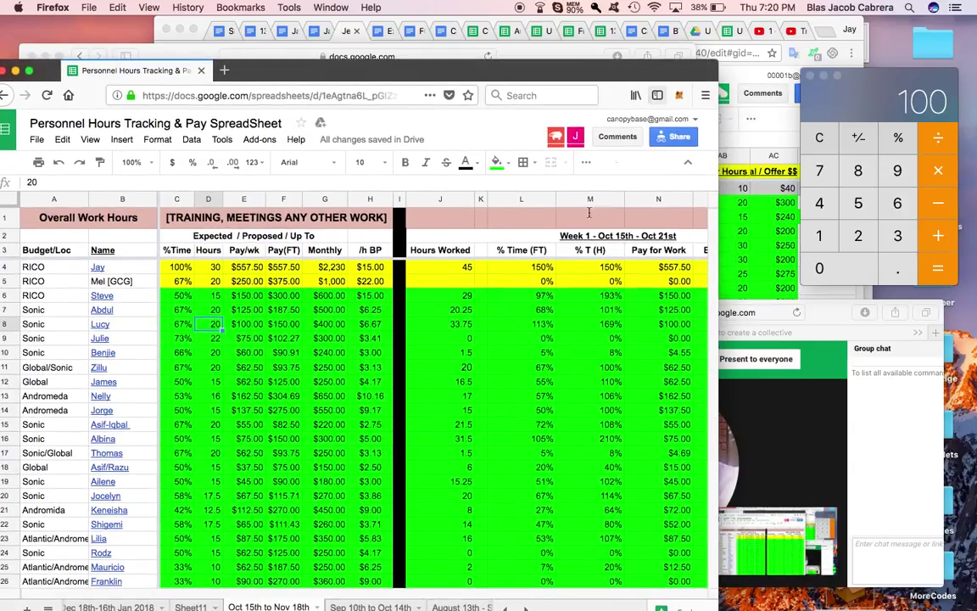
{"action": "left_click", "coordinate": [460, 326]}
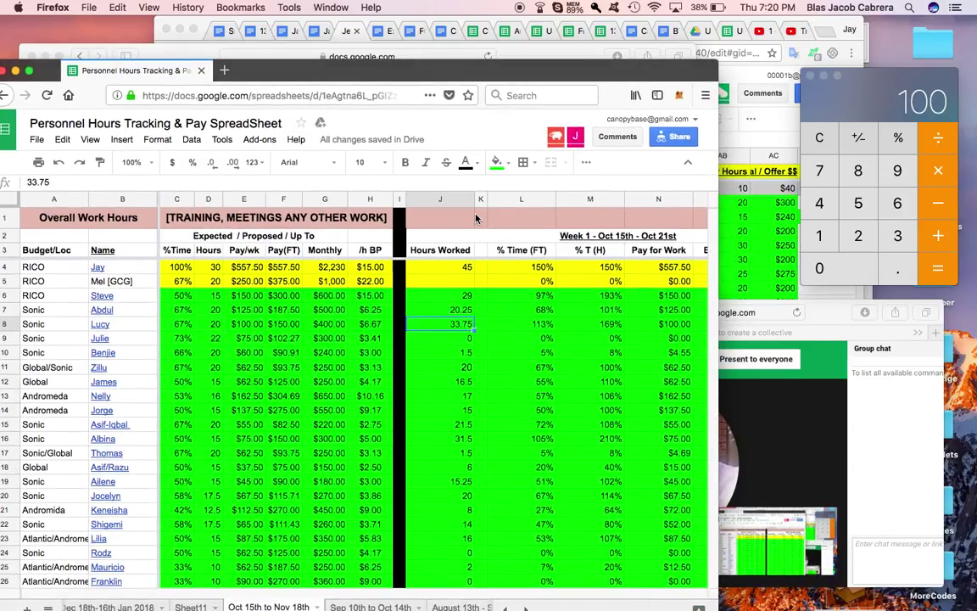
{"action": "double_click", "coordinate": [462, 71]}
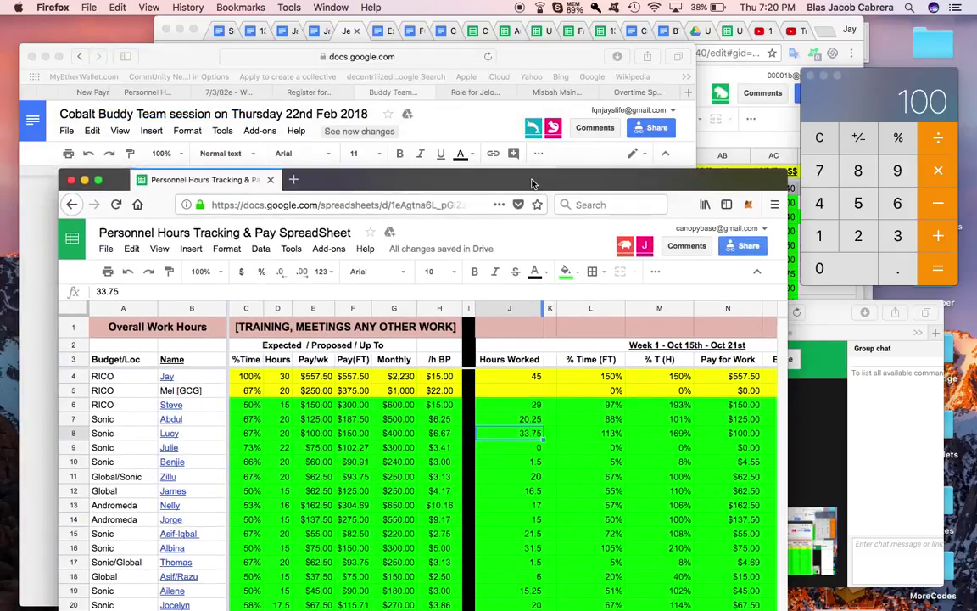
Return to the Buddy Team document in Safari and add the line "Week 1 = 3.75 overtime hours" below the backpay result
{"action": "left_click", "coordinate": [535, 66]}
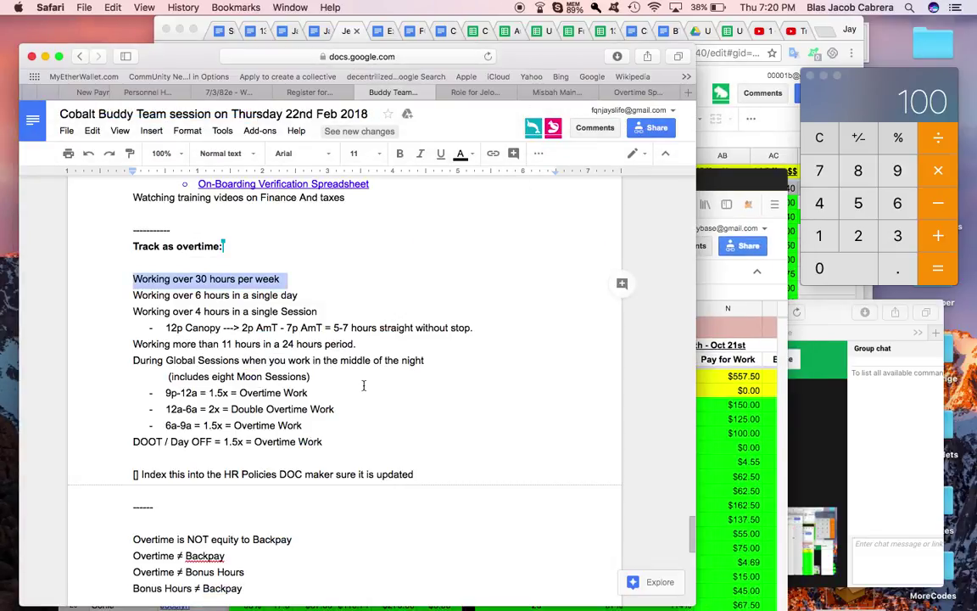
{"action": "scroll", "coordinate": [363, 386], "scroll_direction": "down", "scroll_amount": 10}
{"action": "left_click", "coordinate": [272, 270]}
{"action": "key", "text": "Return"}
{"action": "type", "text": "Week 1 ="}
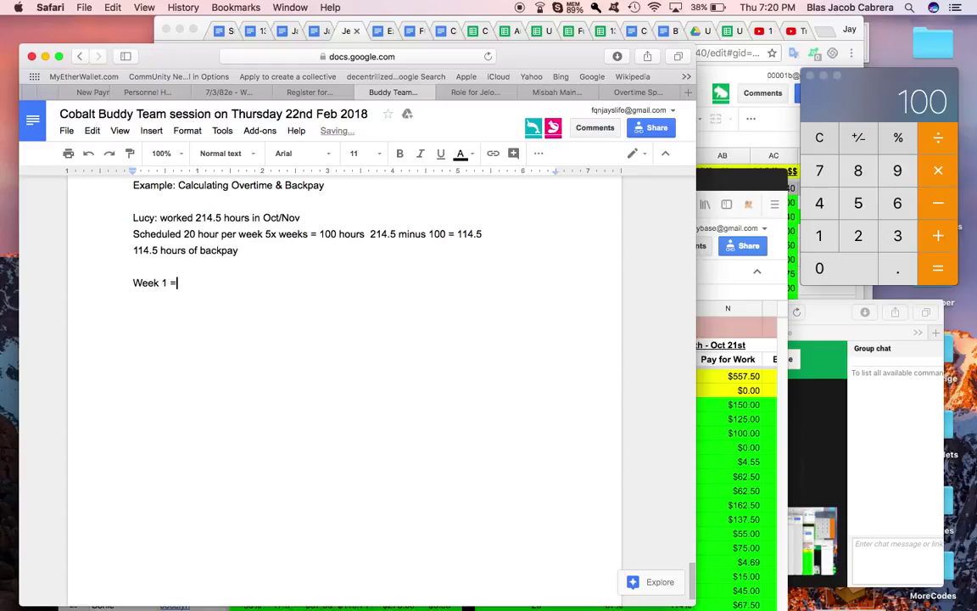
{"action": "type", "text": " 3.75 overtime hours"}
Look up the example person's Week 2 hours worked in the Firefox spreadsheet and add a Week 2 line with 13 overtime hours to the document
{"action": "key", "text": "Return"}
{"action": "type", "text": "Wek 2 ="}
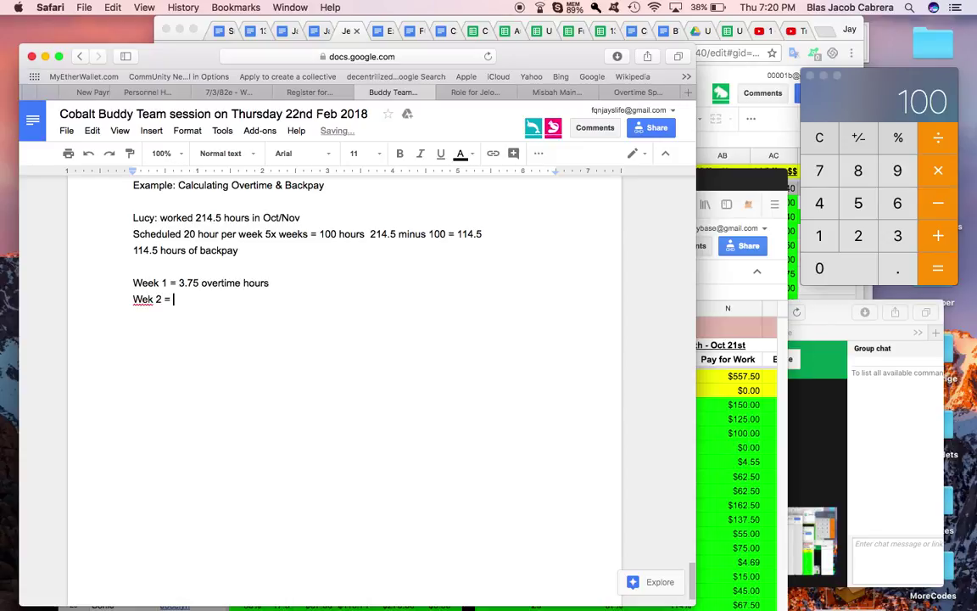
{"action": "key", "text": "super+Tab"}
{"action": "scroll", "coordinate": [653, 330], "scroll_direction": "right", "scroll_amount": 2}
{"action": "scroll", "coordinate": [653, 331], "scroll_direction": "right", "scroll_amount": 10}
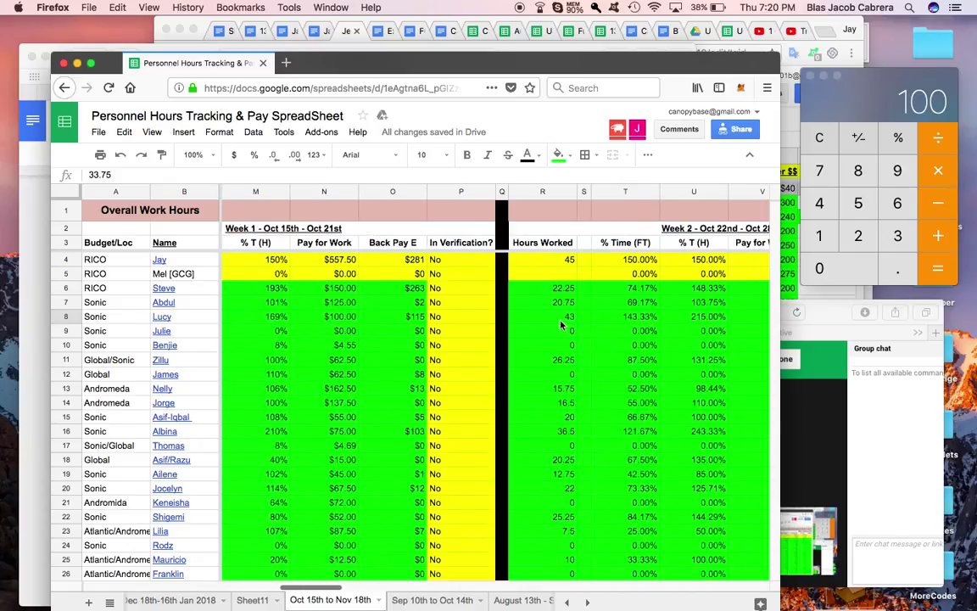
{"action": "left_click_drag", "start_coordinate": [356, 66], "coordinate": [519, 167]}
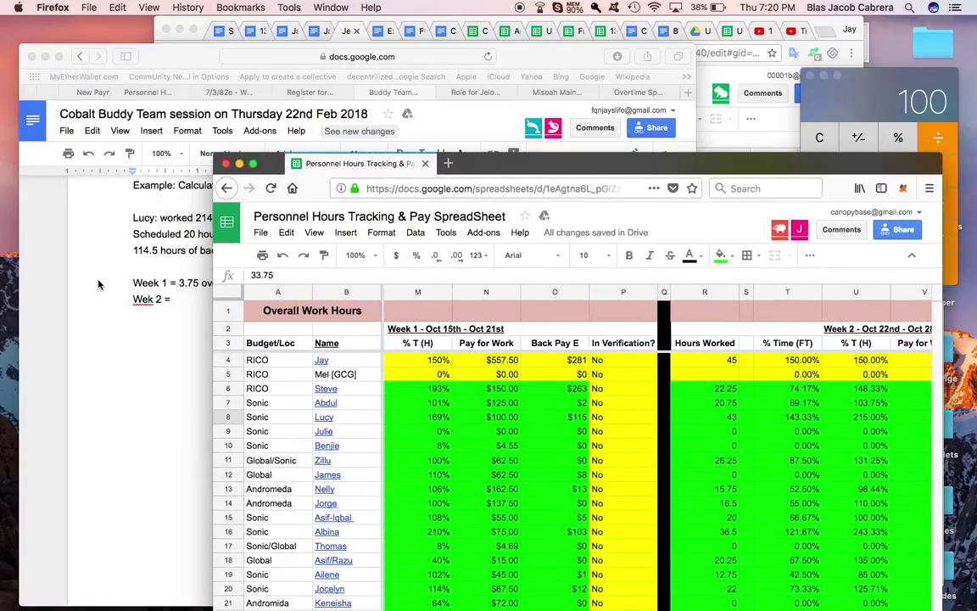
{"action": "left_click", "coordinate": [184, 300]}
{"action": "type", "text": "13 overtime hours"}
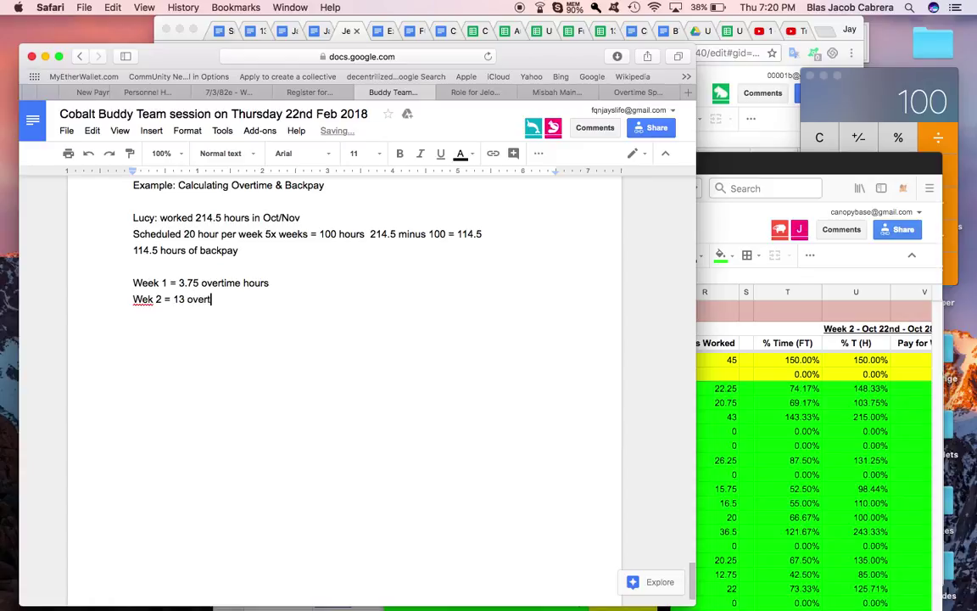
Check the example person's Week 3 hours worked in the Firefox spreadsheet and add "Week 3 = 18.5 overtime hours" to the document
{"action": "key", "text": "Return"}
{"action": "type", "text": "Week 3 ="}
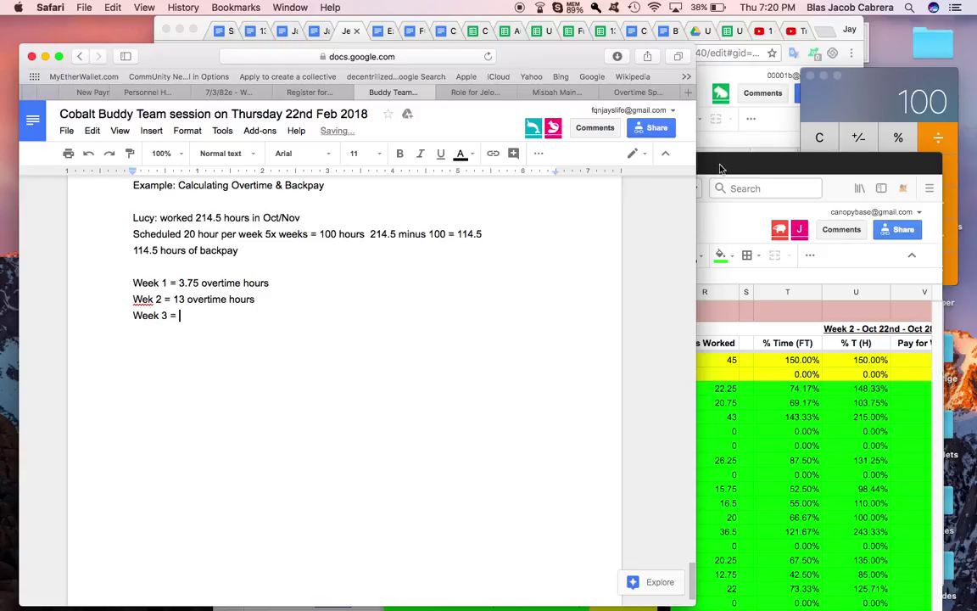
{"action": "key", "text": "super+Tab"}
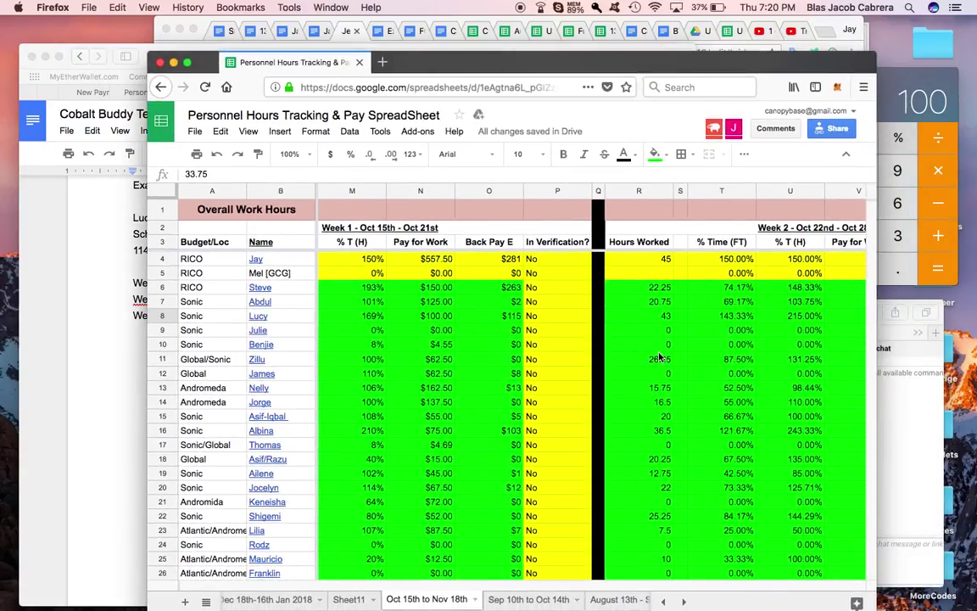
{"action": "scroll", "coordinate": [661, 352], "scroll_direction": "right", "scroll_amount": 5}
{"action": "scroll", "coordinate": [660, 357], "scroll_direction": "right", "scroll_amount": 3}
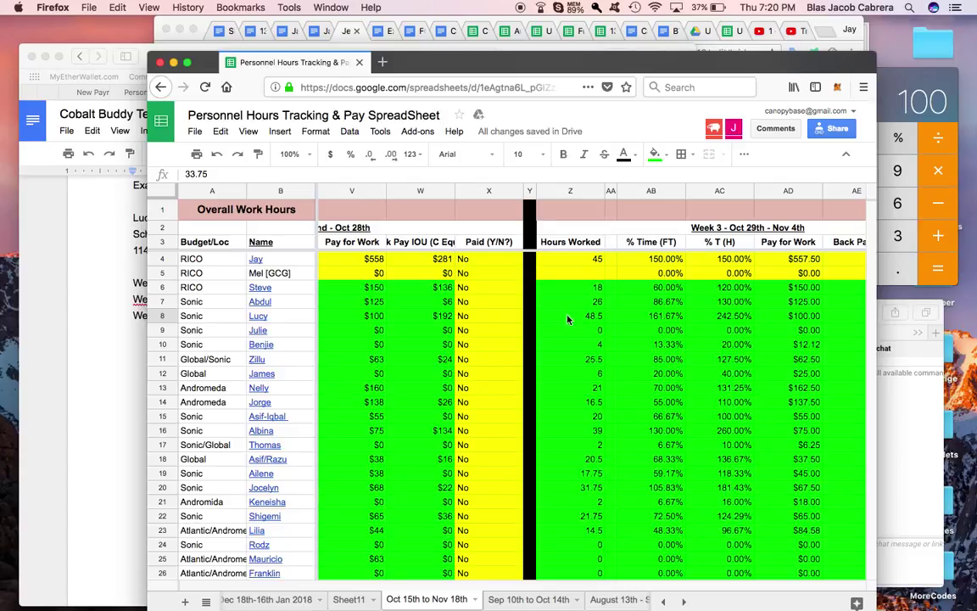
{"action": "left_click", "coordinate": [117, 302]}
{"action": "type", "text": "18"}
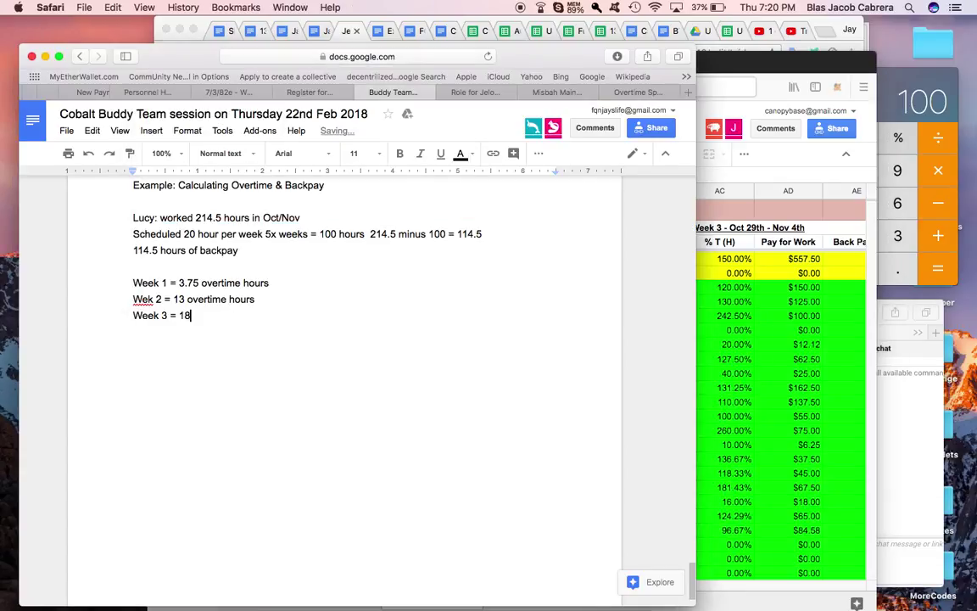
{"action": "type", "text": ".5 overtime hours"}
Check the example person's Week 4 hours worked in the Firefox spreadsheet and add "Week 4 = 10.75 hours" to the document
{"action": "key", "text": "Return"}
{"action": "type", "text": "Week "}
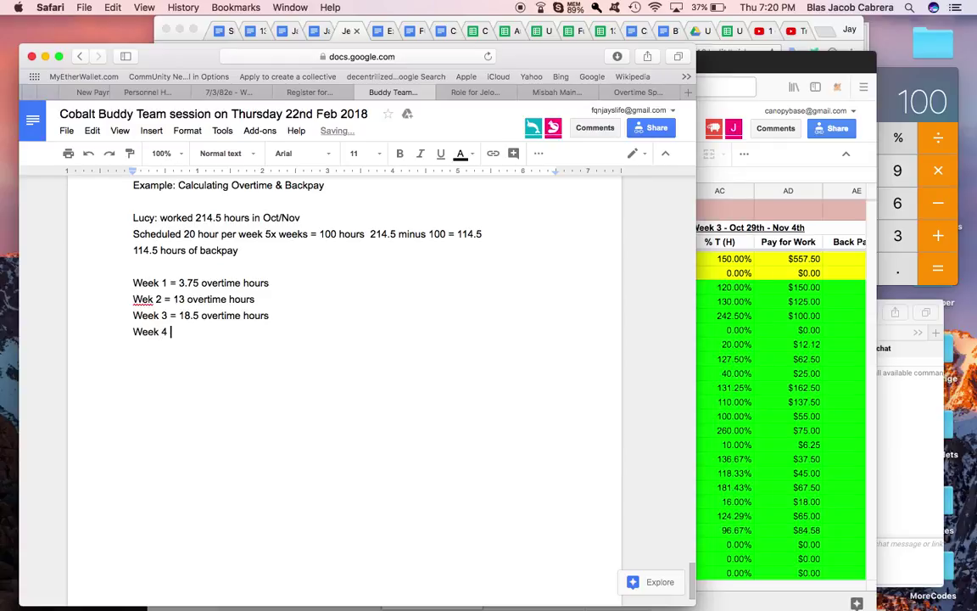
{"action": "type", "text": "4 ="}
{"action": "left_click", "coordinate": [702, 333]}
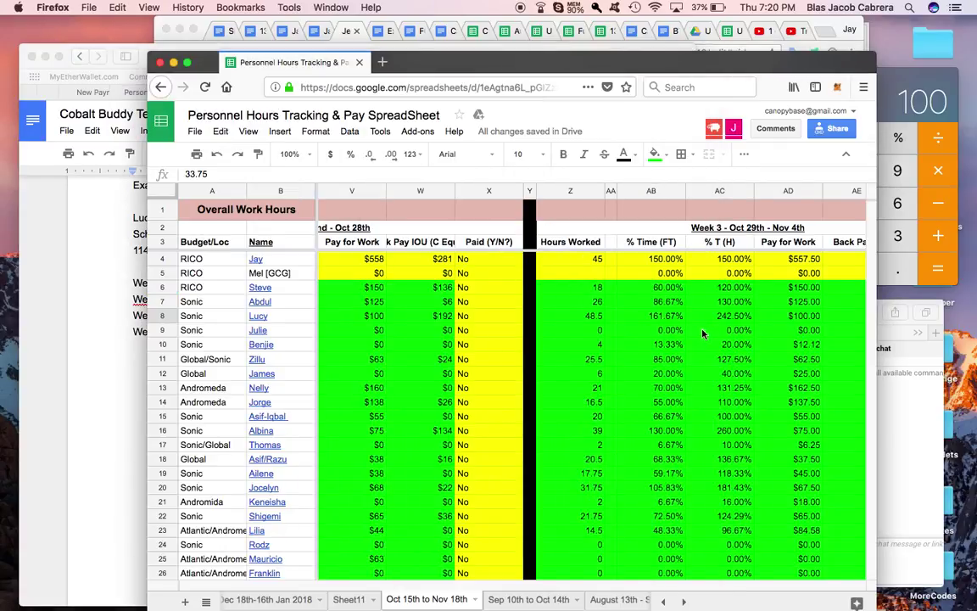
{"action": "scroll", "coordinate": [703, 333], "scroll_direction": "right", "scroll_amount": 3}
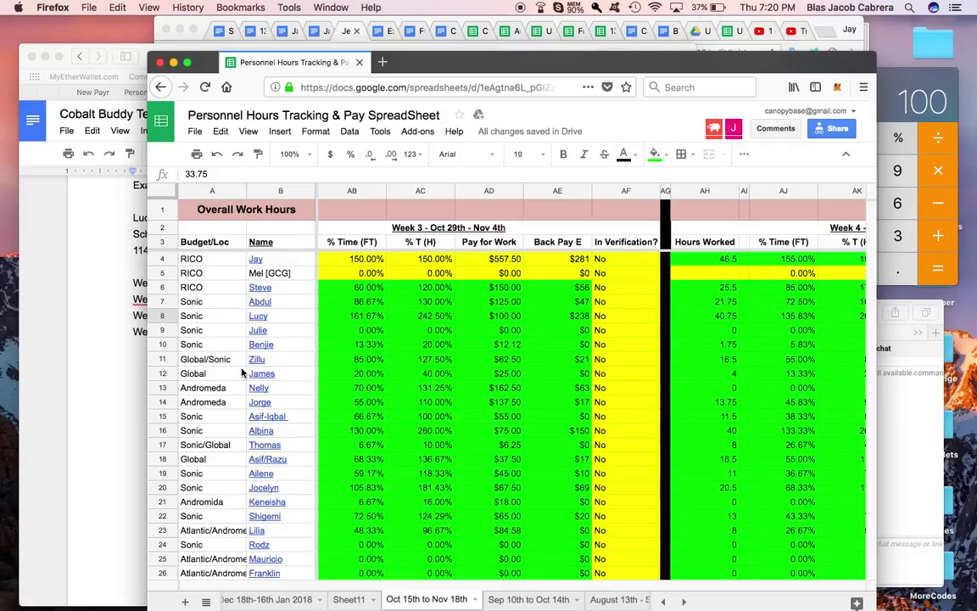
{"action": "left_click", "coordinate": [120, 378]}
{"action": "type", "text": "10"}
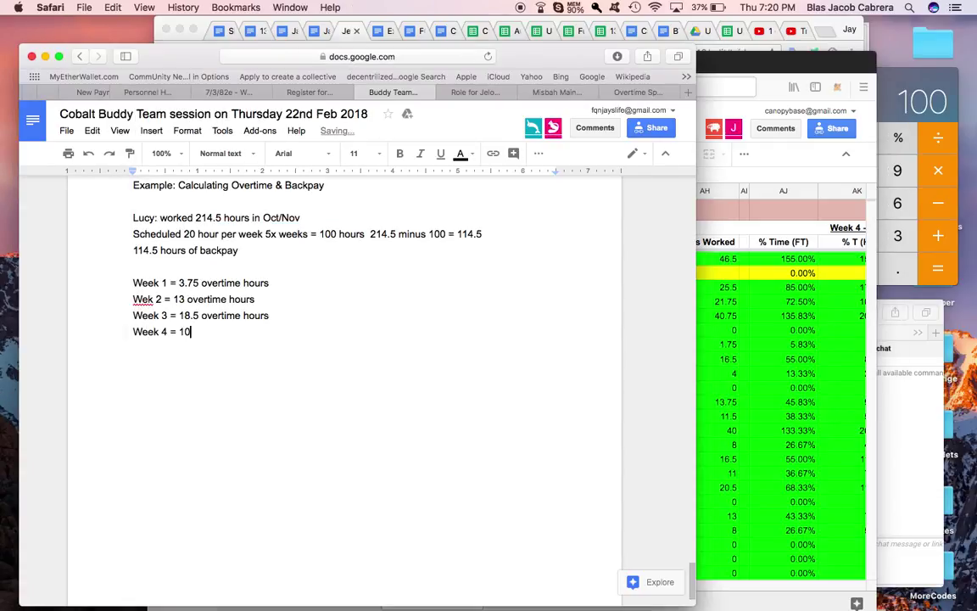
{"action": "type", "text": ".75 hours"}
Check the example person's Week 5 hours worked in the Firefox spreadsheet and add "Week 5 = 18.5 overtime hours" to the document
{"action": "key", "text": "Return"}
{"action": "type", "text": "week 5"}
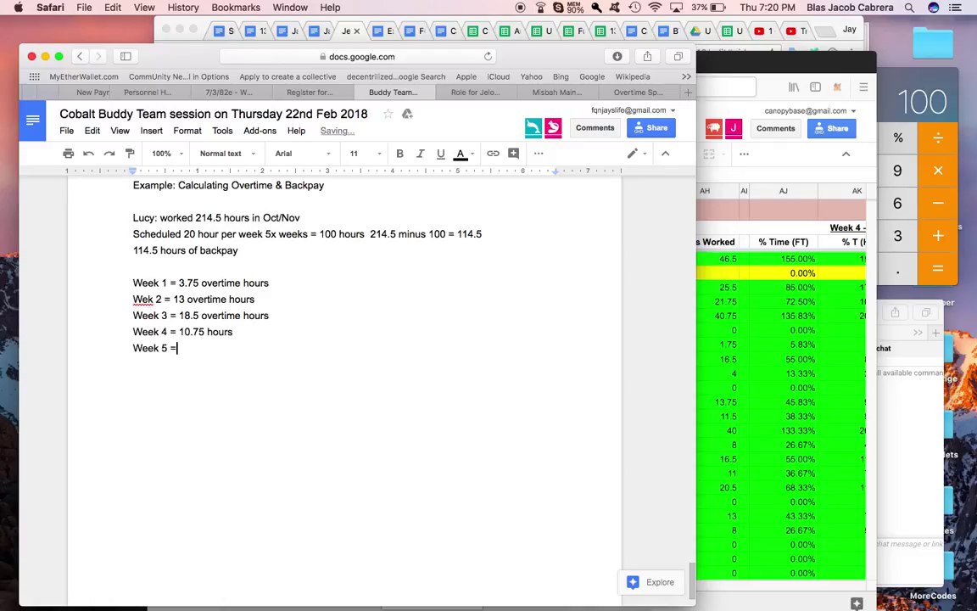
{"action": "left_click", "coordinate": [724, 367]}
{"action": "scroll", "coordinate": [700, 367], "scroll_direction": "right", "scroll_amount": 5}
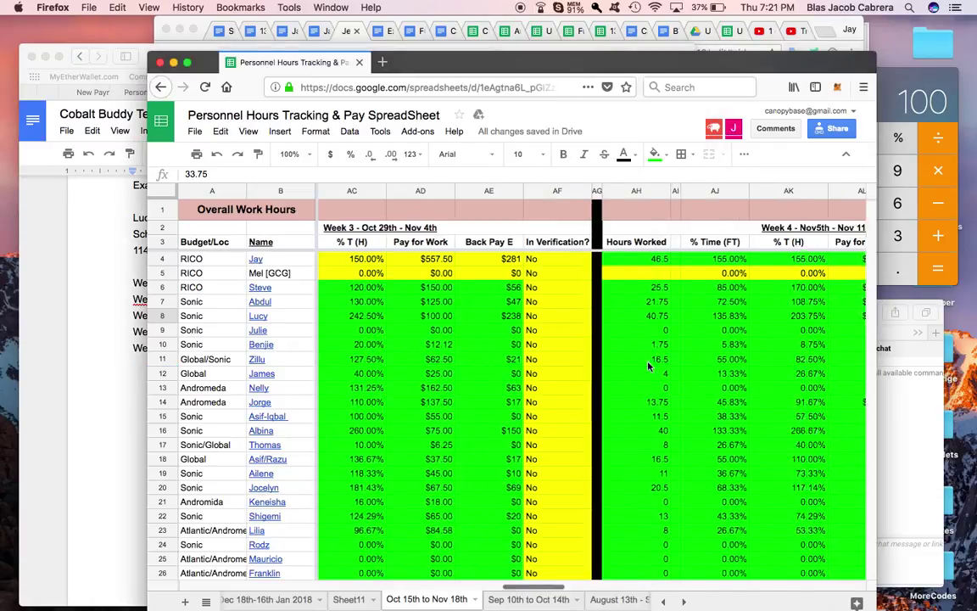
{"action": "scroll", "coordinate": [648, 367], "scroll_direction": "right", "scroll_amount": 4}
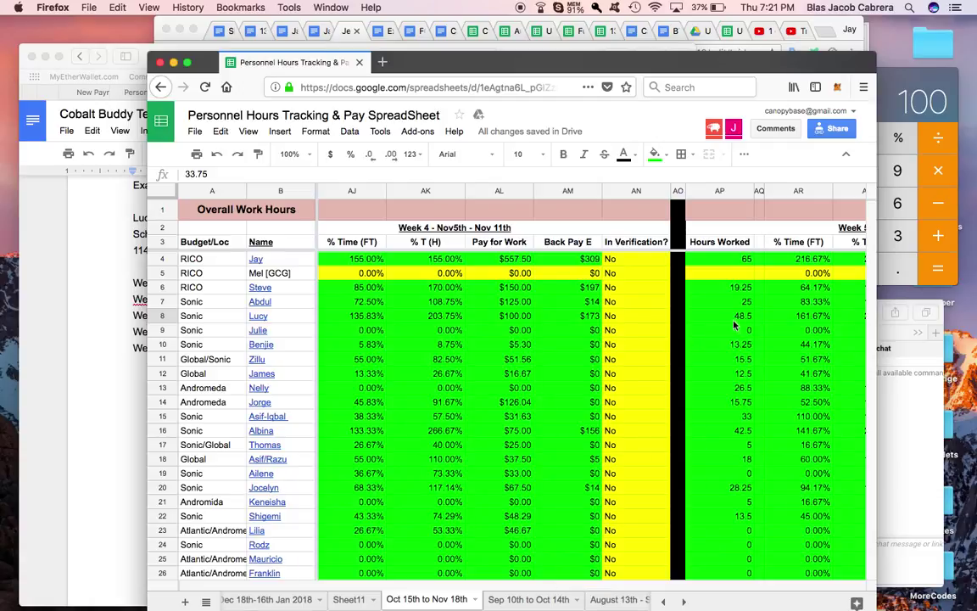
{"action": "scroll", "coordinate": [657, 390], "scroll_direction": "right", "scroll_amount": 2}
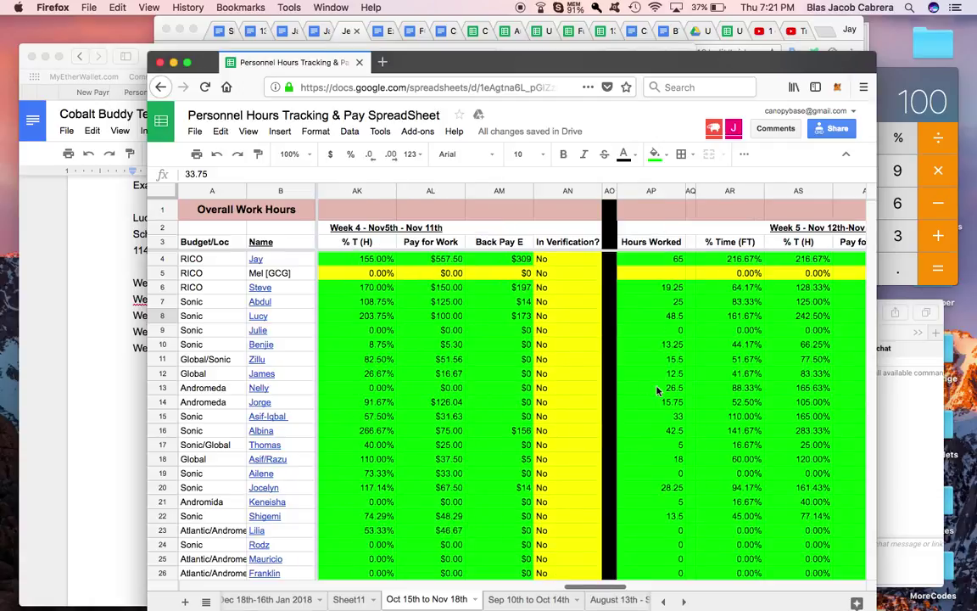
{"action": "left_click", "coordinate": [121, 396]}
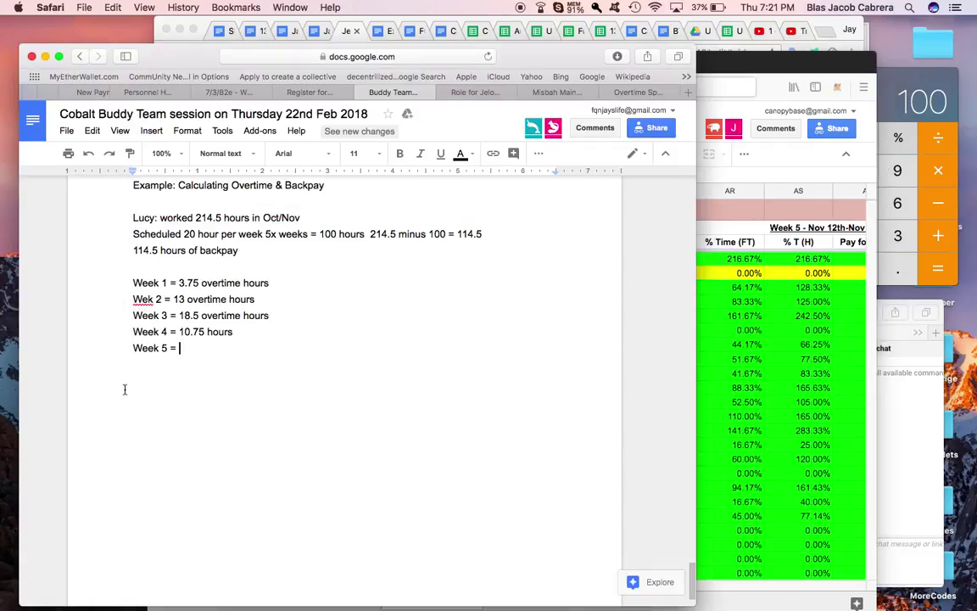
{"action": "type", "text": "18.5 overtime hours"}
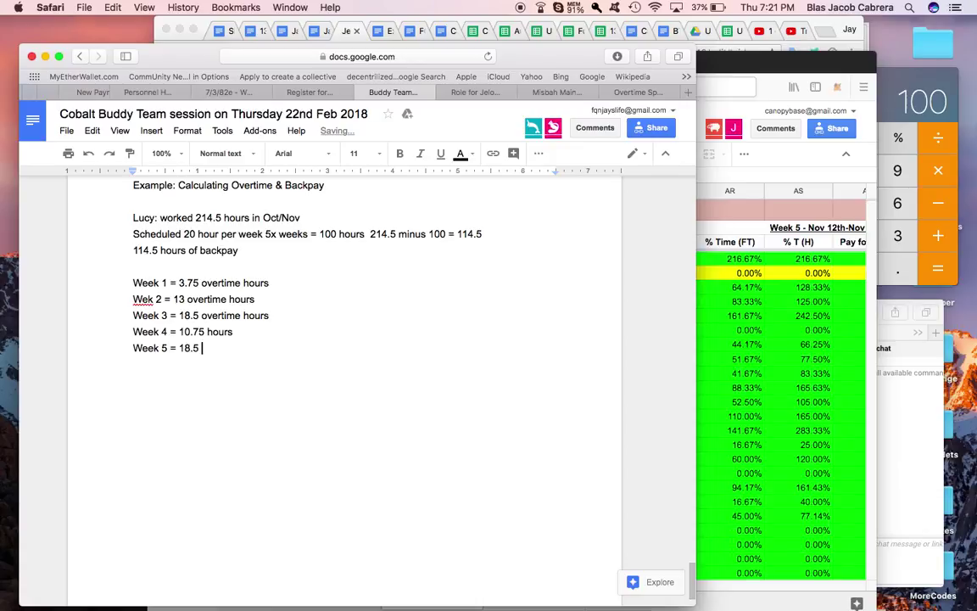
{"action": "triple_click", "coordinate": [199, 315]}
{"action": "triple_click", "coordinate": [212, 349]}
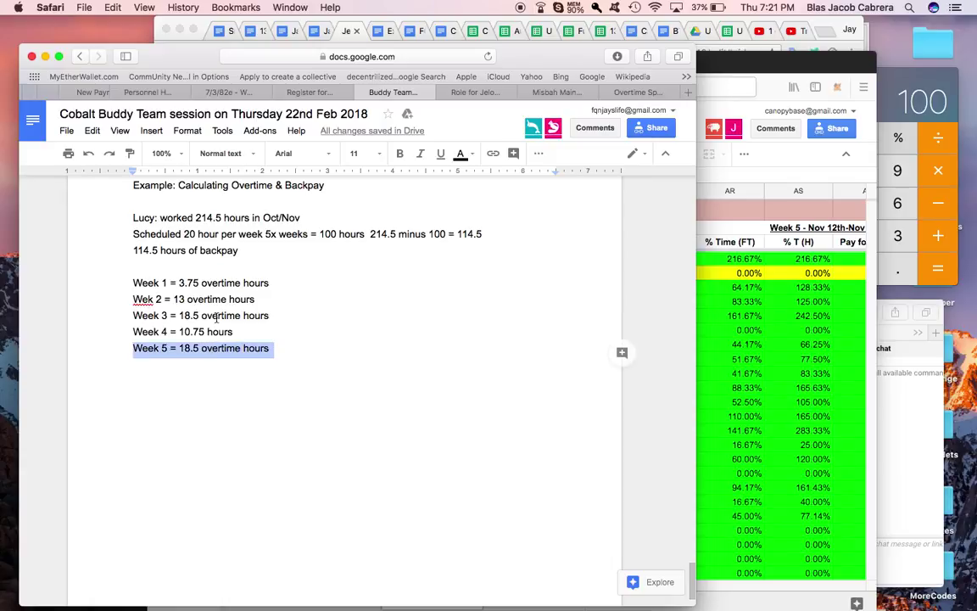
{"action": "key", "text": "End"}
{"action": "key", "text": "Return"}
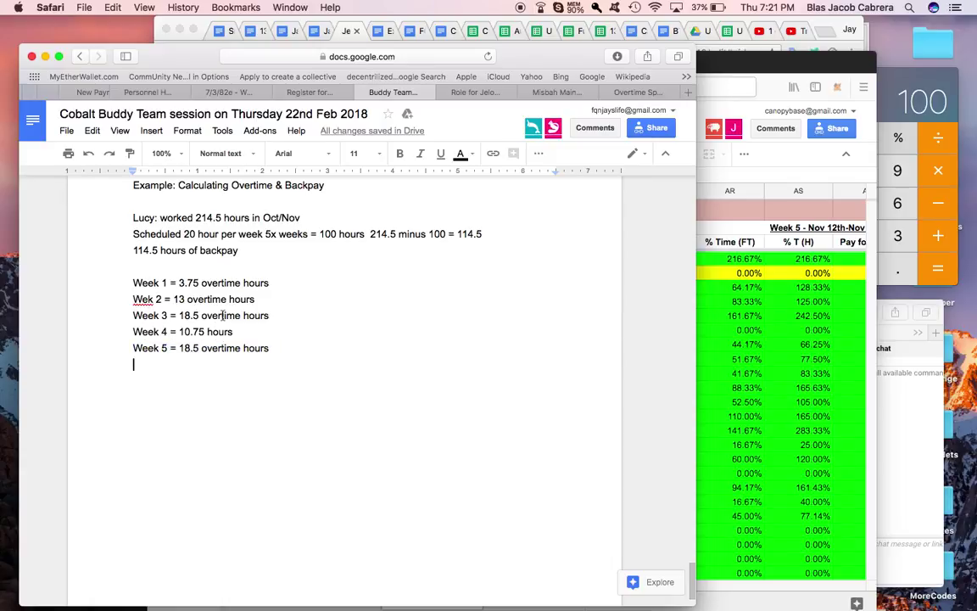
{"action": "left_click", "coordinate": [246, 347]}
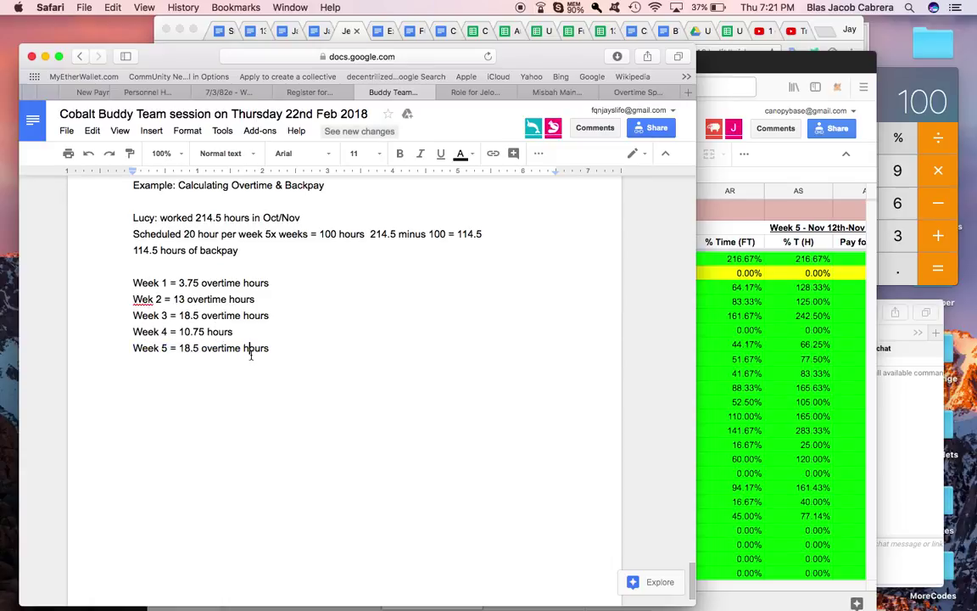
Apply a red highlight to the 18.5 value in the Week 3 line
{"action": "double_click", "coordinate": [188, 315]}
{"action": "left_click", "coordinate": [462, 154]}
{"action": "left_click", "coordinate": [473, 223]}
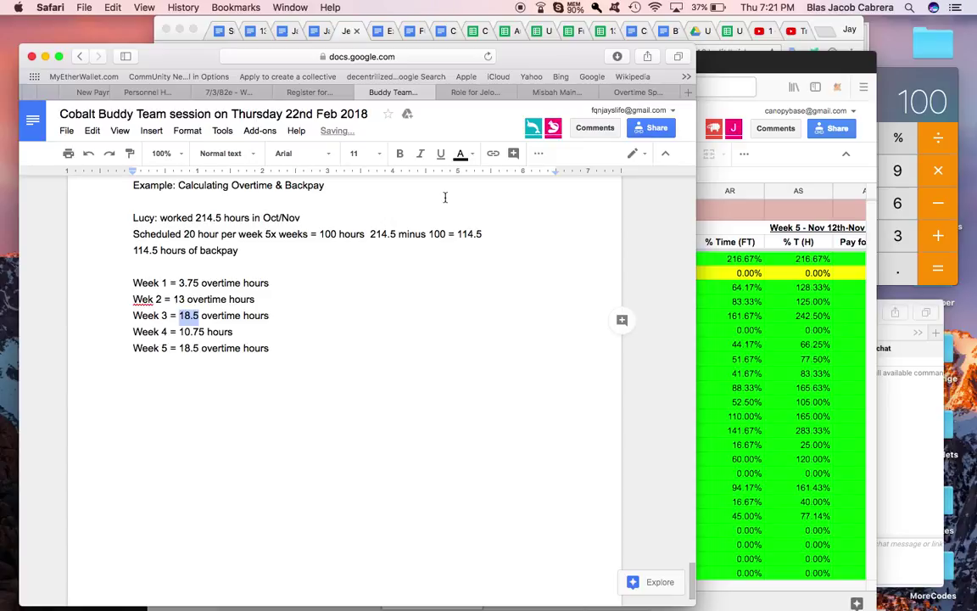
{"action": "left_click", "coordinate": [462, 154]}
{"action": "left_click", "coordinate": [551, 180]}
{"action": "left_click", "coordinate": [480, 236]}
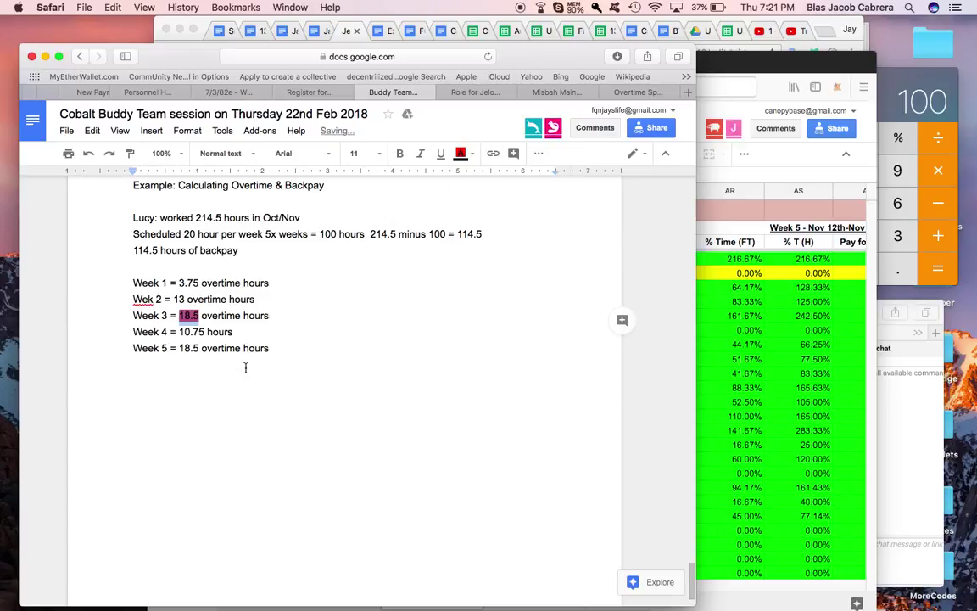
Apply the same red highlight to the 18.5 value in the Week 5 line
{"action": "left_click_drag", "start_coordinate": [180, 348], "coordinate": [199, 350]}
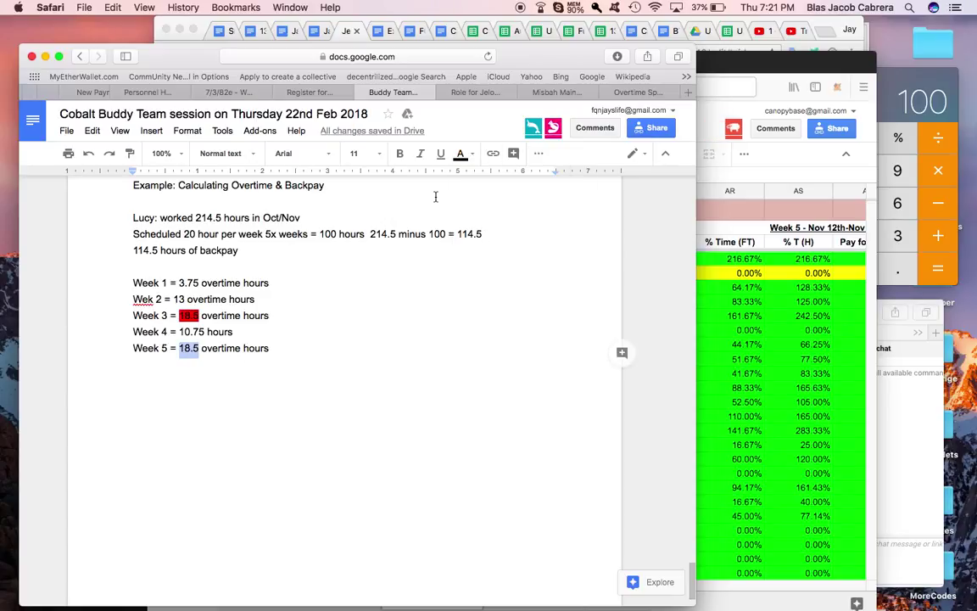
{"action": "left_click", "coordinate": [463, 154]}
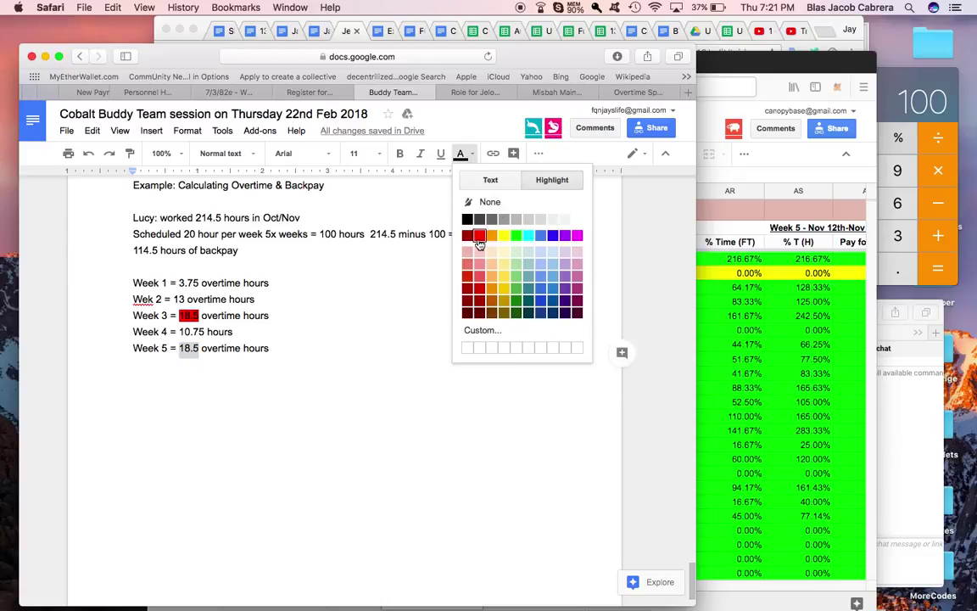
{"action": "left_click", "coordinate": [480, 236]}
{"action": "left_click", "coordinate": [289, 297]}
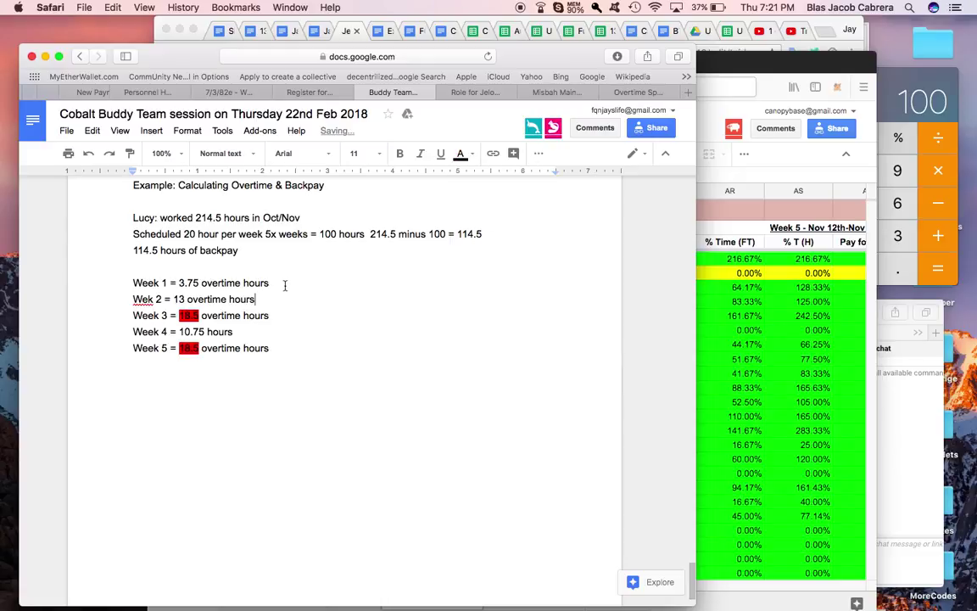
Split the Week 2 line into 10 overtime hours + 3 hours of double overtime
{"action": "left_click", "coordinate": [295, 302]}
{"action": "type", "text": "+ 3 hours of double overimte"}
{"action": "left_click", "coordinate": [311, 322]}
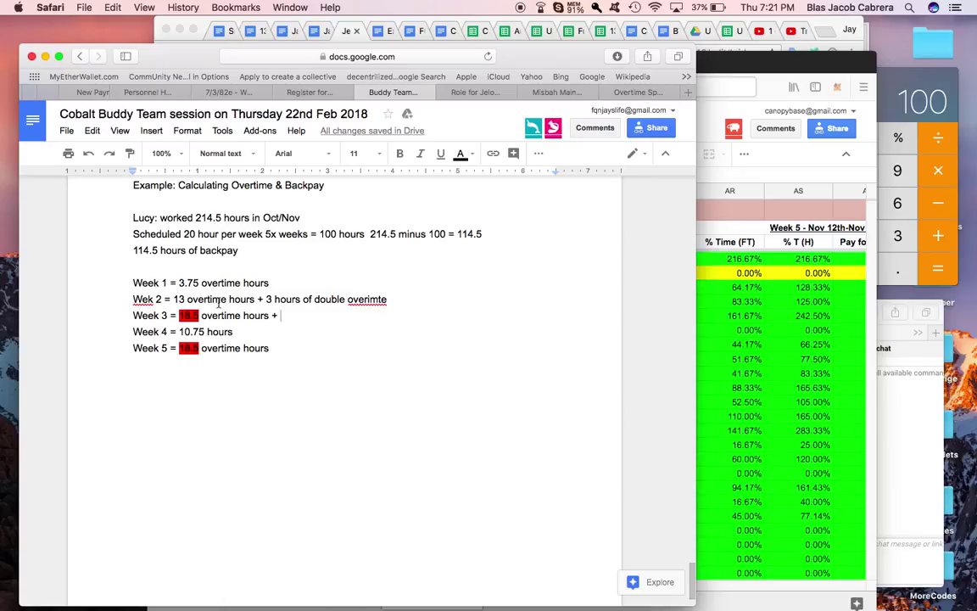
{"action": "key", "text": "BackSpace"}
{"action": "type", "text": "0"}
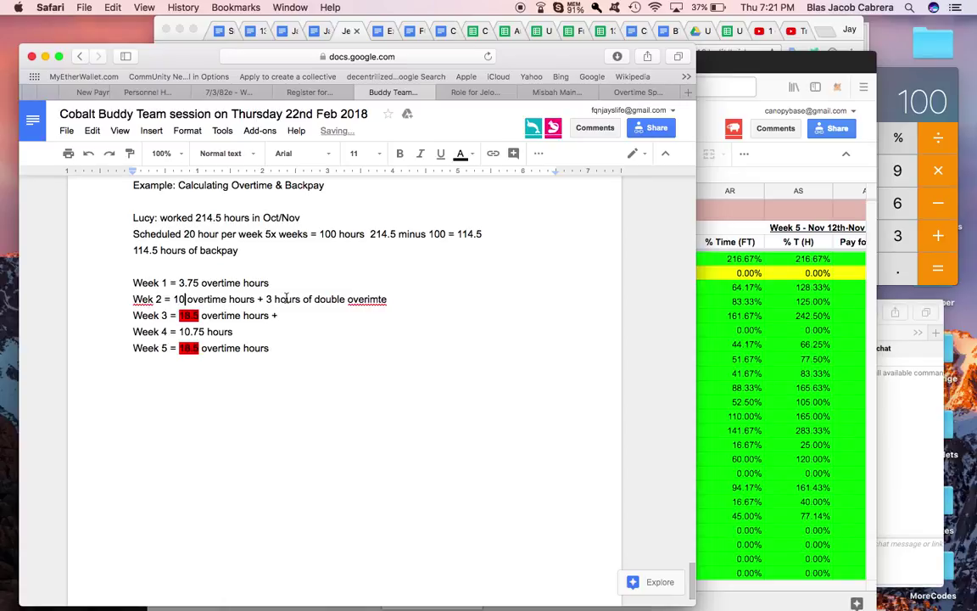
Split the Week 3 line into 10 overtime hours + 8.5 hours of double overtime
{"action": "left_click", "coordinate": [274, 300]}
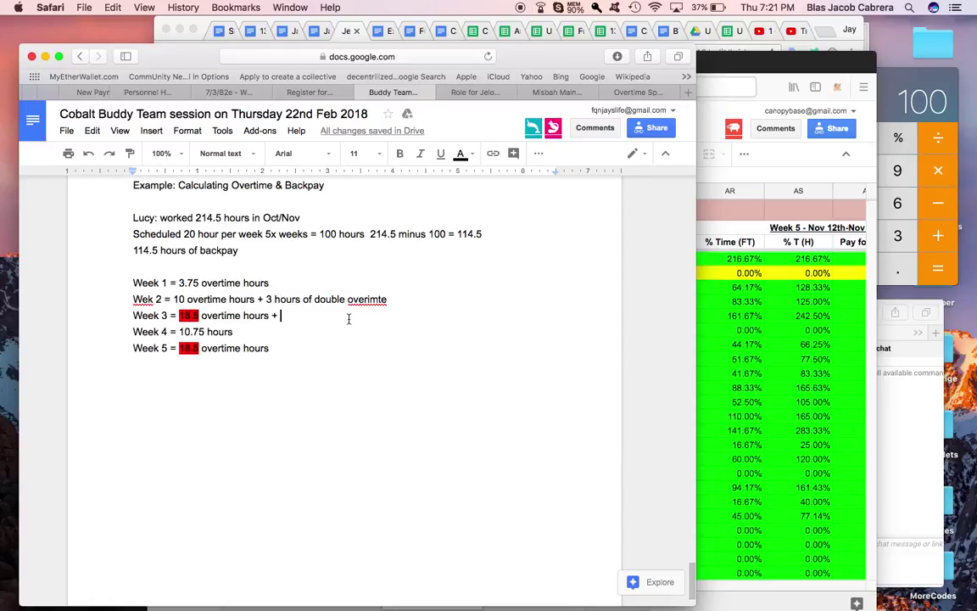
{"action": "left_click", "coordinate": [348, 319]}
{"action": "type", "text": "8.5 hours of double overtime"}
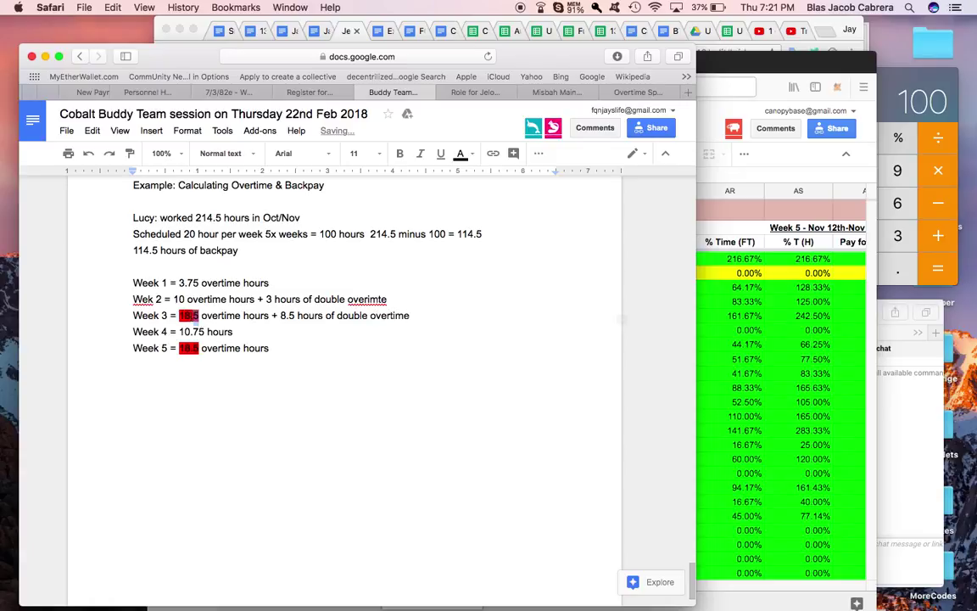
{"action": "double_click", "coordinate": [189, 315]}
{"action": "type", "text": "10"}
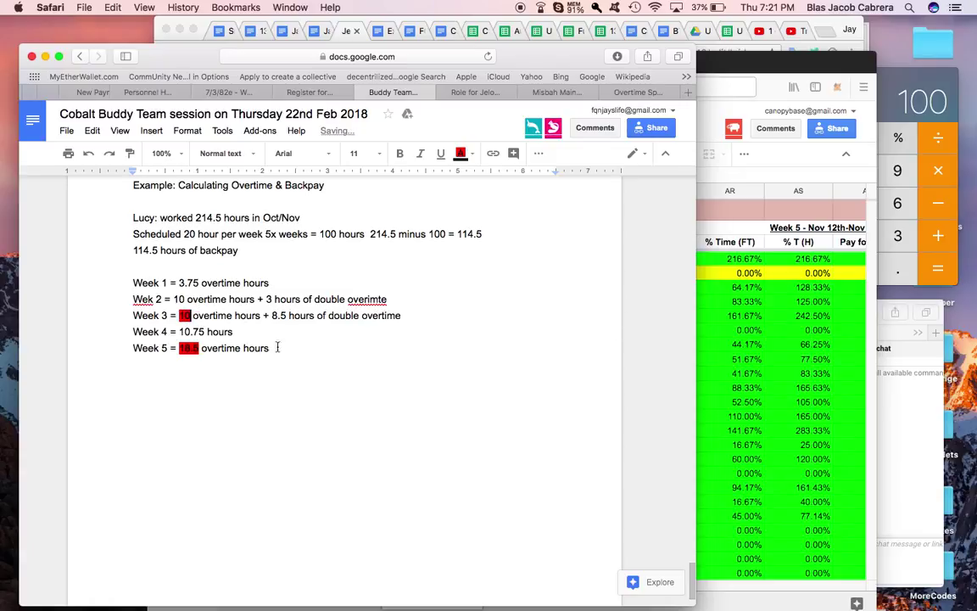
Copy the Week 3 text "10 overtime hours + 8.5 hours of double overtime" over the Week 5 line's overtime value
{"action": "left_click_drag", "start_coordinate": [400, 315], "coordinate": [178, 320]}
{"action": "key", "text": "super+c"}
{"action": "left_click_drag", "start_coordinate": [290, 350], "coordinate": [179, 349]}
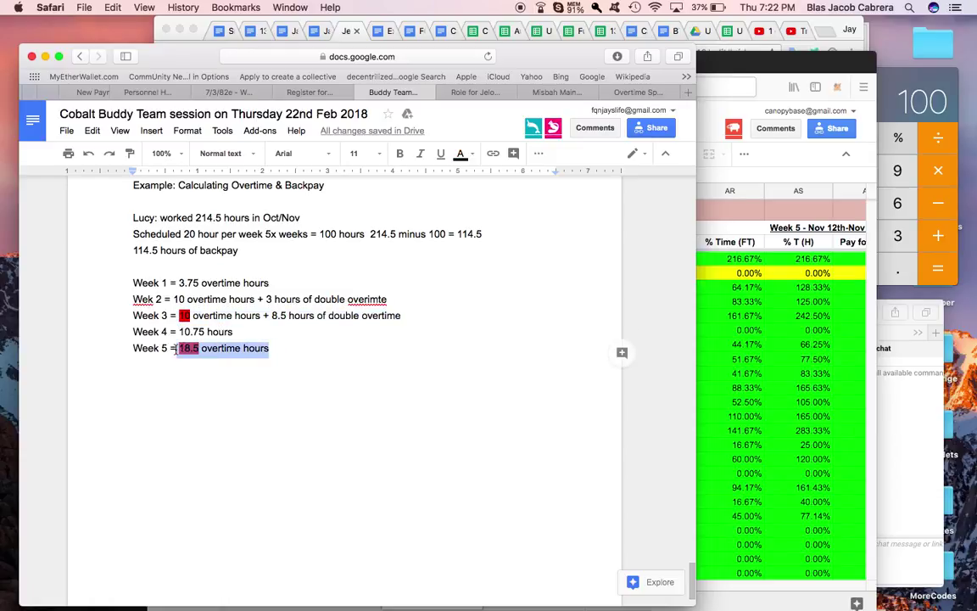
{"action": "key", "text": "super+v"}
{"action": "left_click", "coordinate": [246, 333]}
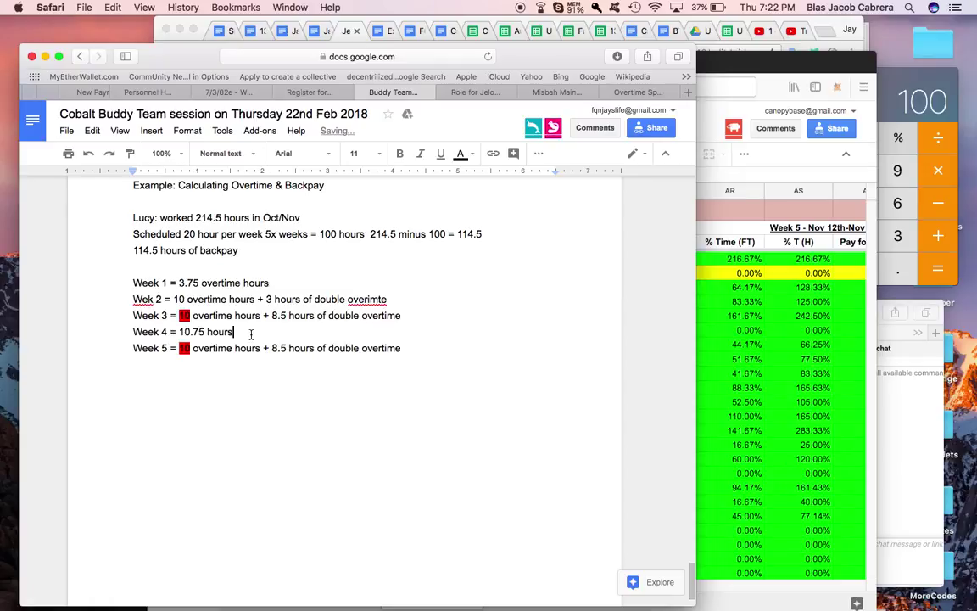
Append "+ 0.75 double overtime" to the Week 4 line and insert the heading "Calculations for Weekly Overtime:" above the Week 1 line
{"action": "type", "text": "+ 0.75 double overtime"}
{"action": "left_click", "coordinate": [184, 265]}
{"action": "key", "text": "Return"}
{"action": "type", "text": "Calculations for Weekly Overtime:"}
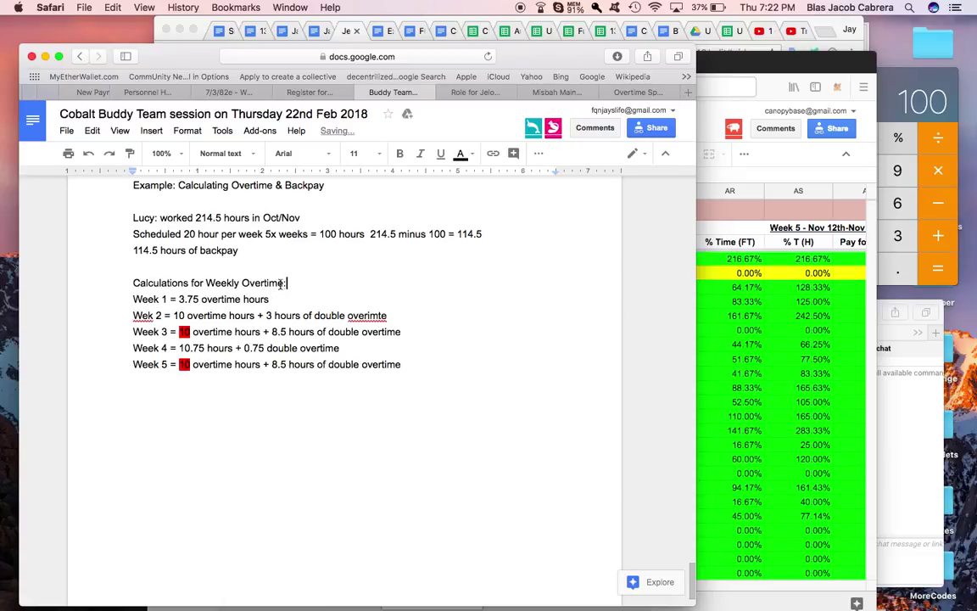
Make the heading "Calculations for Weekly Overtime:" bold and underlined
{"action": "key", "text": "shift+alt+Left"}
{"action": "key", "text": "shift+alt+Left"}
{"action": "key", "text": "shift+alt+Left"}
{"action": "key", "text": "shift+alt+Left"}
{"action": "key", "text": "super+b"}
{"action": "key", "text": "super+u"}
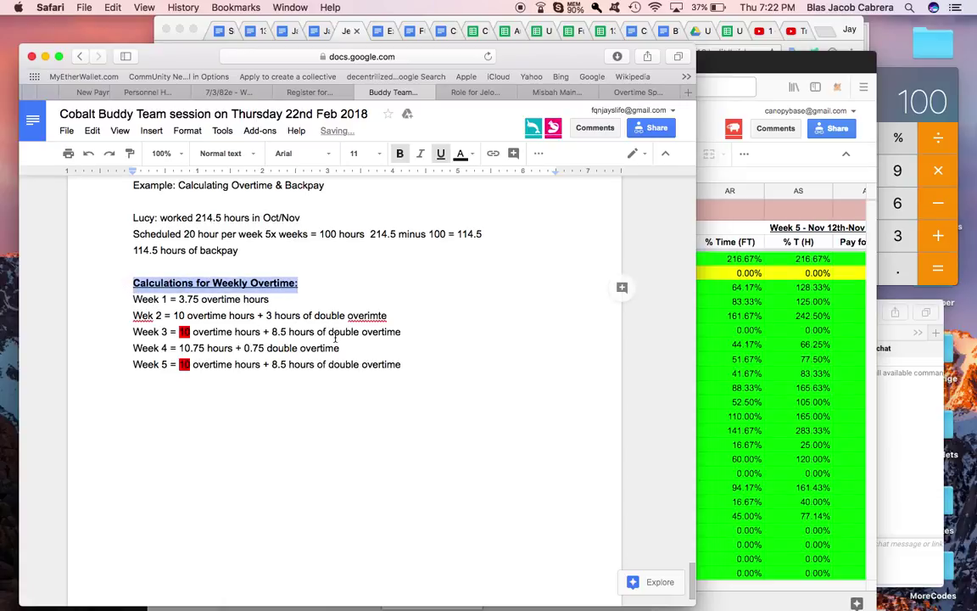
Check the daily and single-session rules under "Track as overtime" and add the note "Skip daily and session overtime" below the Week 5 line
{"action": "scroll", "coordinate": [335, 338], "scroll_direction": "up", "scroll_amount": 10}
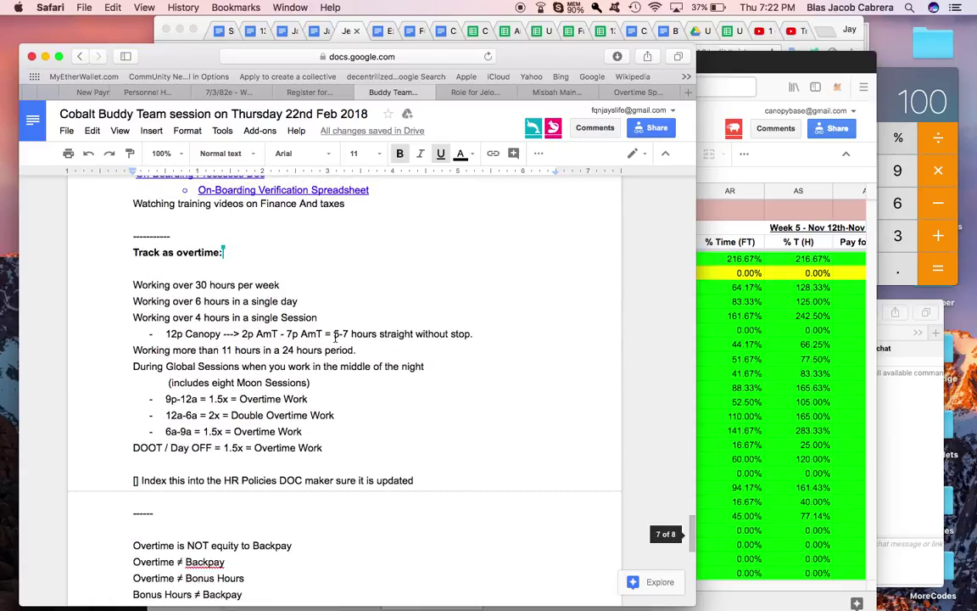
{"action": "triple_click", "coordinate": [229, 301]}
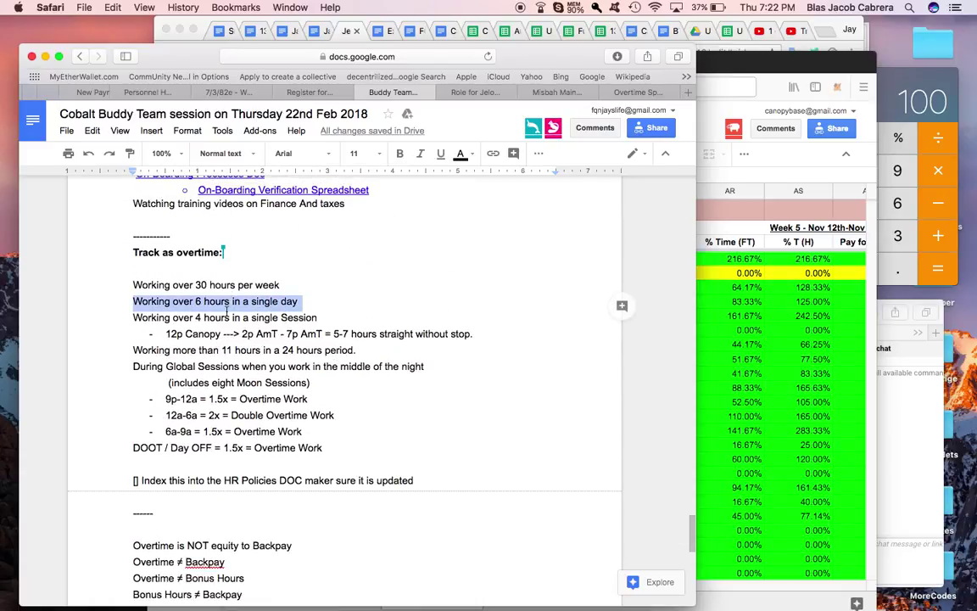
{"action": "triple_click", "coordinate": [227, 317]}
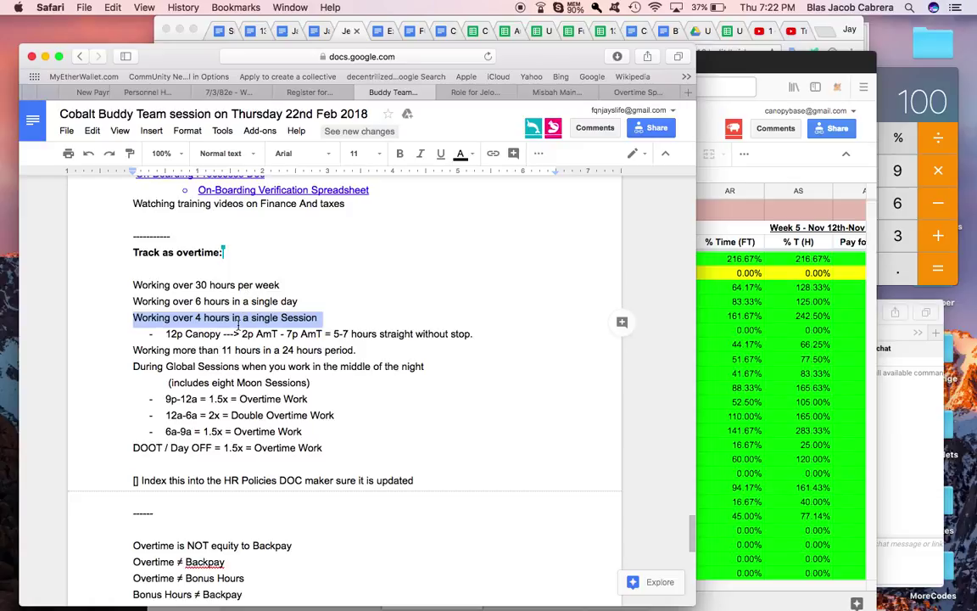
{"action": "left_click", "coordinate": [237, 320]}
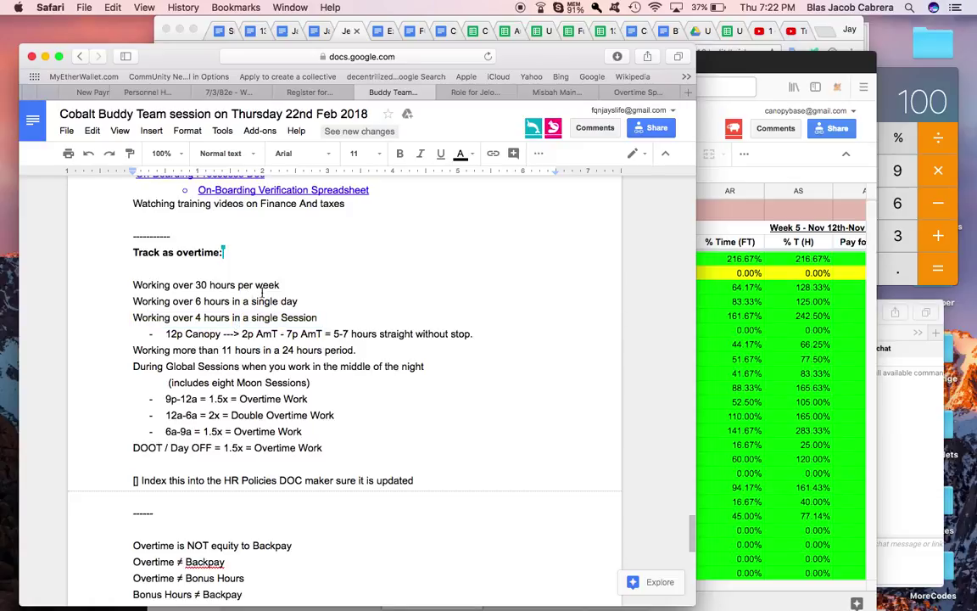
{"action": "scroll", "coordinate": [383, 351], "scroll_direction": "down", "scroll_amount": 10}
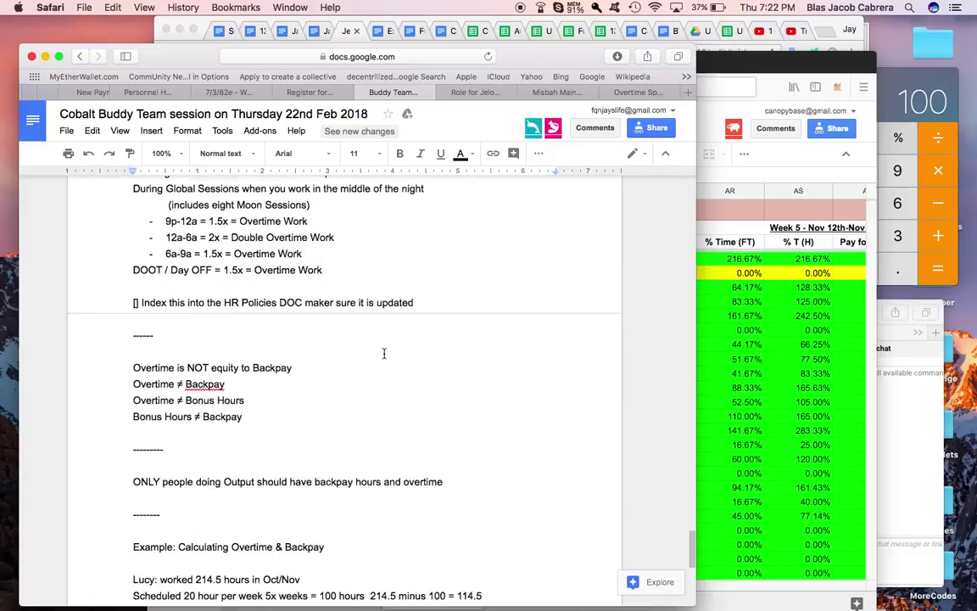
{"action": "scroll", "coordinate": [383, 352], "scroll_direction": "down", "scroll_amount": 4}
{"action": "left_click", "coordinate": [306, 397]}
{"action": "type", "text": "skip daily and"}
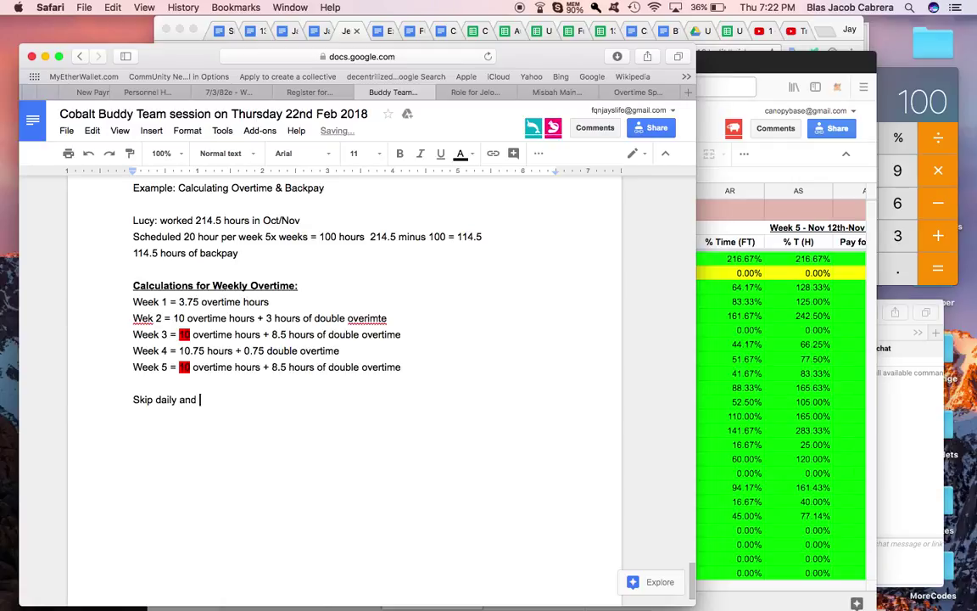
{"action": "type", "text": " session overtime"}
{"action": "key", "text": "Return"}
{"action": "key", "text": "Return"}
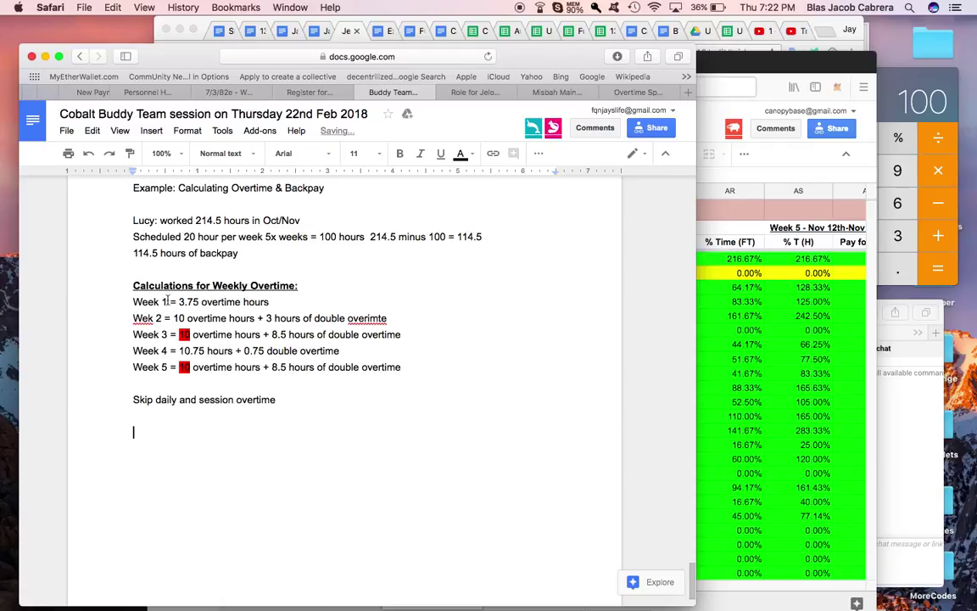
Correct the misspelled "Wek" to "Week" in the Week 2 line
{"action": "left_click", "coordinate": [146, 317]}
{"action": "type", "text": "e"}
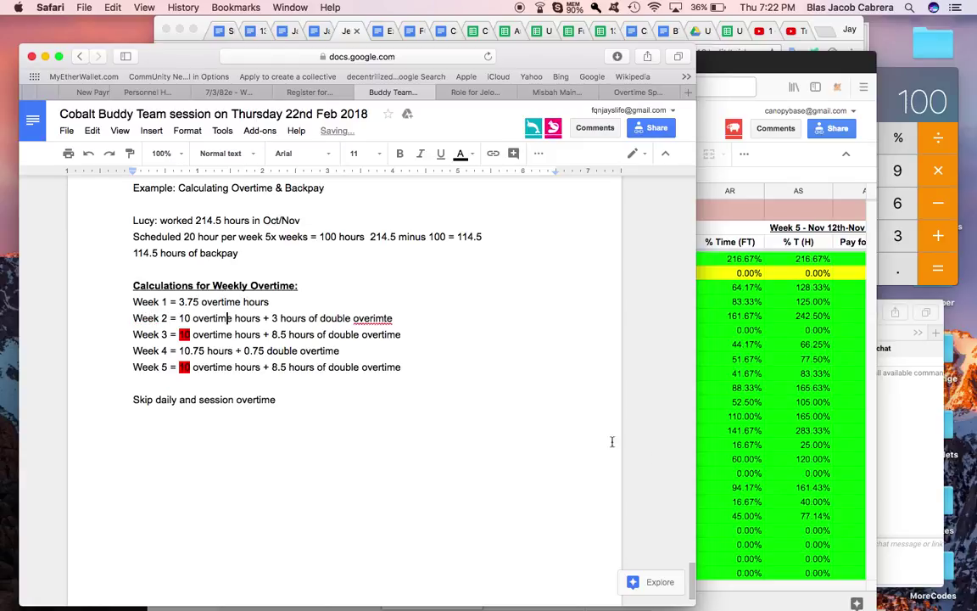
{"action": "left_click", "coordinate": [890, 172]}
{"action": "left_click_drag", "start_coordinate": [806, 61], "coordinate": [535, 185]}
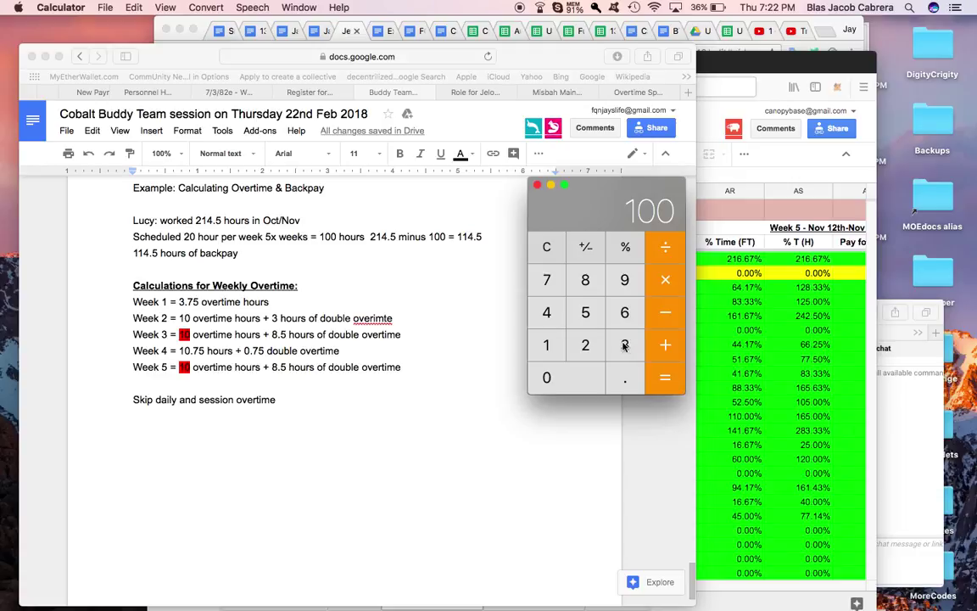
{"action": "left_click", "coordinate": [283, 436]}
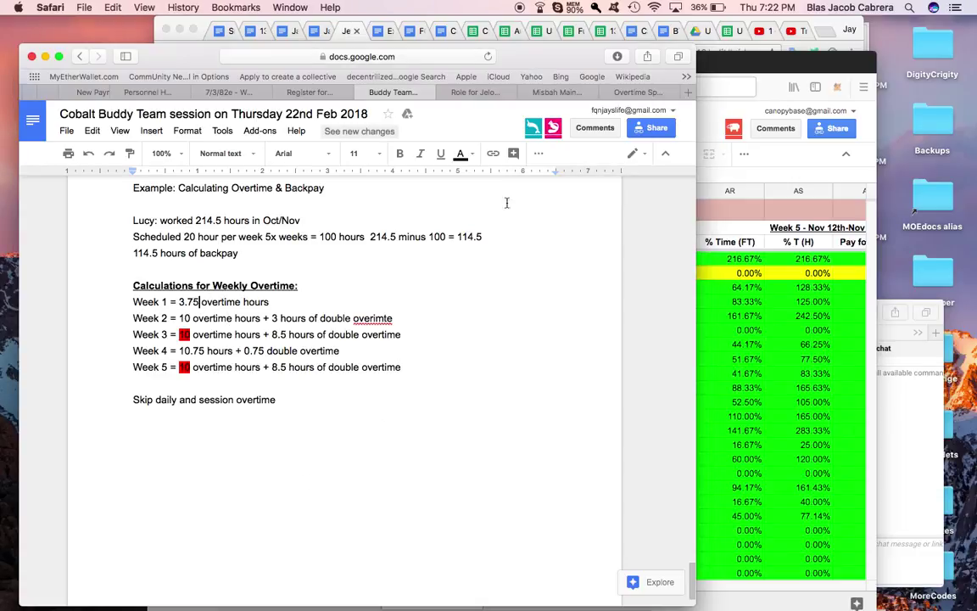
Switch to the Overtime Spreadsheet and add a new sheet named with the employee's first name
{"action": "left_click", "coordinate": [627, 92]}
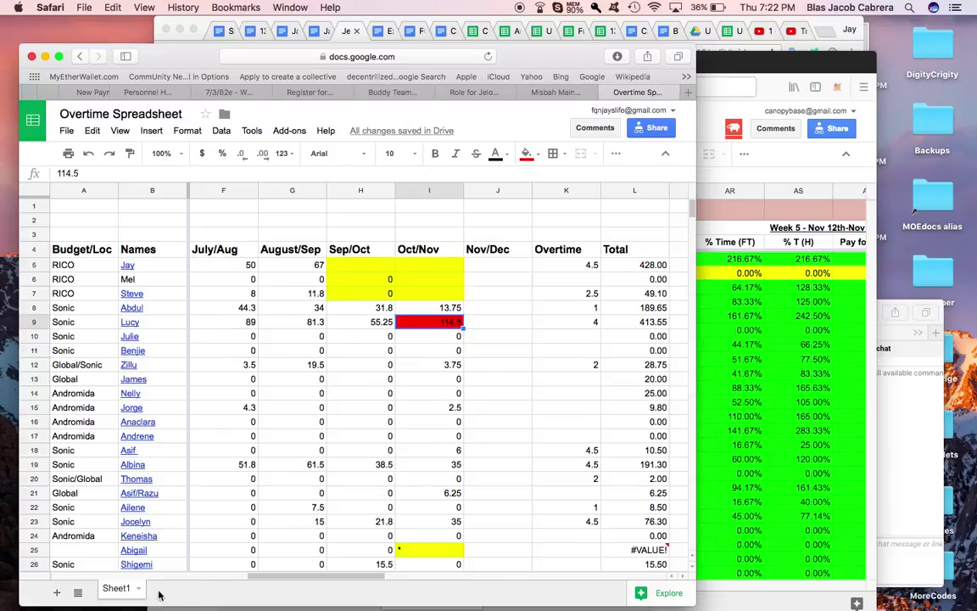
{"action": "left_click", "coordinate": [56, 592]}
{"action": "double_click", "coordinate": [166, 588]}
{"action": "type", "text": "Lucy"}
{"action": "left_click", "coordinate": [294, 404]}
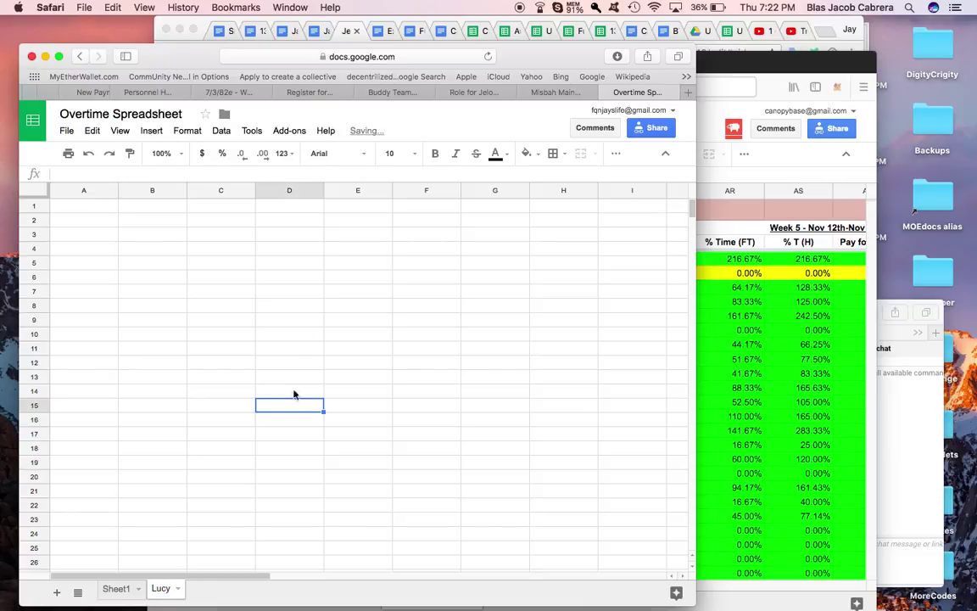
Copy the Week 1 to Week 5 overtime lines from the team session document into the employee's new sheet, starting at cell B4
{"action": "left_click_drag", "start_coordinate": [526, 60], "coordinate": [592, 47]}
{"action": "left_click", "coordinate": [447, 79]}
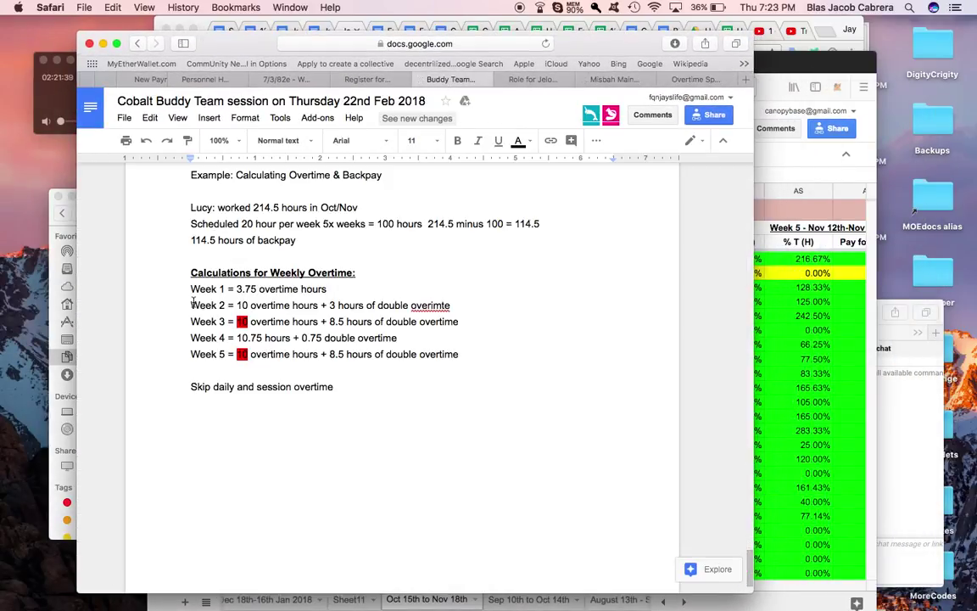
{"action": "left_click_drag", "start_coordinate": [191, 289], "coordinate": [487, 358]}
{"action": "key", "text": "super+c"}
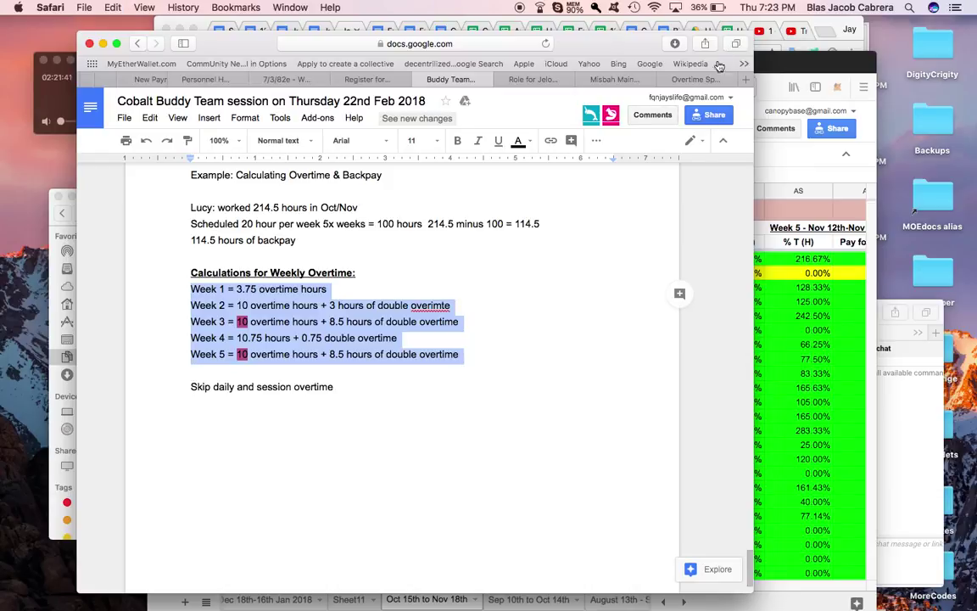
{"action": "left_click", "coordinate": [692, 79]}
{"action": "left_click", "coordinate": [202, 241]}
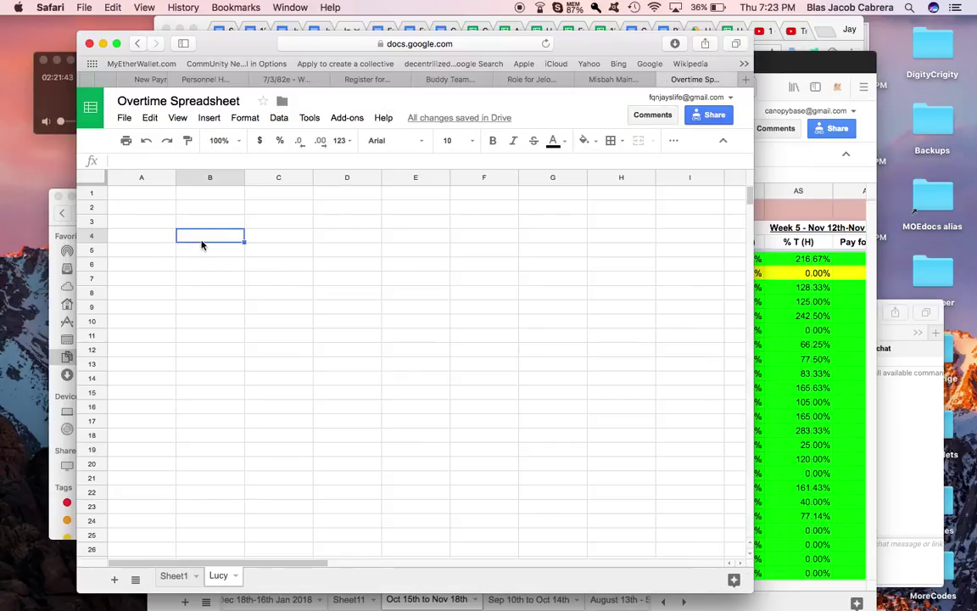
{"action": "key", "text": "super+v"}
Enter the row labels "single overitme" in B14 and "double overtime" in B15
{"action": "left_click", "coordinate": [246, 384]}
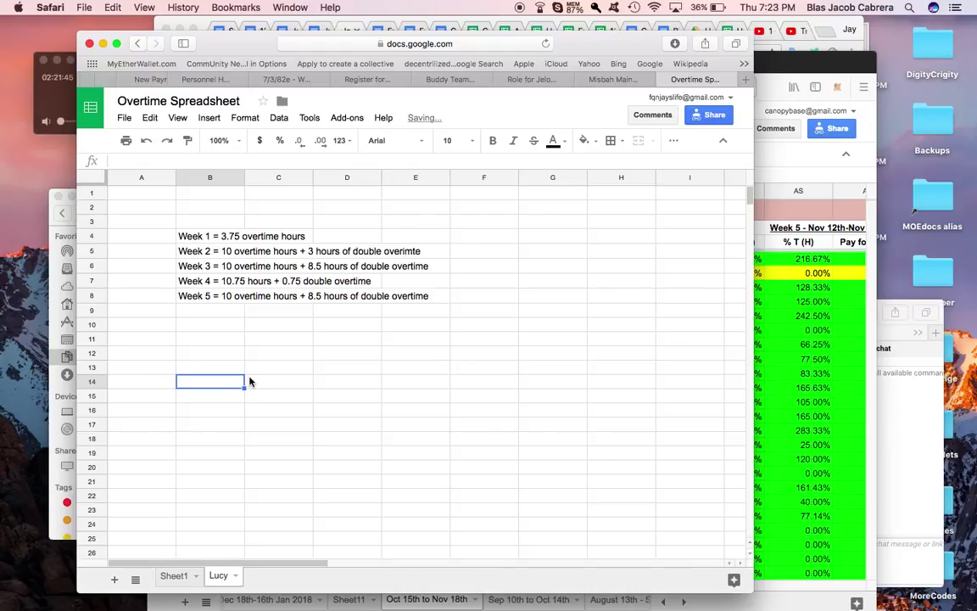
{"action": "type", "text": "single"}
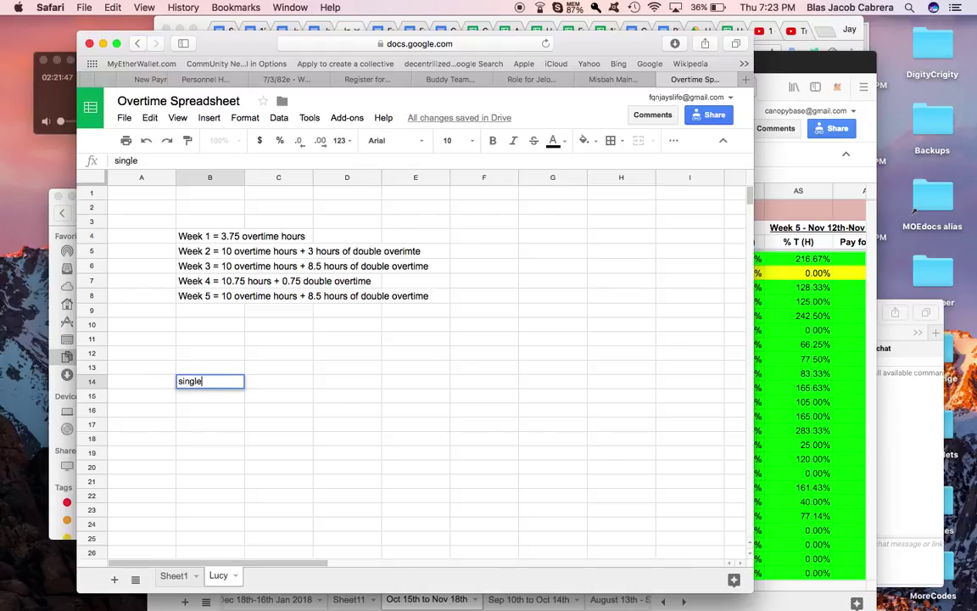
{"action": "type", "text": " overite"}
{"action": "key", "text": "BackSpace"}
{"action": "type", "text": "me"}
{"action": "key", "text": "Return"}
{"action": "type", "text": "double overtim"}
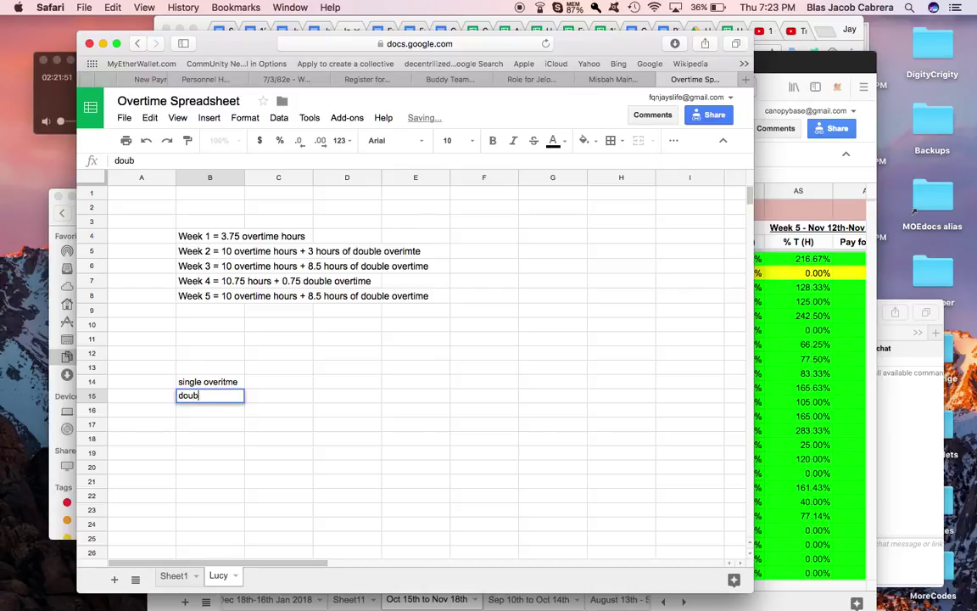
Fill the single overtime row from C14 to G14 with 3.75, 10, 10, 10 and 10
{"action": "left_click", "coordinate": [293, 382]}
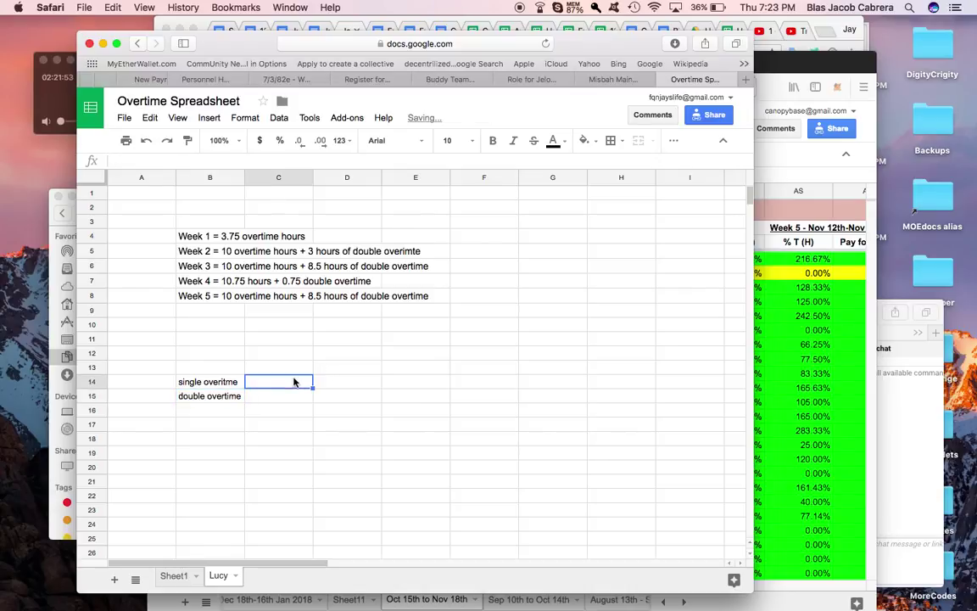
{"action": "type", "text": "3."}
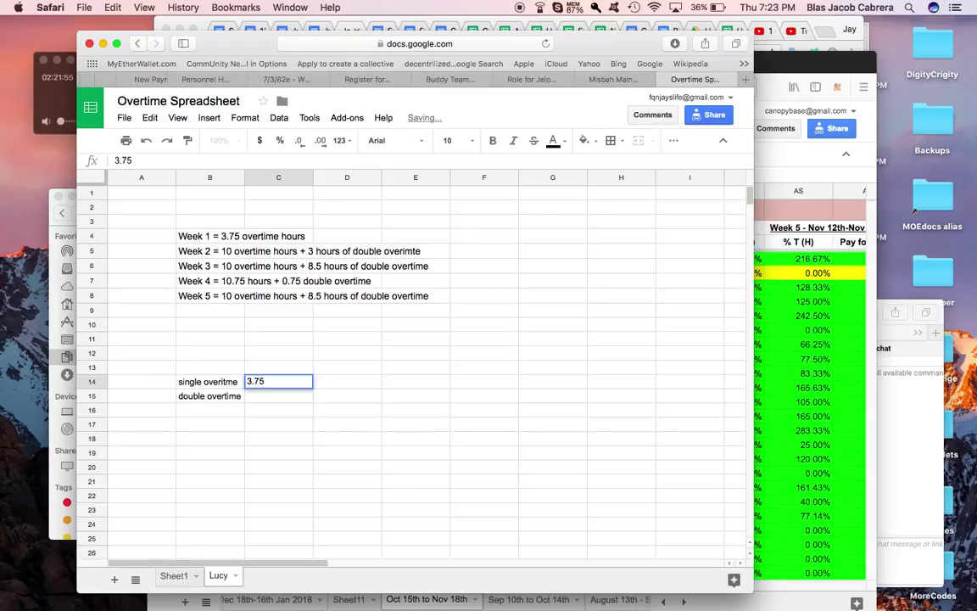
{"action": "type", "text": "75"}
{"action": "key", "text": "Tab"}
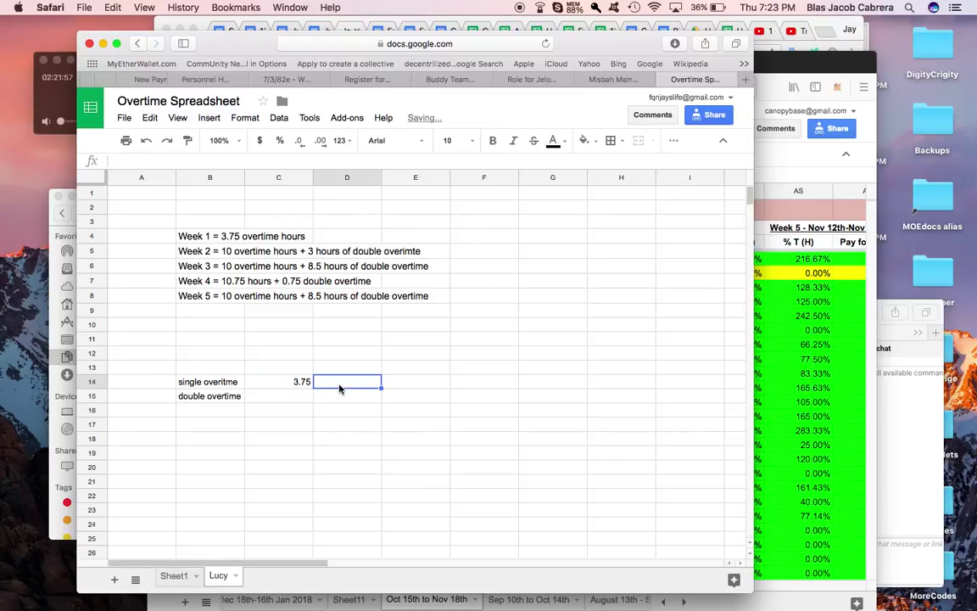
{"action": "type", "text": "10"}
{"action": "key", "text": "Tab"}
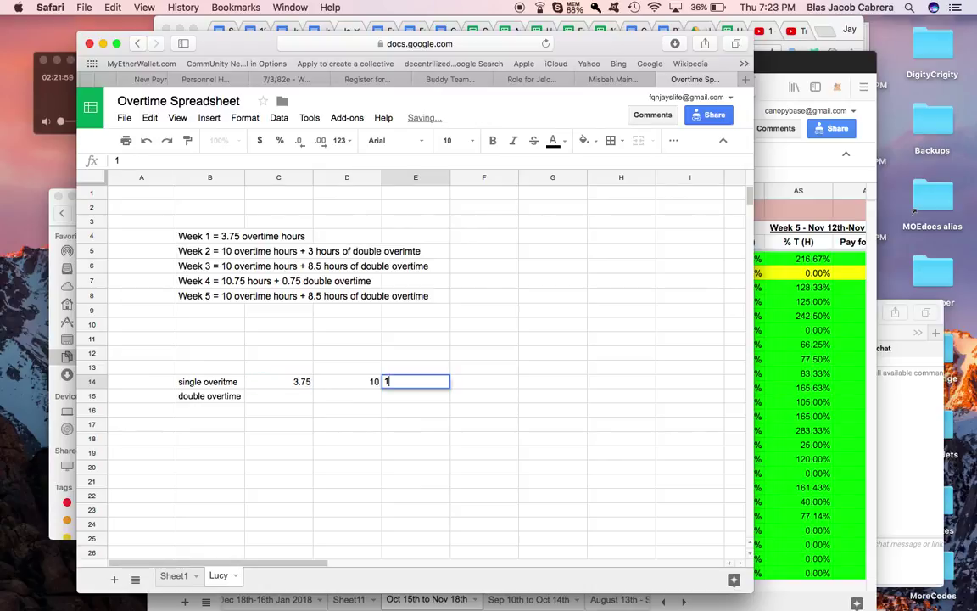
{"action": "type", "text": "10"}
{"action": "key", "text": "Tab"}
{"action": "type", "text": "10"}
{"action": "key", "text": "Tab"}
{"action": "type", "text": "10"}
{"action": "key", "text": "Return"}
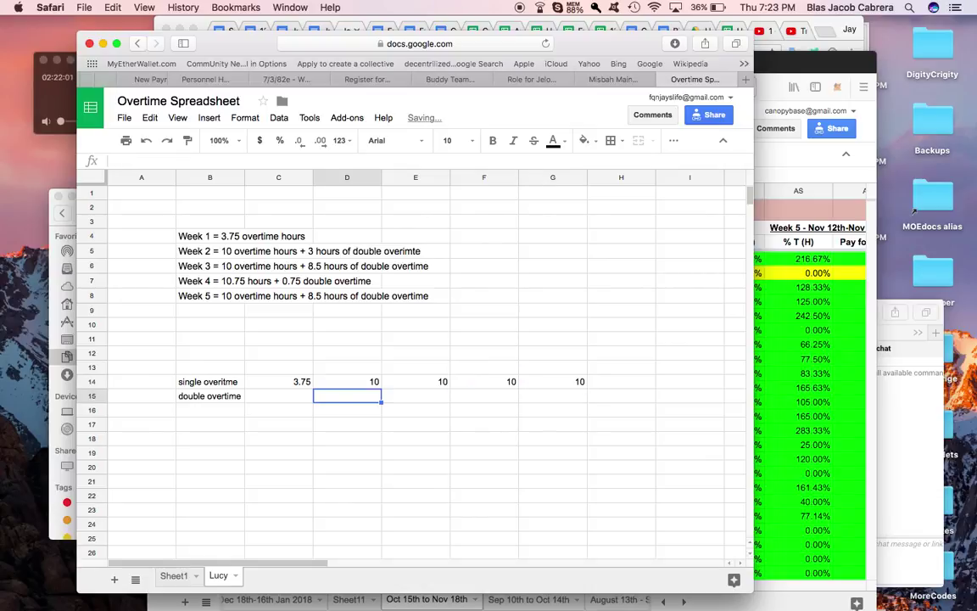
Fill the double overtime row from C15 to G15 with 0, 3, 8.5, 0.75 and 8.5
{"action": "left_click", "coordinate": [302, 399]}
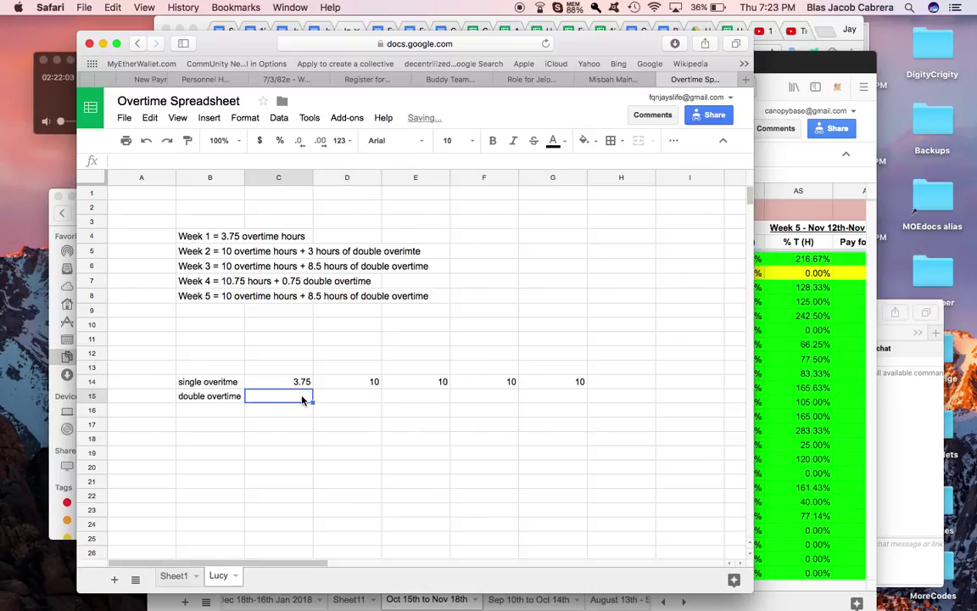
{"action": "type", "text": "0"}
{"action": "key", "text": "Tab"}
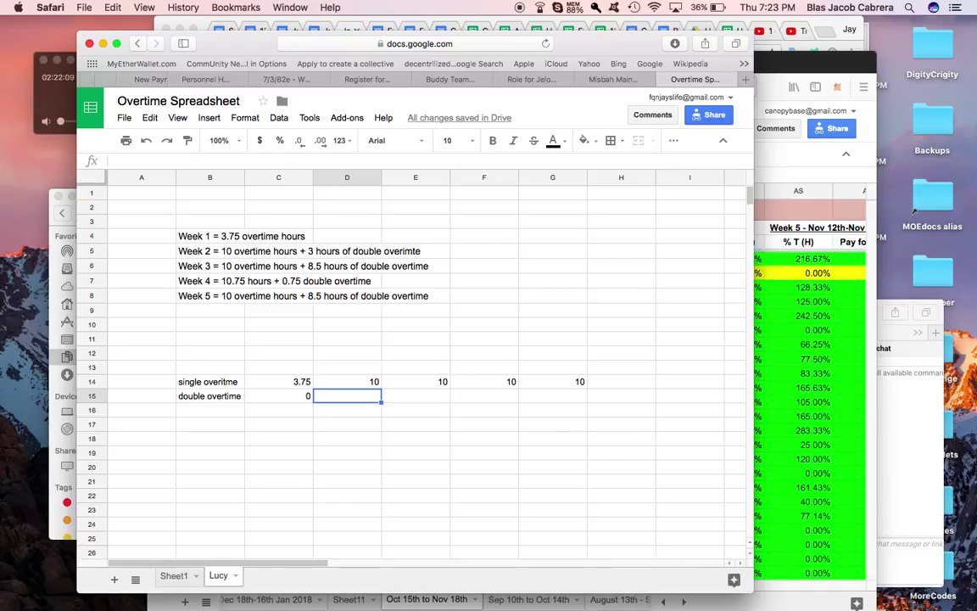
{"action": "type", "text": "3"}
{"action": "key", "text": "Tab"}
{"action": "type", "text": "8.5"}
{"action": "key", "text": "Tab"}
{"action": "type", "text": "0.5"}
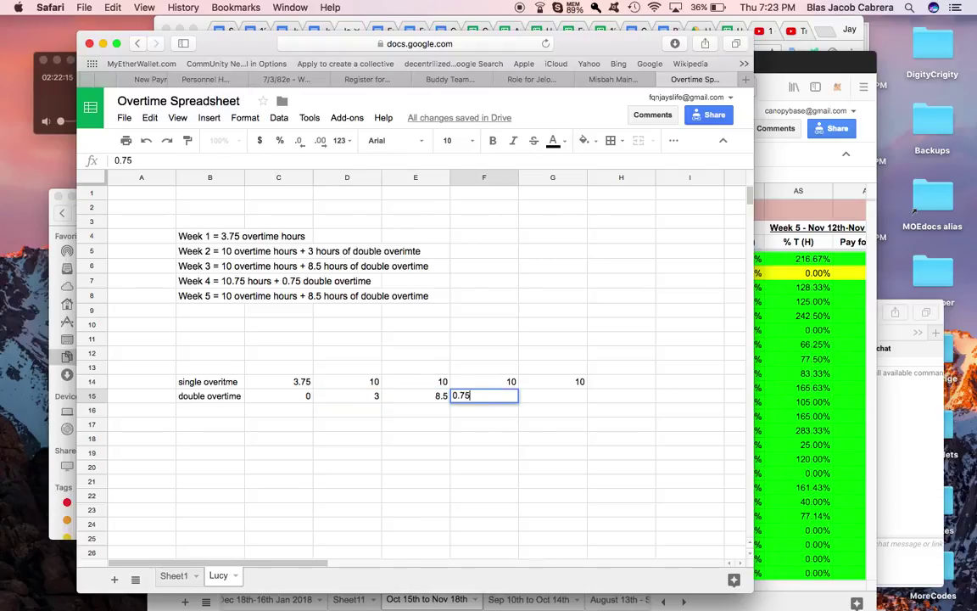
{"action": "type", "text": "5"}
{"action": "key", "text": "Tab"}
{"action": "type", "text": "8.5"}
{"action": "key", "text": "Return"}
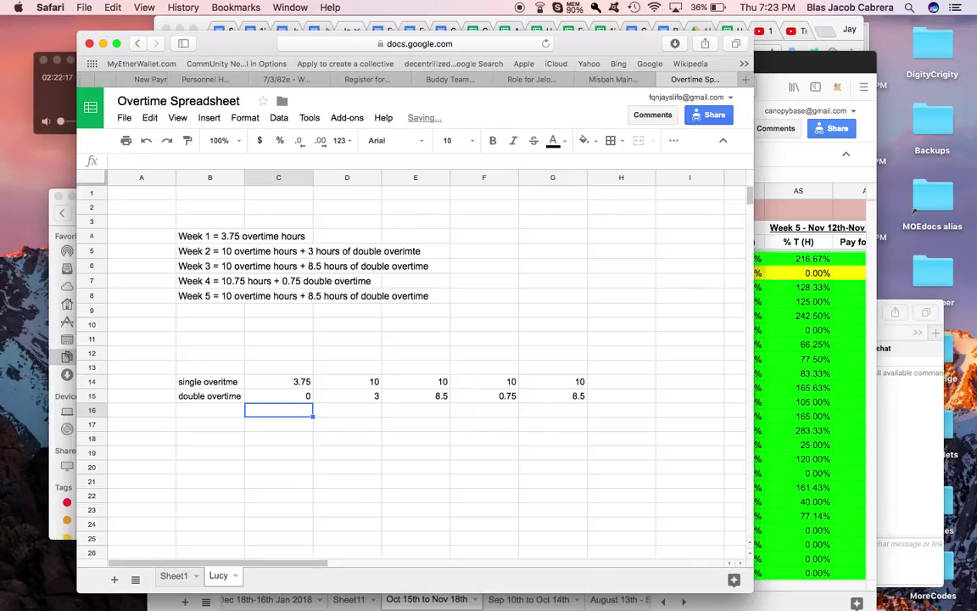
Total the single overtime hours in I14 with a SUM of C14:G14
{"action": "left_click", "coordinate": [672, 381]}
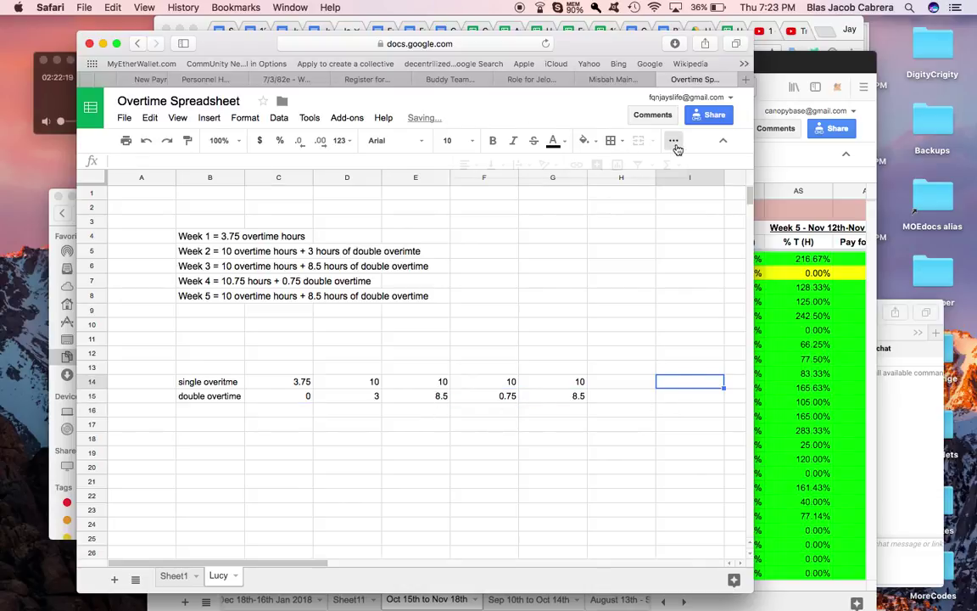
{"action": "left_click", "coordinate": [674, 140]}
{"action": "left_click", "coordinate": [678, 166]}
{"action": "left_click", "coordinate": [598, 187]}
{"action": "left_click_drag", "start_coordinate": [579, 382], "coordinate": [298, 382]}
{"action": "key", "text": "Return"}
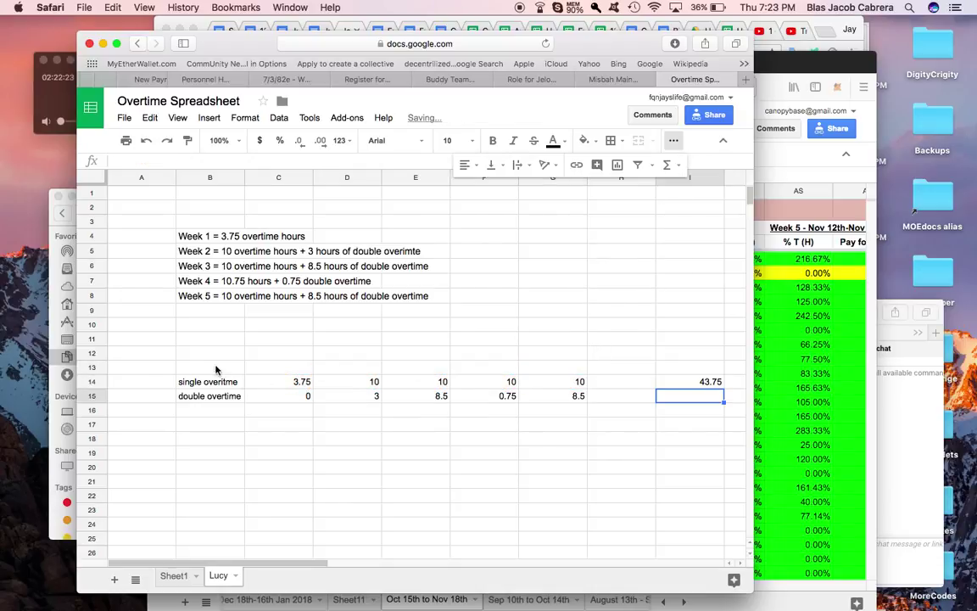
Label both overtime rows "Oct/Nov 2017" in cells A14 and A15
{"action": "left_click", "coordinate": [158, 384]}
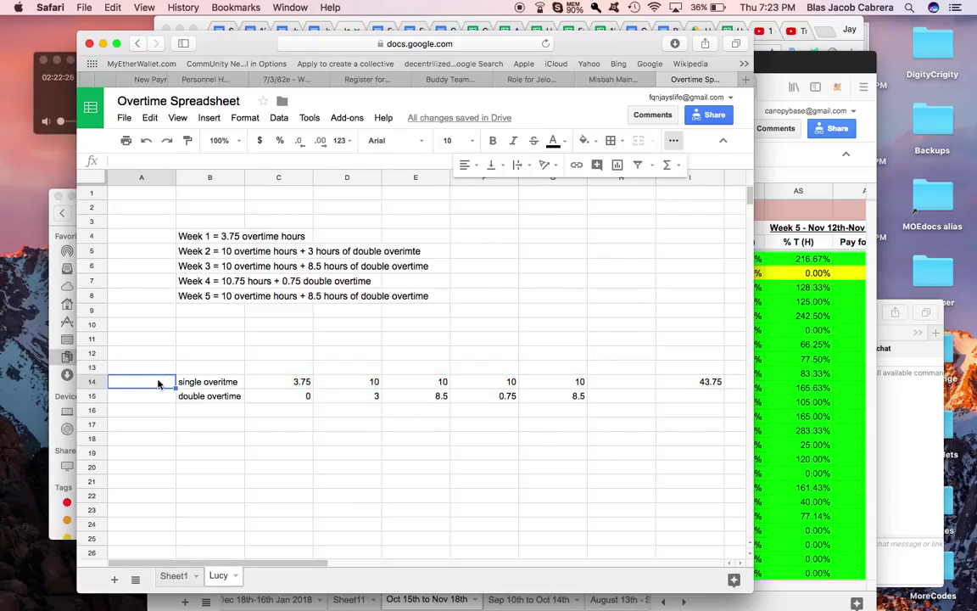
{"action": "type", "text": "Oct/Nov 2017"}
{"action": "key", "text": "Return"}
{"action": "left_click", "coordinate": [162, 381]}
{"action": "key", "text": "super+c"}
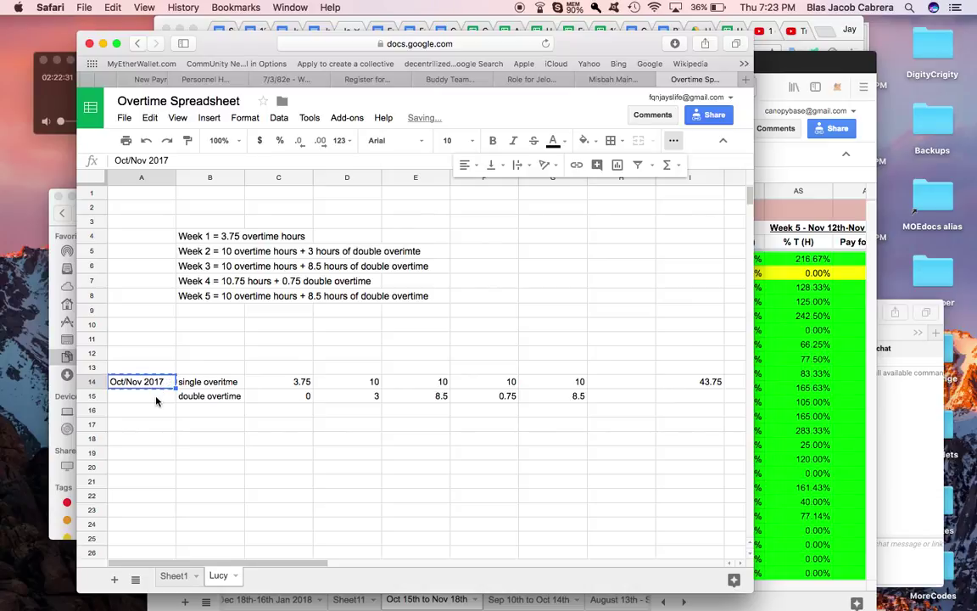
{"action": "left_click", "coordinate": [157, 396]}
{"action": "key", "text": "super+v"}
Enter the employee's first name in cell A11 above the overtime rows
{"action": "left_click", "coordinate": [161, 339]}
{"action": "type", "text": "Lucy"}
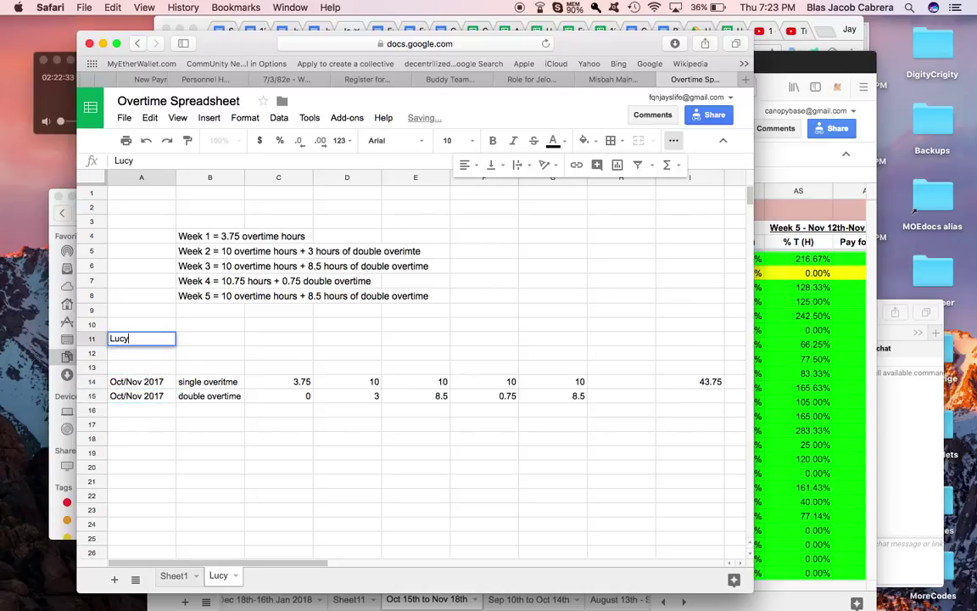
{"action": "key", "text": "Return"}
Copy the single overtime total in I14 to I15 for the double overtime row, and widen the spreadsheet window
{"action": "left_click", "coordinate": [683, 382]}
{"action": "key", "text": "super+c"}
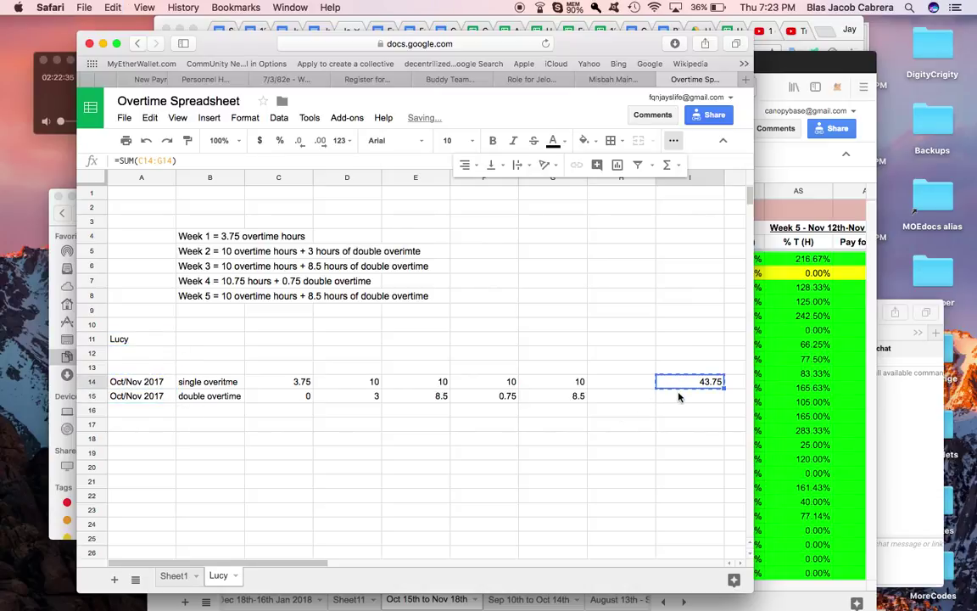
{"action": "left_click", "coordinate": [683, 396]}
{"action": "key", "text": "super+v"}
{"action": "left_click", "coordinate": [649, 438]}
{"action": "left_click_drag", "start_coordinate": [752, 590], "coordinate": [888, 576]}
{"action": "left_click", "coordinate": [752, 426]}
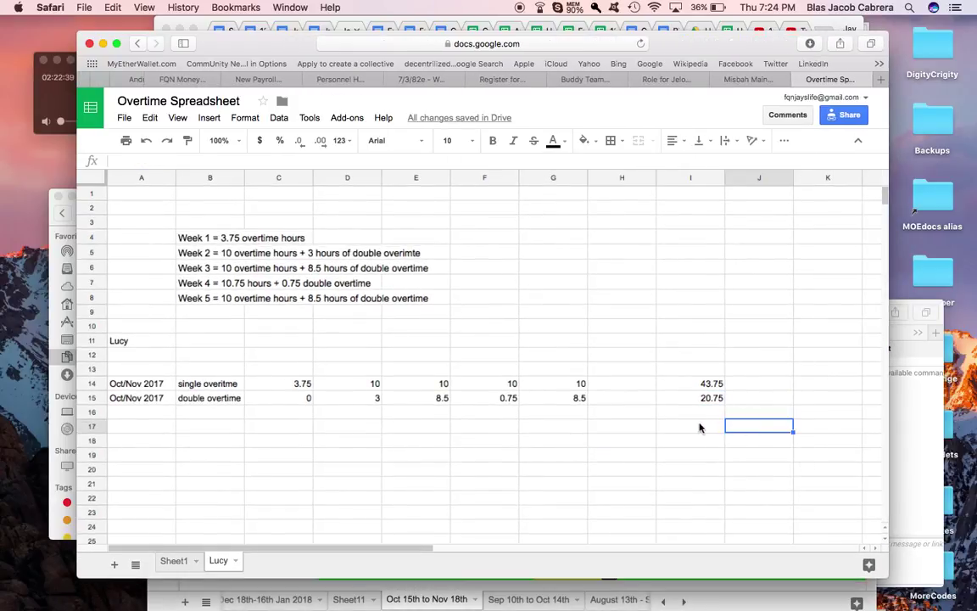
Add both overtime totals together in I17 with a SUM of I14:I15
{"action": "left_click", "coordinate": [700, 425]}
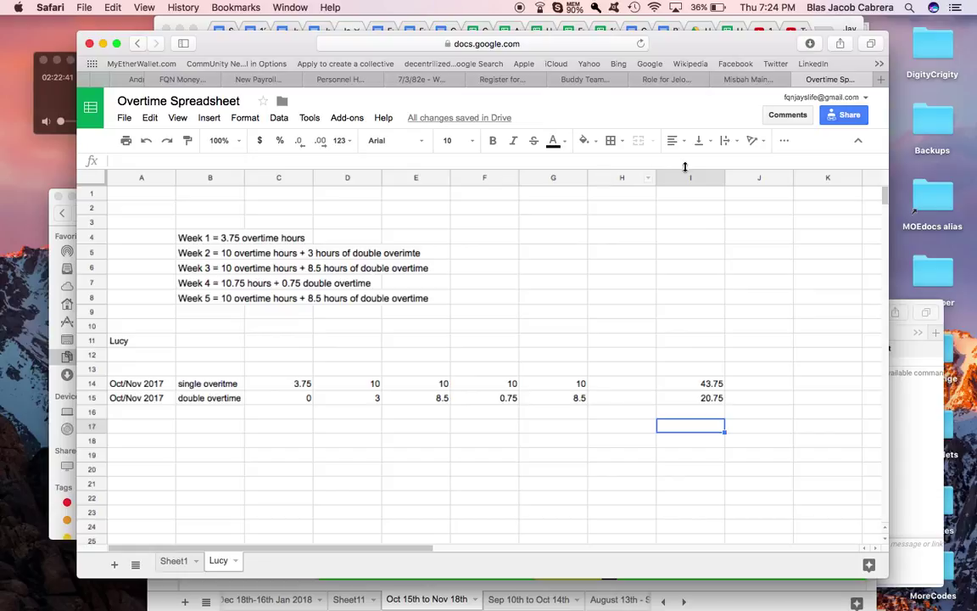
{"action": "left_click", "coordinate": [784, 141]}
{"action": "left_click", "coordinate": [777, 164]}
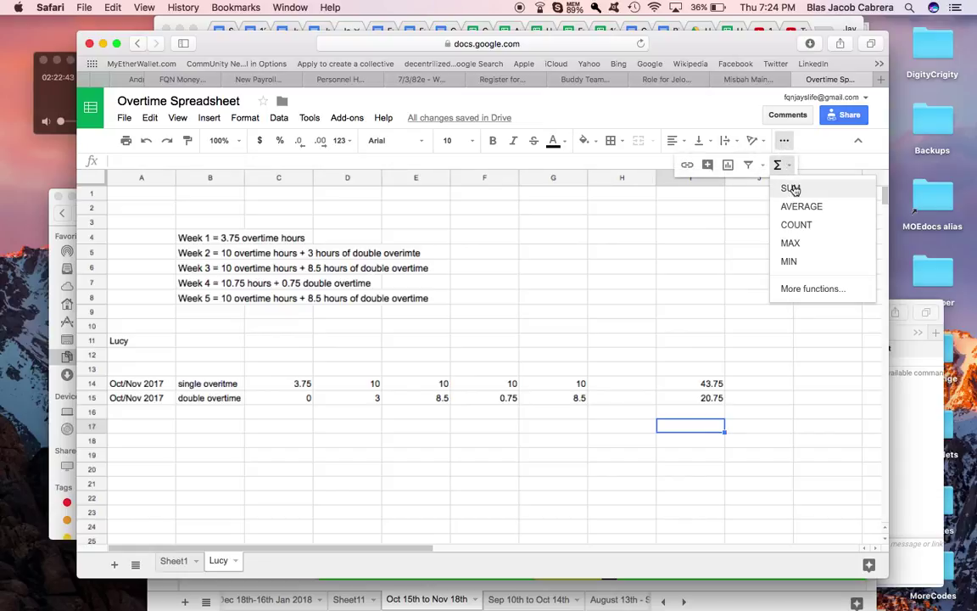
{"action": "left_click", "coordinate": [785, 187]}
{"action": "left_click", "coordinate": [711, 385]}
{"action": "left_click_drag", "start_coordinate": [711, 387], "coordinate": [711, 398]}
{"action": "key", "text": "Return"}
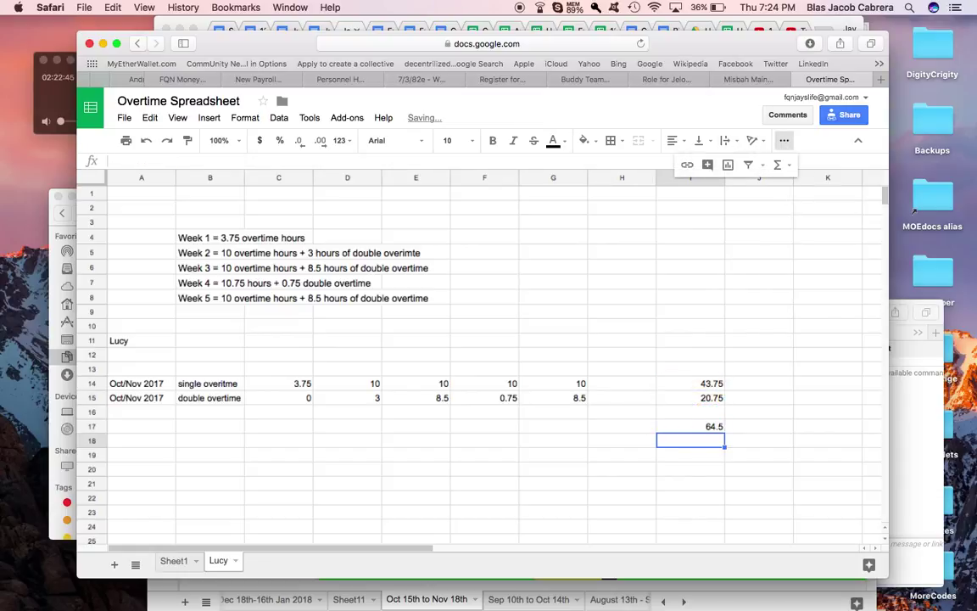
{"action": "left_click", "coordinate": [661, 497]}
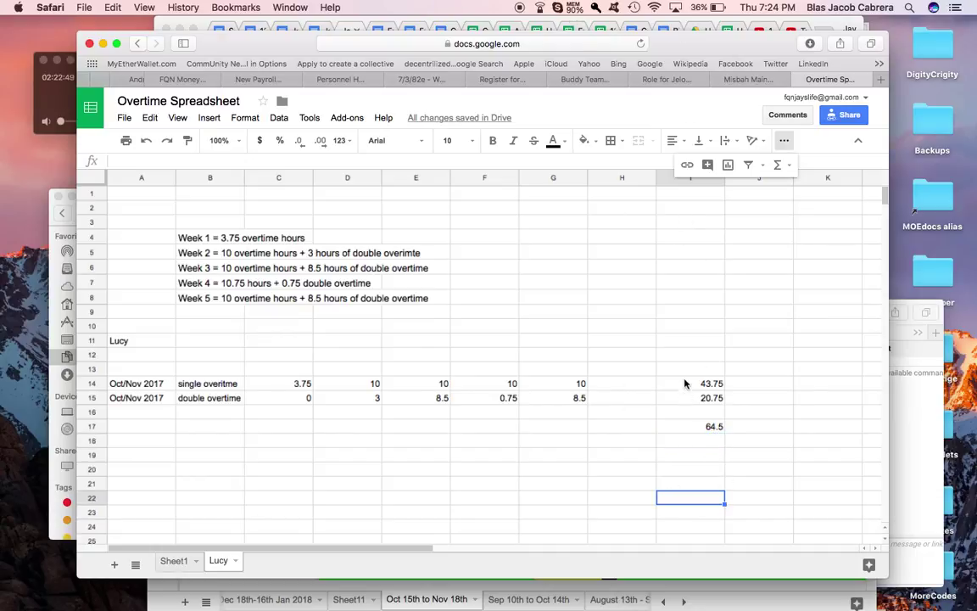
Compare the employee's Oct/Nov entry on Sheet1 with the combined overtime total on the employee's own sheet
{"action": "left_click", "coordinate": [174, 561]}
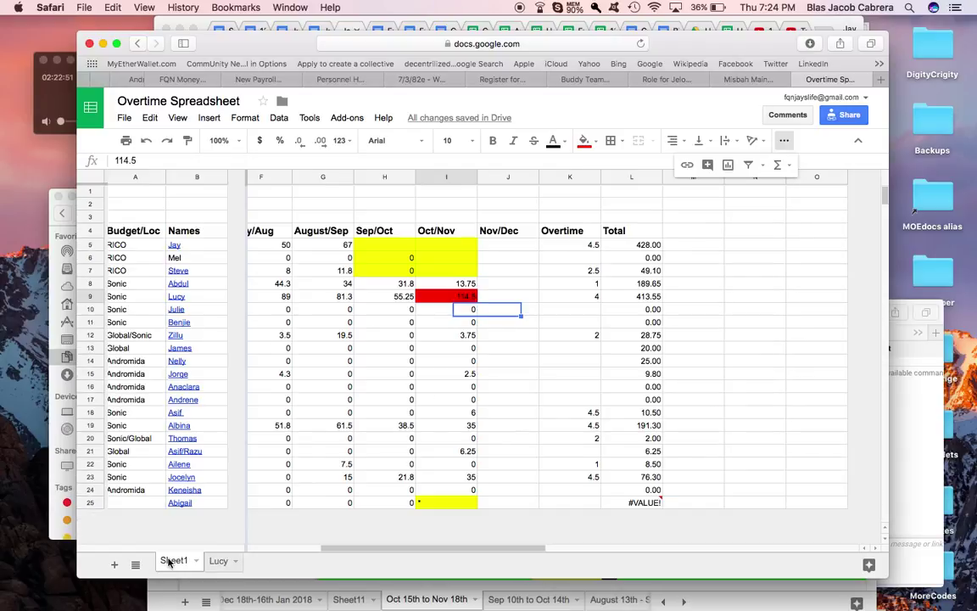
{"action": "key", "text": "Up"}
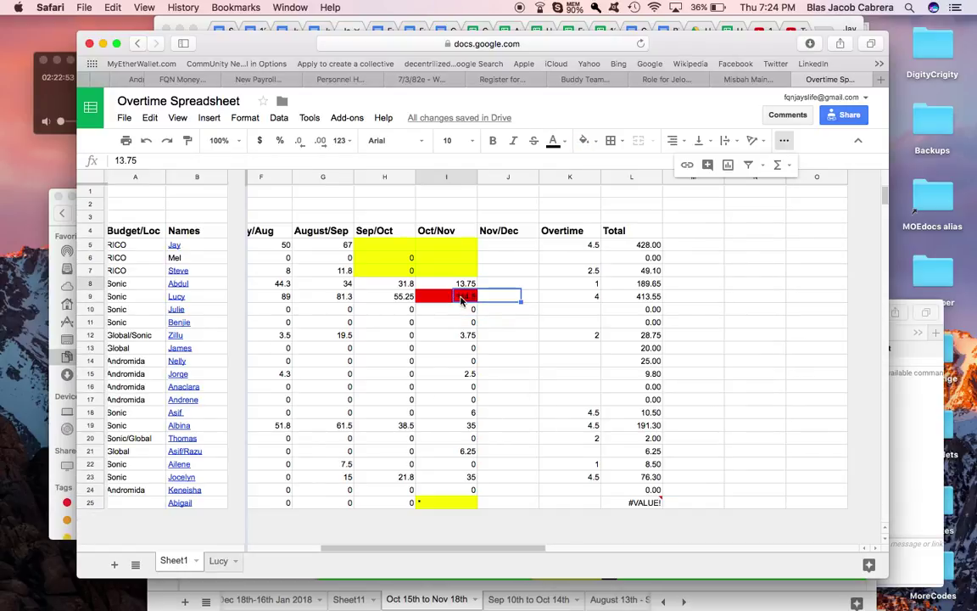
{"action": "key", "text": "Left"}
{"action": "key", "text": "Right"}
{"action": "left_click", "coordinate": [218, 560]}
{"action": "left_click", "coordinate": [637, 399]}
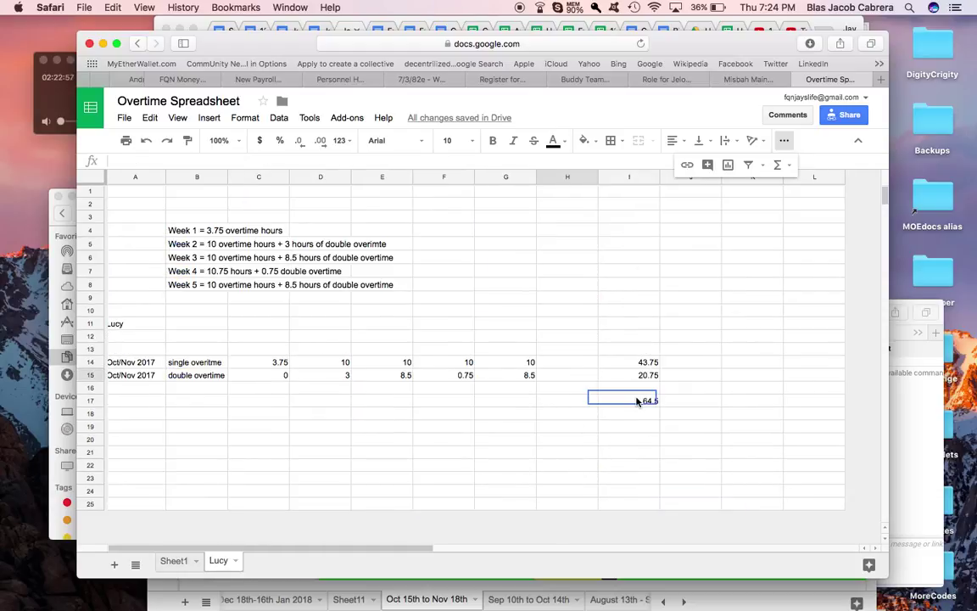
{"action": "left_click", "coordinate": [635, 417]}
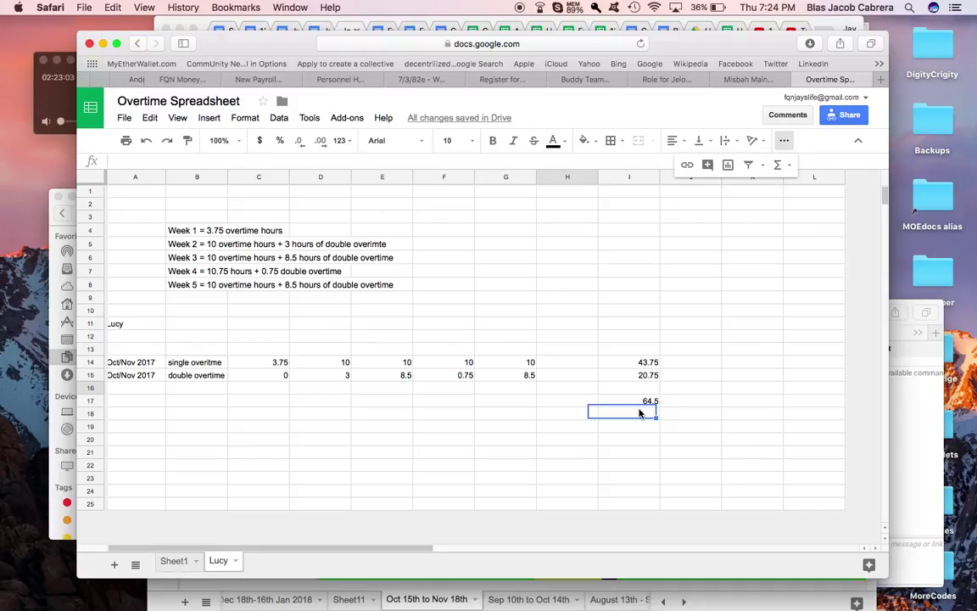
{"action": "left_click", "coordinate": [638, 427]}
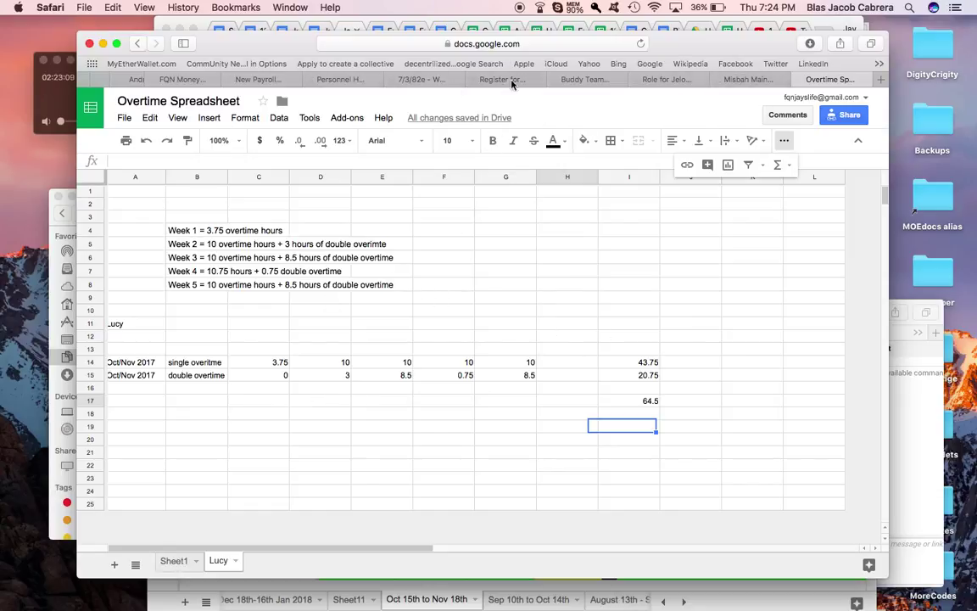
Add the line "Total for Weekly overtime = 64.5 hours" below the skip note in the Buddy Team session document
{"action": "left_click", "coordinate": [561, 78]}
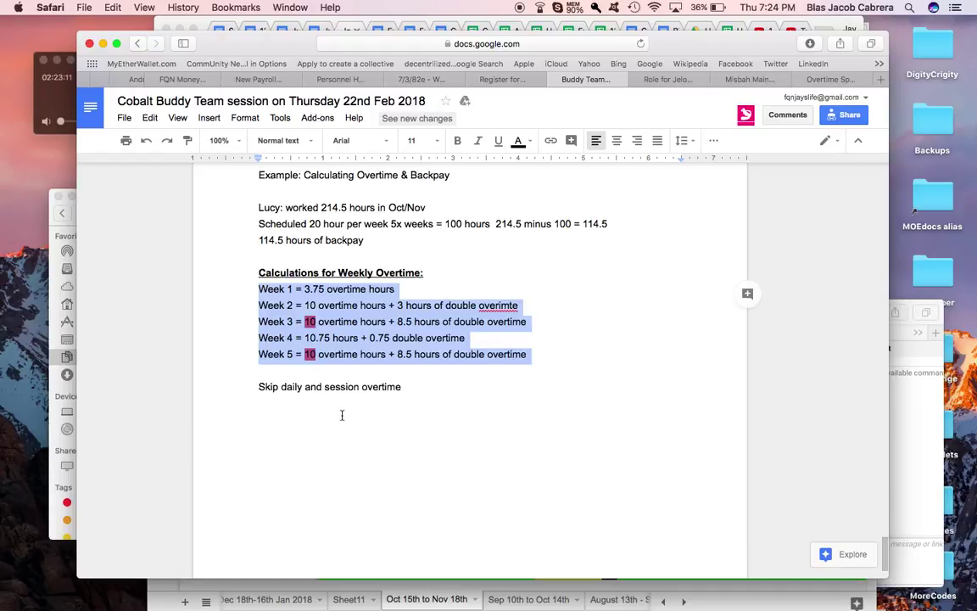
{"action": "left_click", "coordinate": [341, 413]}
{"action": "type", "text": "Total"}
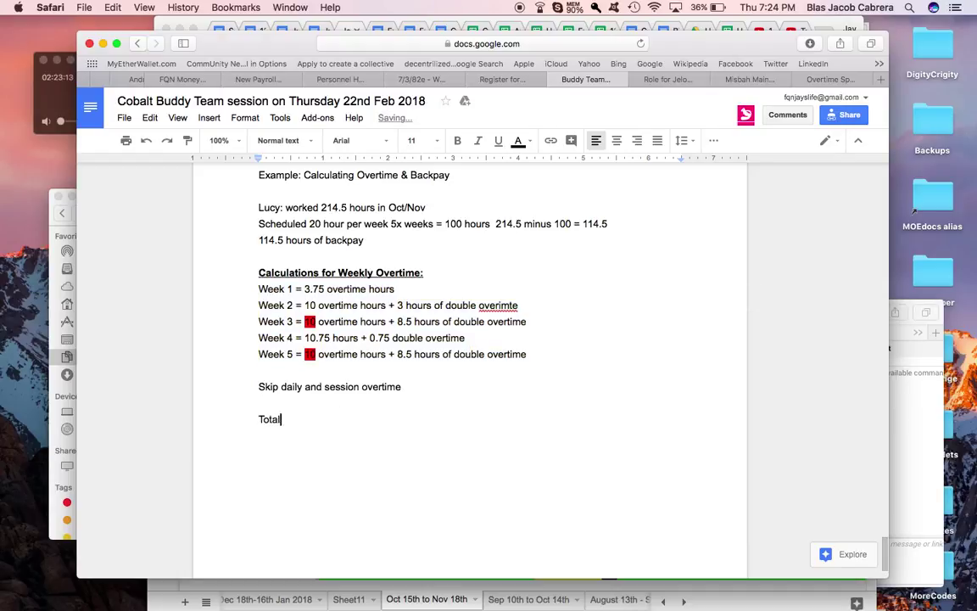
{"action": "type", "text": " for Weekly overt"}
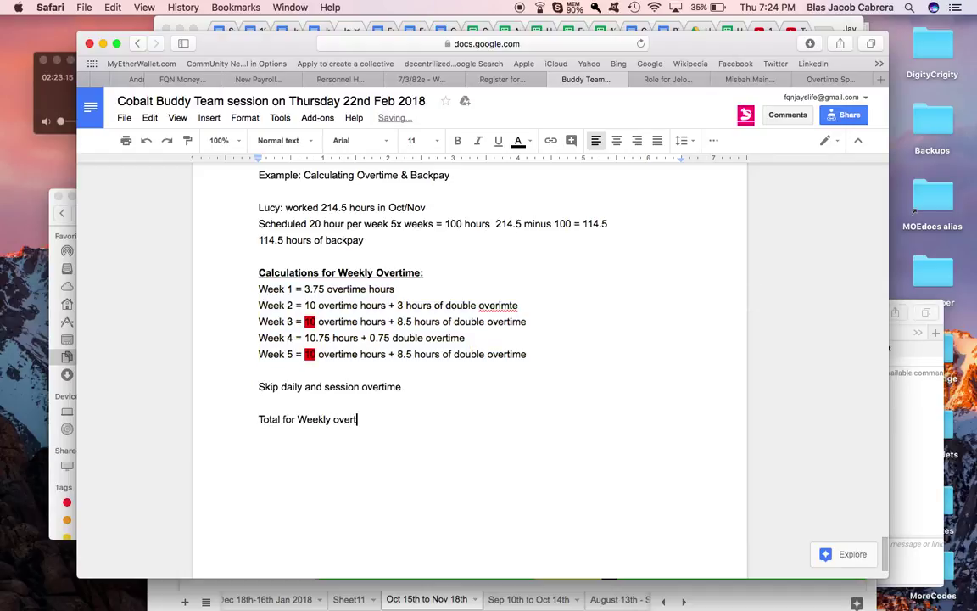
{"action": "type", "text": "ime = 64.5 hours"}
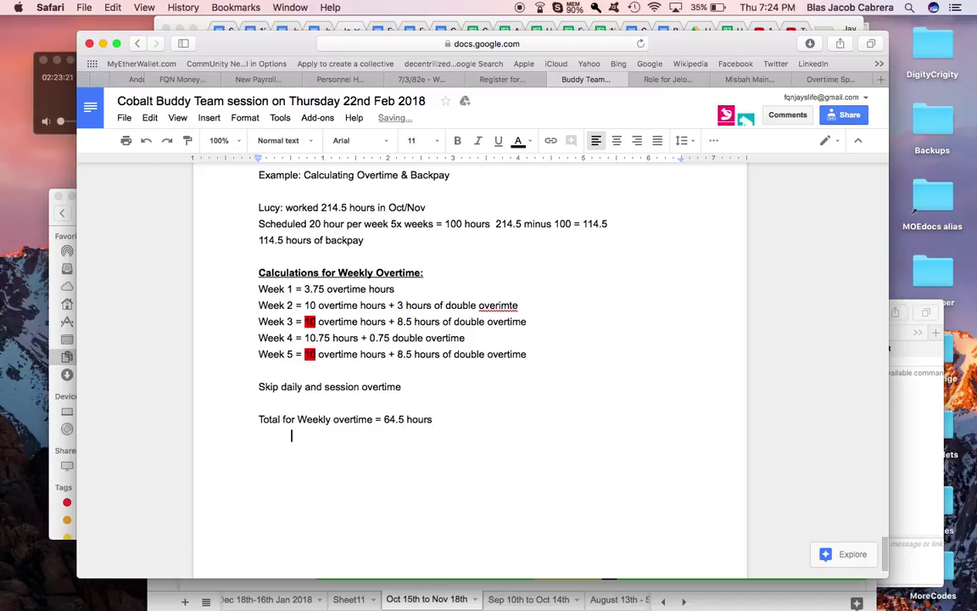
Add indented lines "43.75 Overimte hours" and "20.75 double Time hours" under the weekly overtime total, taking the figures from the Overtime Spreadsheet
{"action": "left_click", "coordinate": [827, 79]}
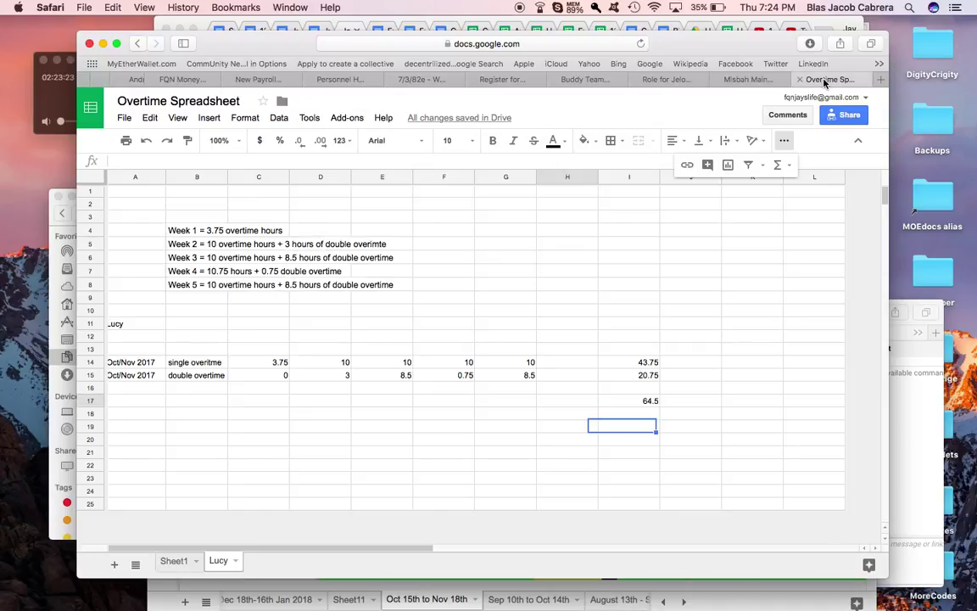
{"action": "left_click", "coordinate": [580, 80]}
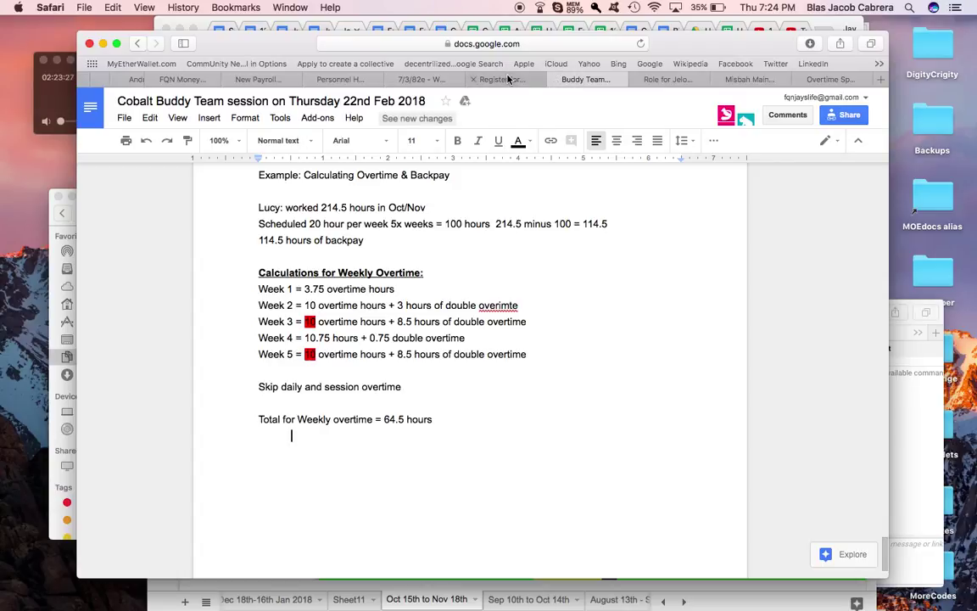
{"action": "type", "text": "43.75 "}
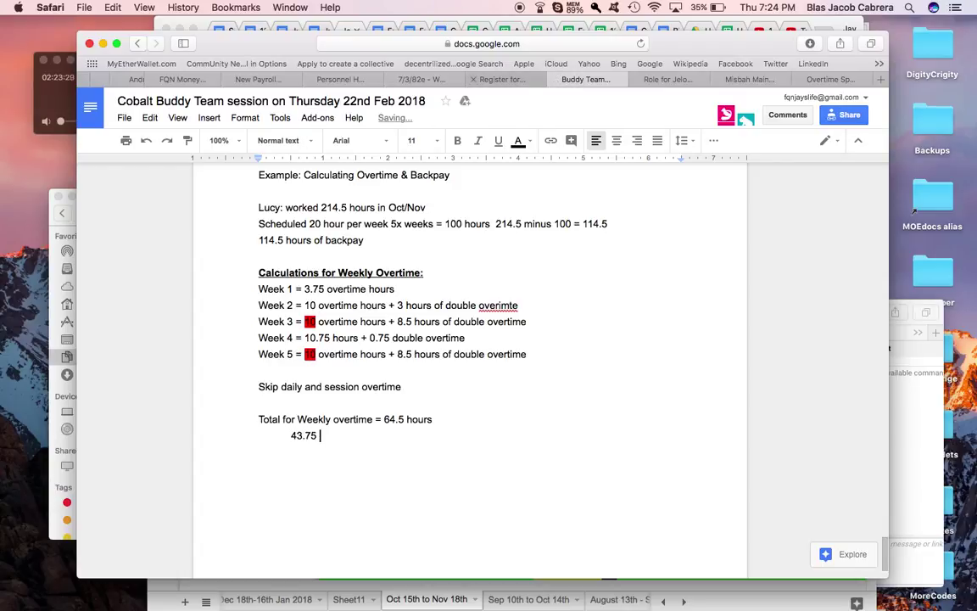
{"action": "type", "text": "Overimte hours"}
{"action": "key", "text": "Return"}
{"action": "type", "text": "20."}
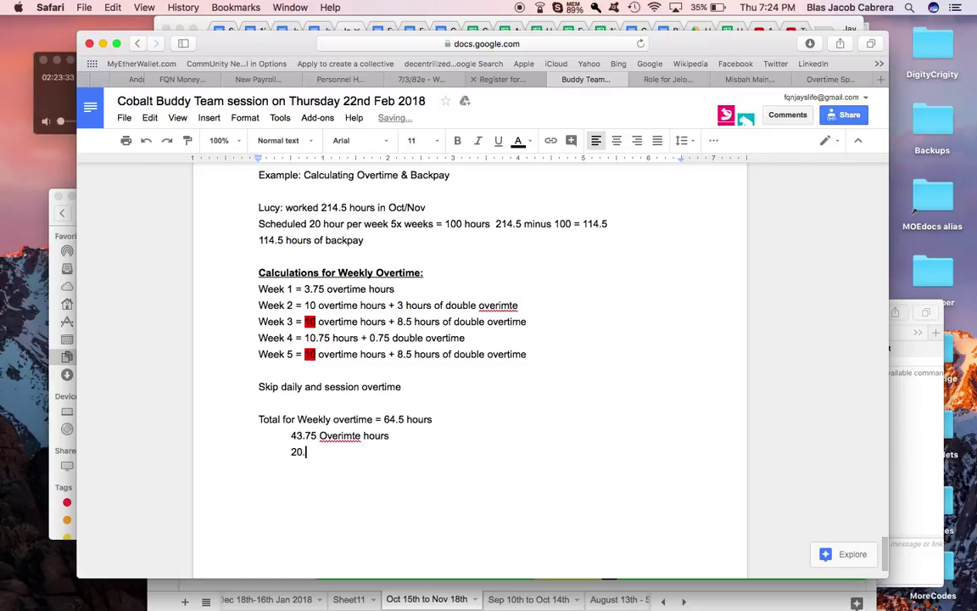
{"action": "left_click", "coordinate": [827, 79]}
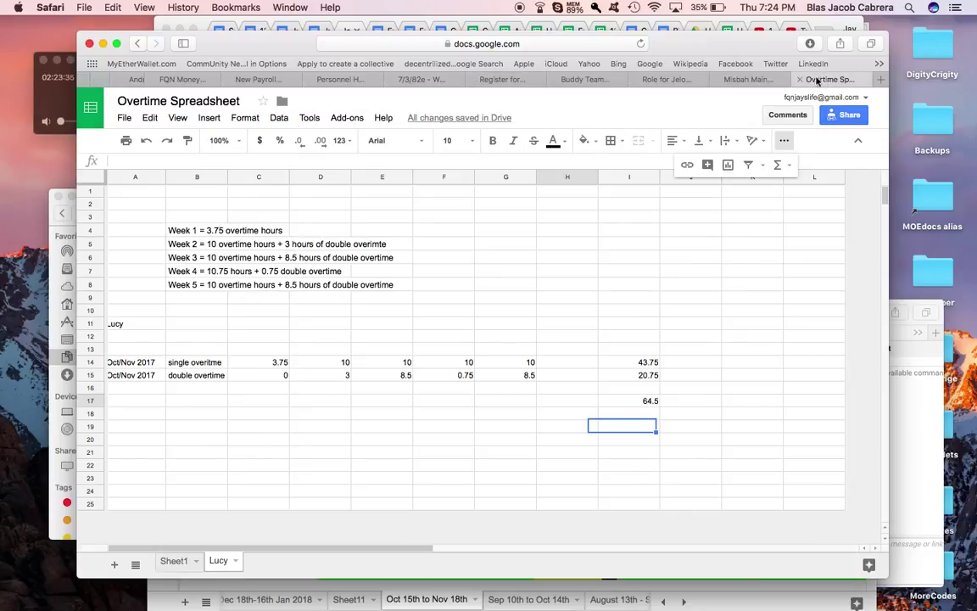
{"action": "left_click", "coordinate": [588, 74]}
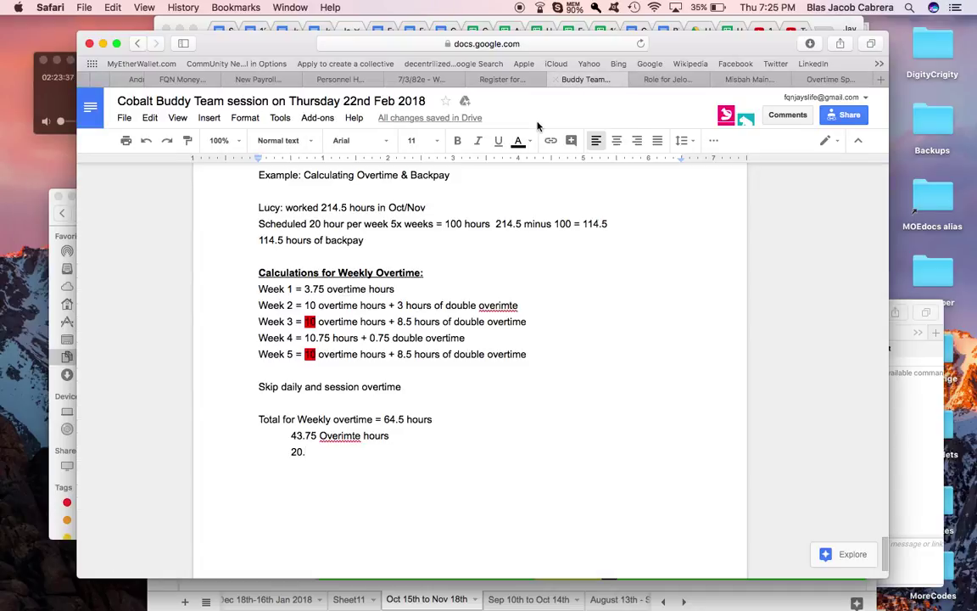
{"action": "type", "text": "75 double "}
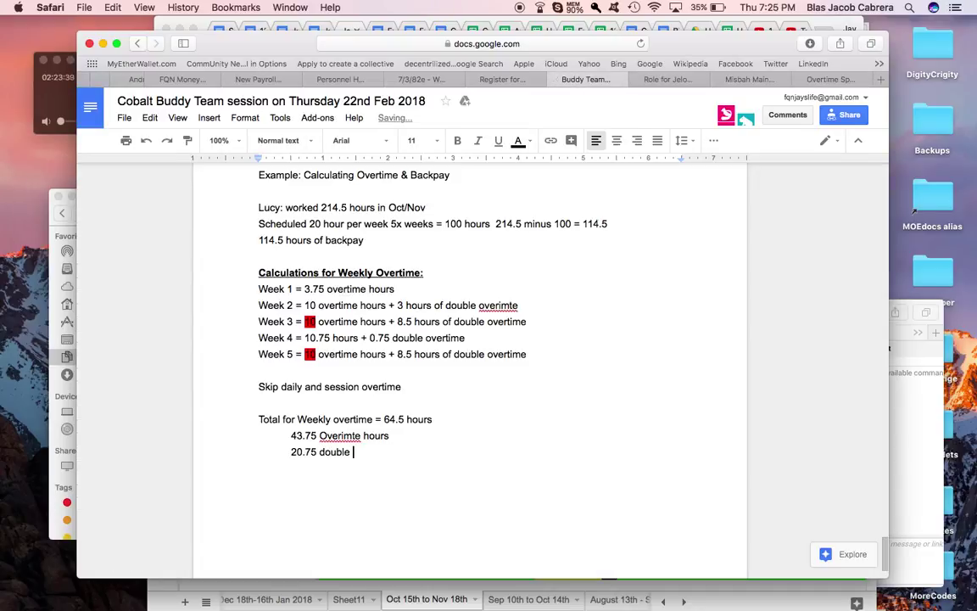
{"action": "type", "text": "Time hours"}
Add a dashed separator below the breakdown, followed by the line "Calculate the Equity Valuae of the Backpay:"
{"action": "key", "text": "Return"}
{"action": "type", "text": "-------"}
{"action": "key", "text": "Return"}
{"action": "key", "text": "Return"}
{"action": "type", "text": "Calculate the Eq"}
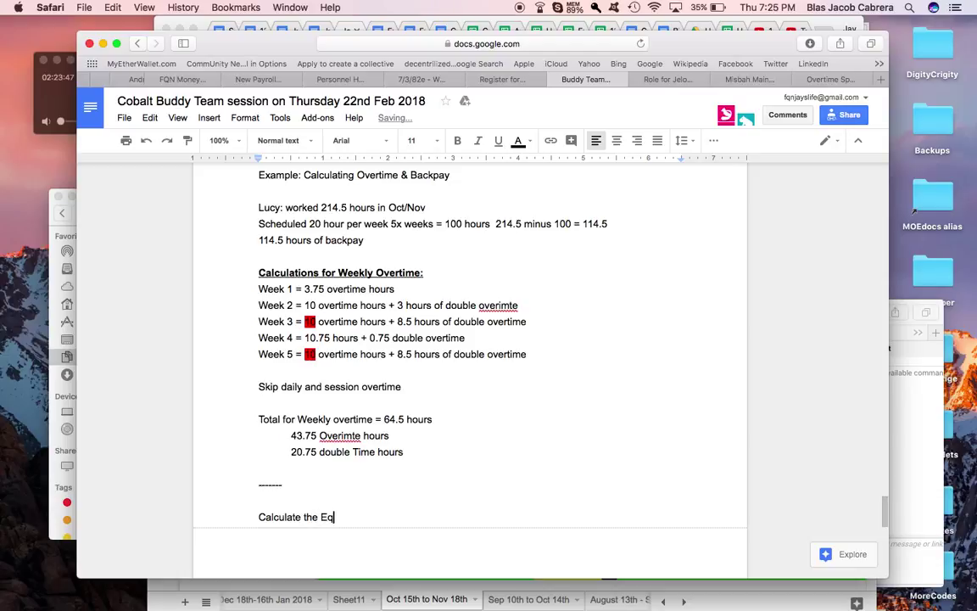
{"action": "type", "text": "uity Valuae of the Backpay:"}
{"action": "key", "text": "Return"}
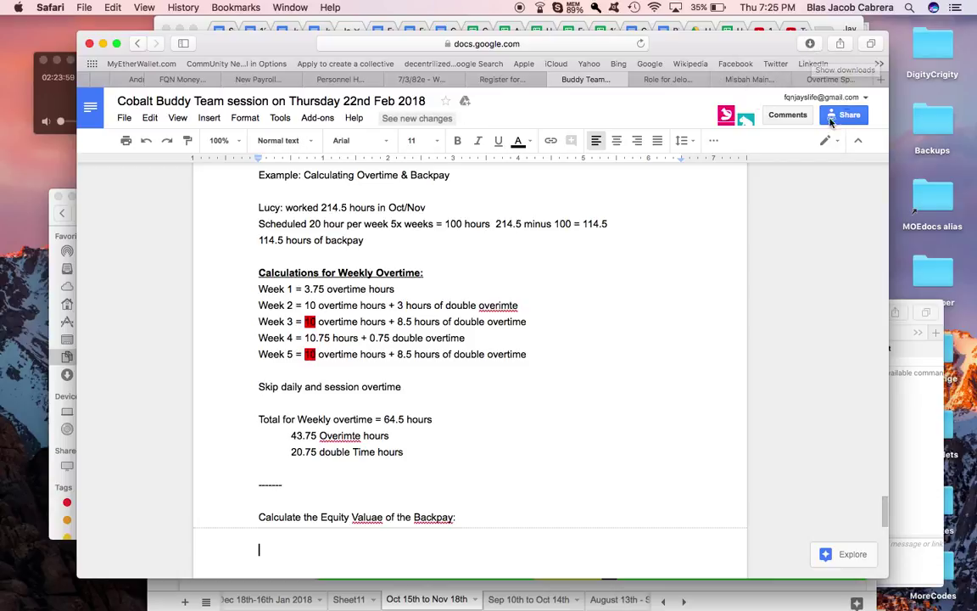
Correct "Valuae" to "Value" in the equity line and start a new line below it
{"action": "right_click", "coordinate": [366, 516]}
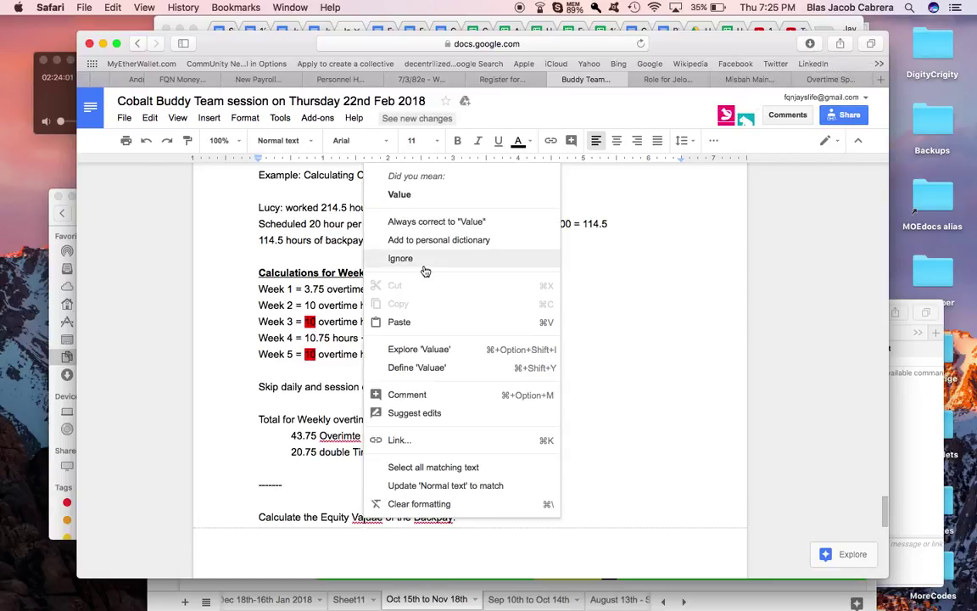
{"action": "left_click", "coordinate": [444, 195]}
{"action": "left_click", "coordinate": [449, 516]}
{"action": "key", "text": "Return"}
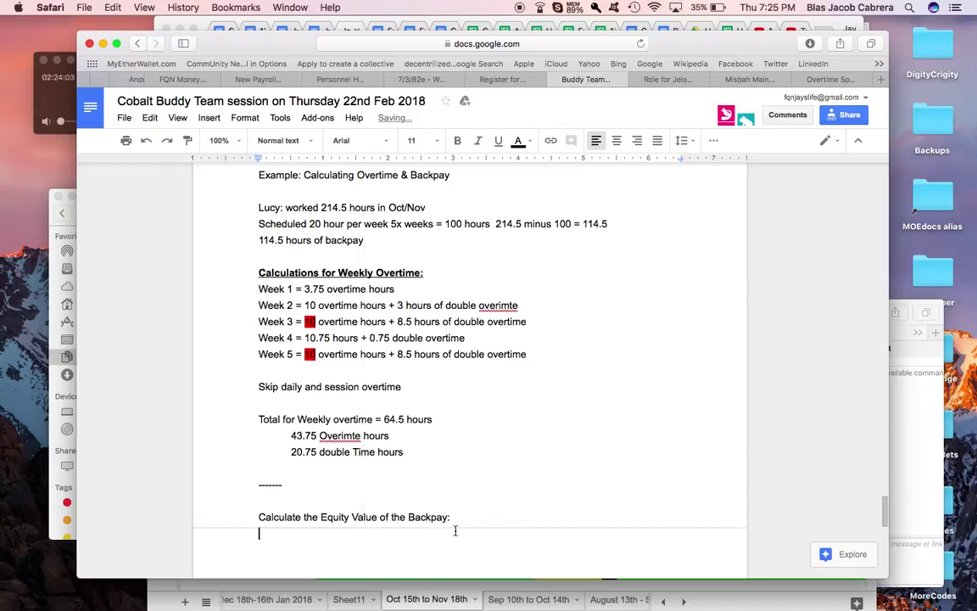
Switch to Firefox and look up the employee's hourly backpay rate in H8 of the Personnel Hours Tracking & Pay SpreadSheet
{"action": "left_click", "coordinate": [825, 79]}
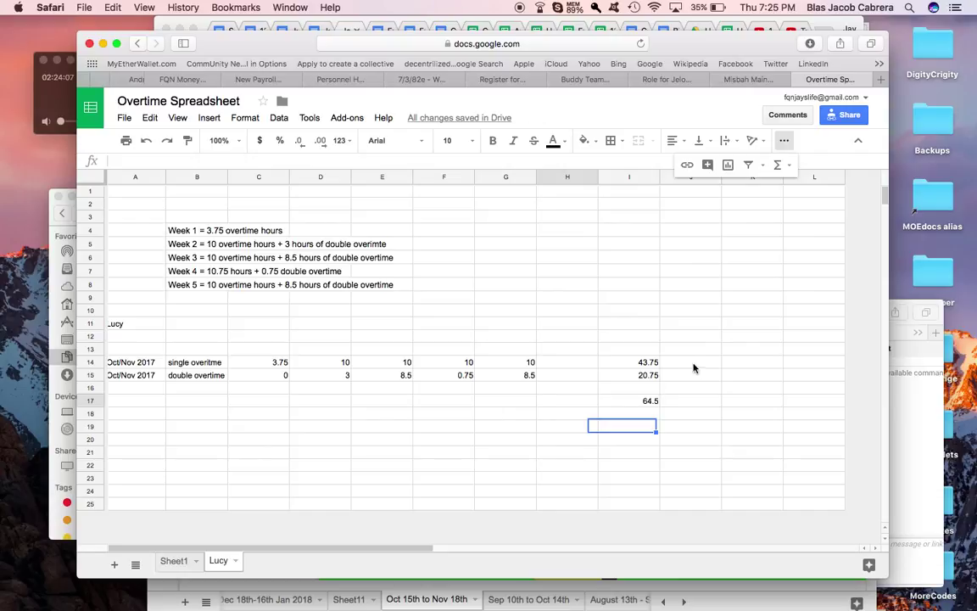
{"action": "mouse_move", "coordinate": [436, 596]}
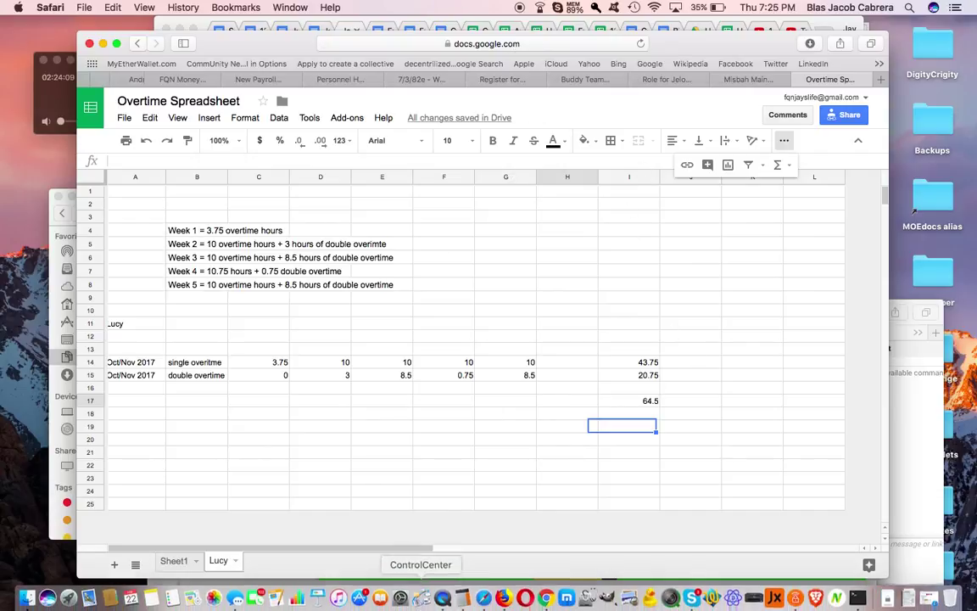
{"action": "left_click", "coordinate": [502, 596]}
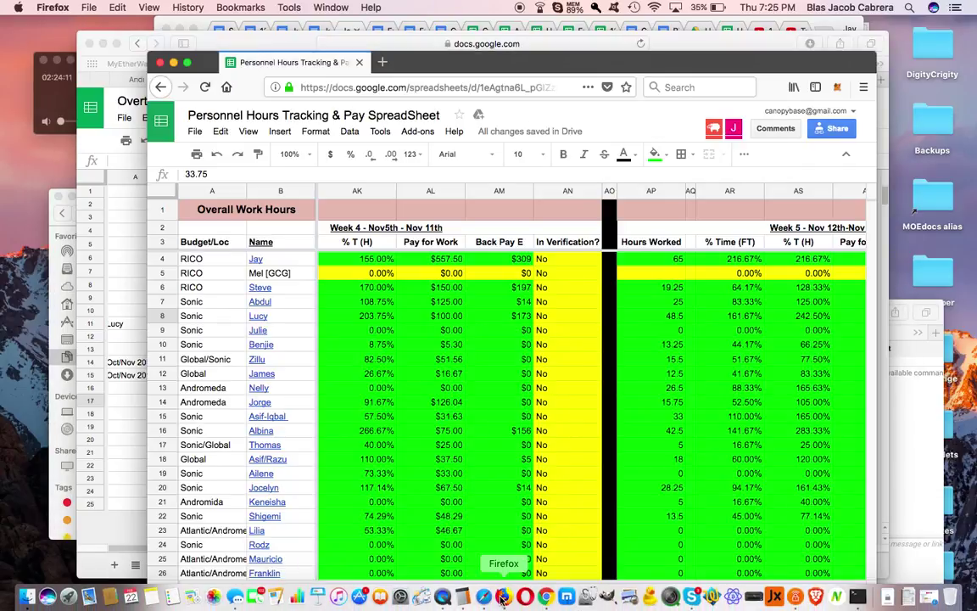
{"action": "scroll", "coordinate": [480, 369], "scroll_direction": "left", "scroll_amount": 15}
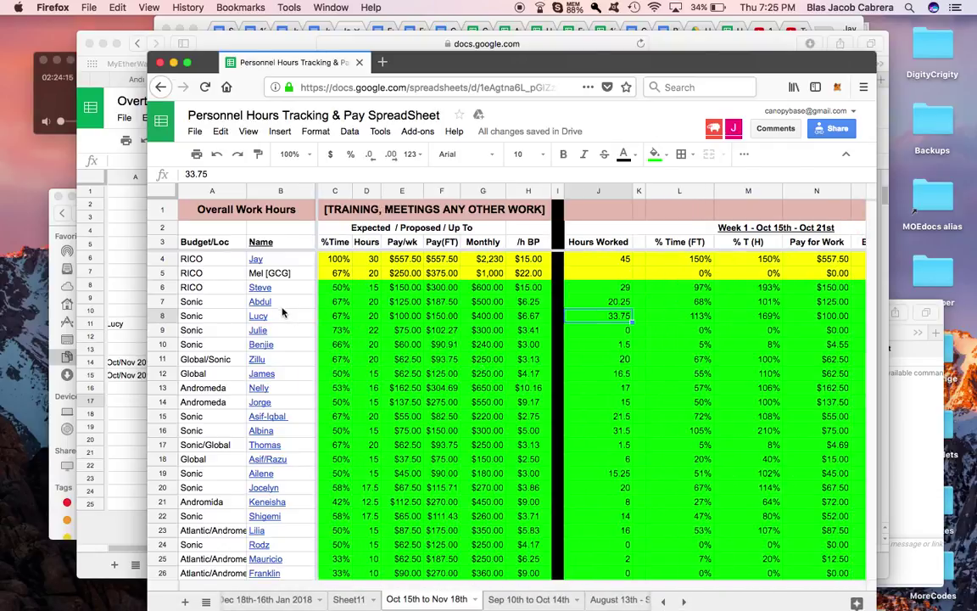
{"action": "left_click", "coordinate": [524, 320]}
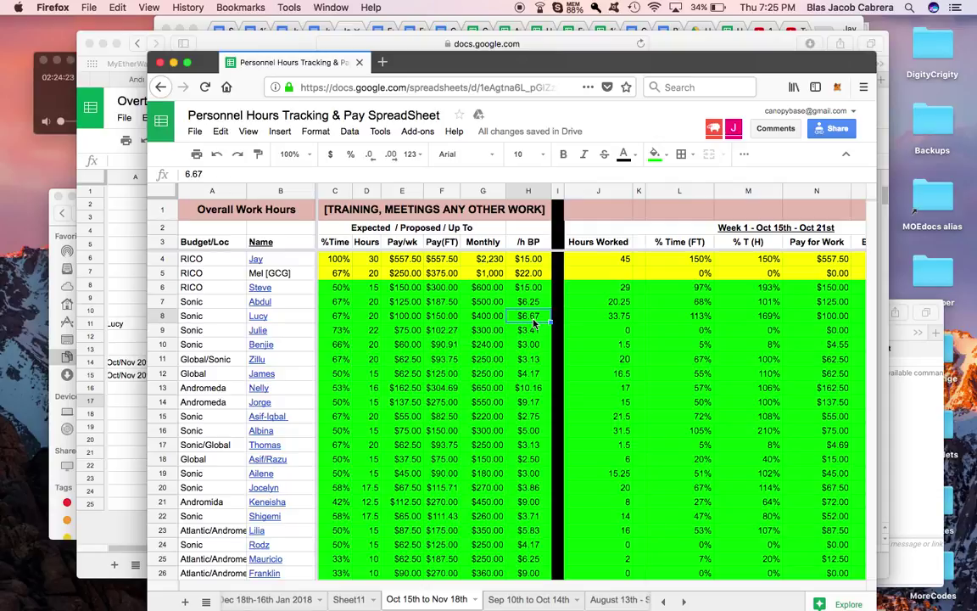
Switch to the Overtime Spreadsheet in Safari, reload it, and enter the hourly rate 6.67 in J14 as currency
{"action": "left_click", "coordinate": [125, 347]}
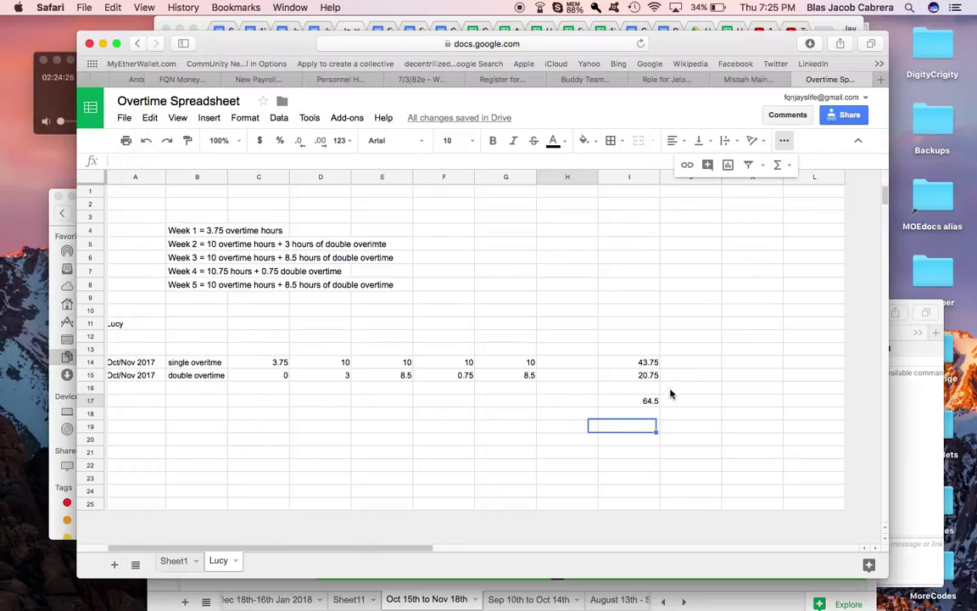
{"action": "left_click", "coordinate": [737, 371]}
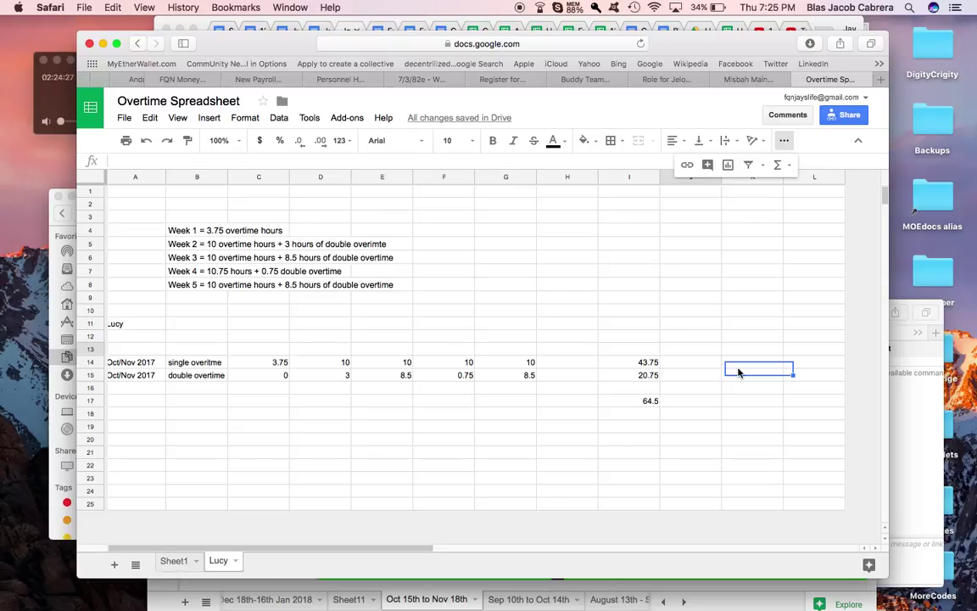
{"action": "left_click", "coordinate": [639, 43]}
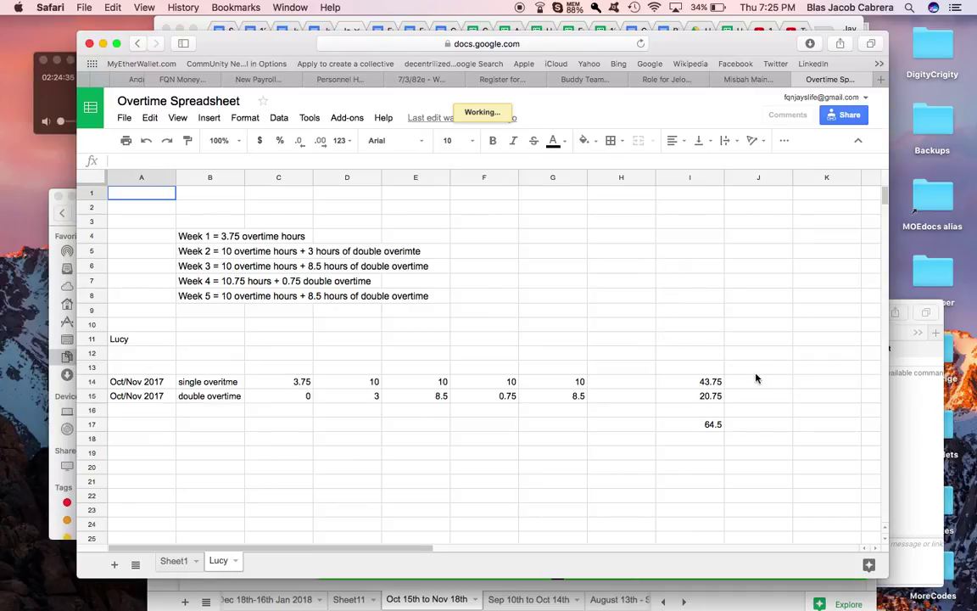
{"action": "left_click", "coordinate": [757, 380]}
{"action": "type", "text": "6.67"}
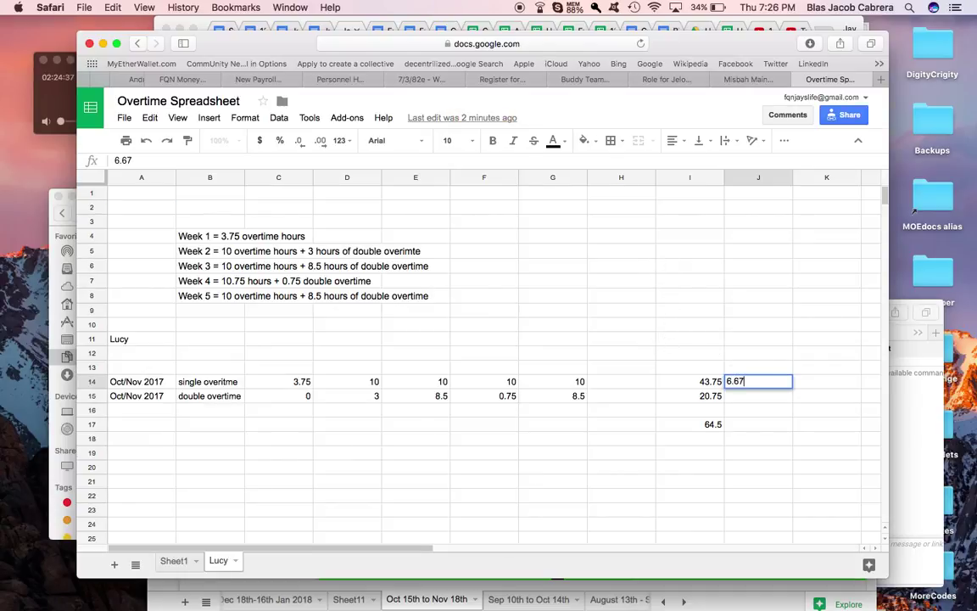
{"action": "left_click", "coordinate": [759, 413]}
{"action": "left_click", "coordinate": [763, 383]}
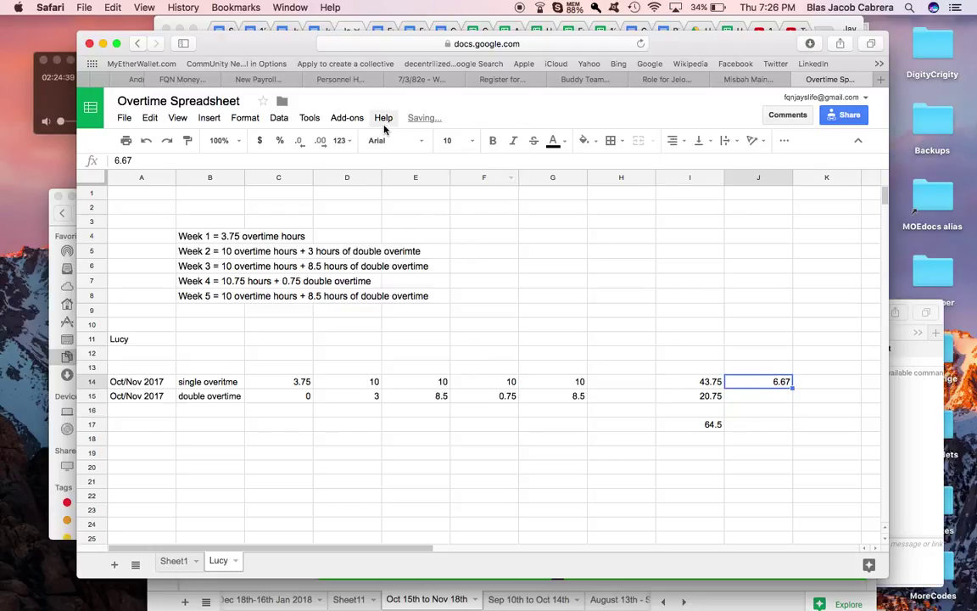
{"action": "left_click", "coordinate": [260, 141]}
Calculate the single overtime pay in K14 with the formula =J14*1.5*I14
{"action": "left_click", "coordinate": [814, 382]}
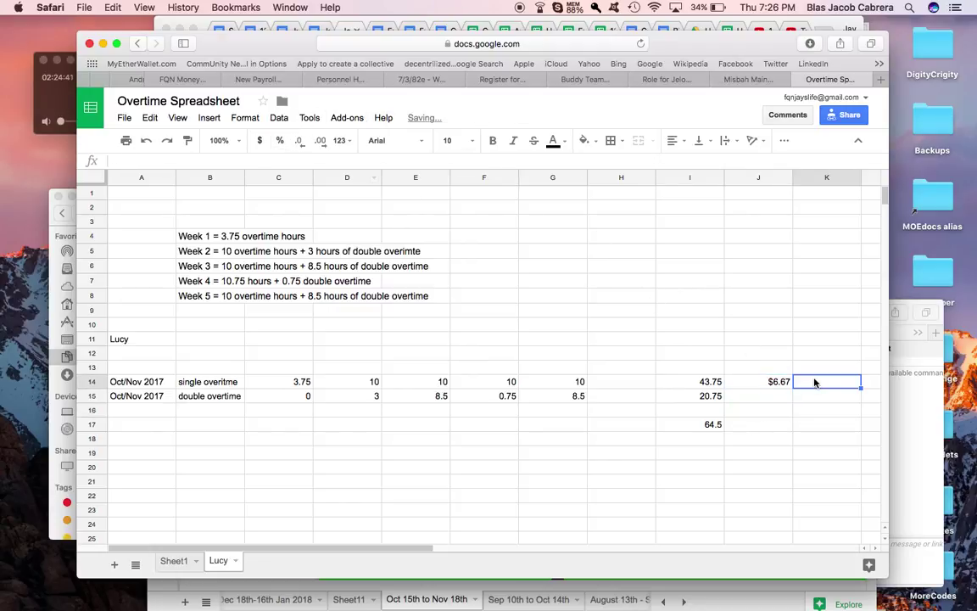
{"action": "type", "text": "="}
{"action": "left_click", "coordinate": [763, 383]}
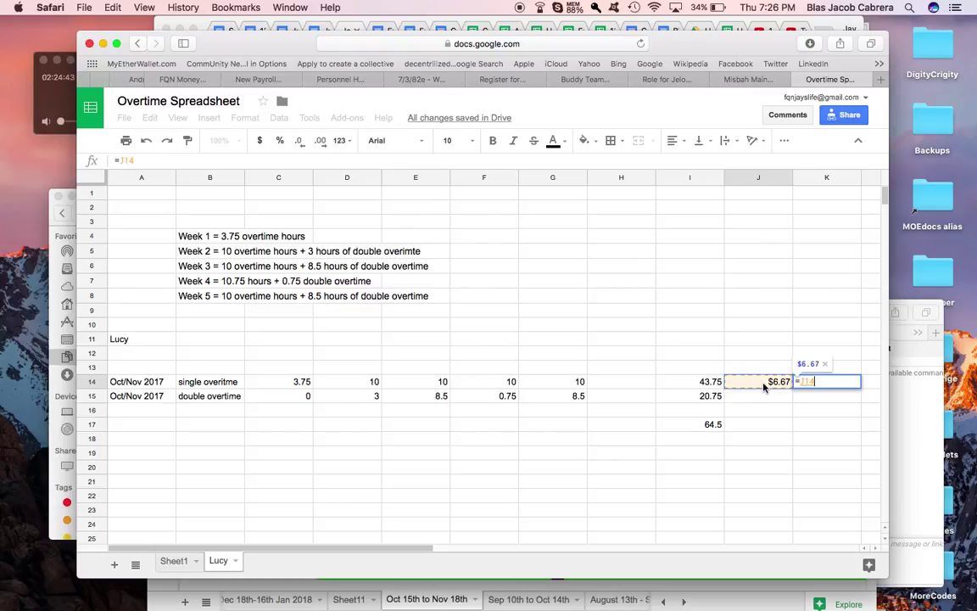
{"action": "type", "text": "*1.5"}
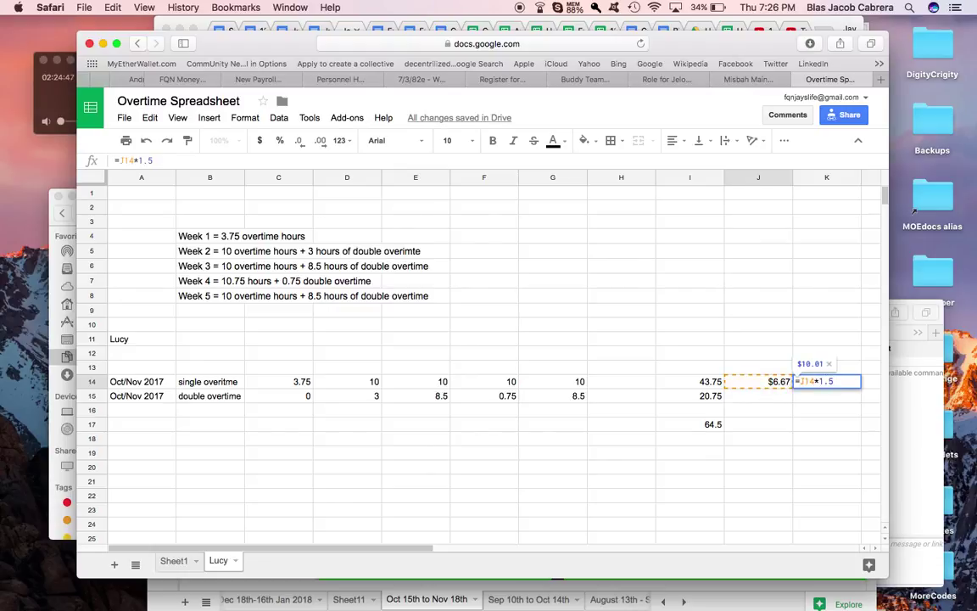
{"action": "type", "text": "*"}
{"action": "left_click", "coordinate": [703, 382]}
{"action": "key", "text": "Return"}
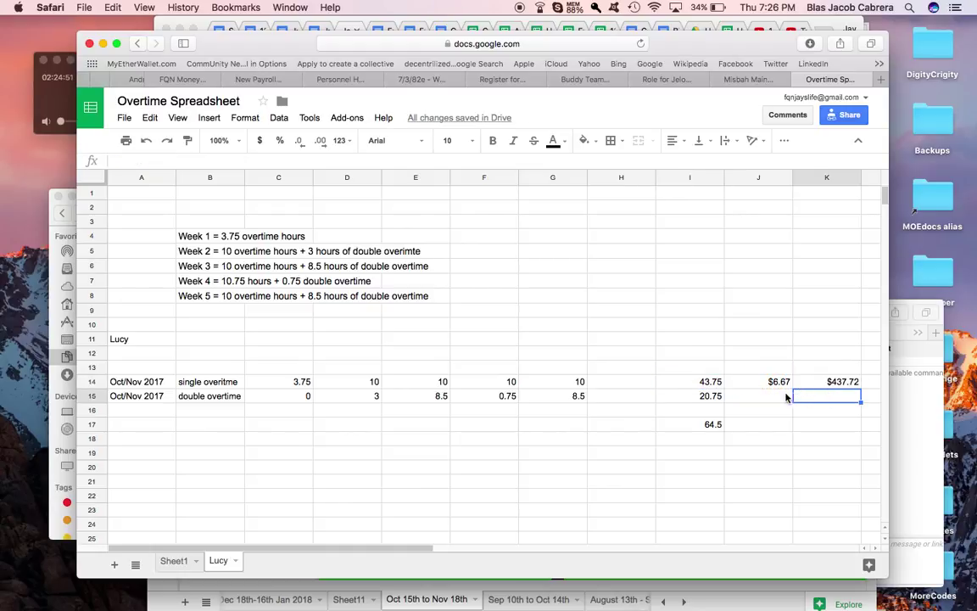
Copy the hourly rate from J14 to J15 and calculate the double overtime pay in K15 with =J15*2*I15
{"action": "left_click", "coordinate": [780, 383]}
{"action": "key", "text": "super+c"}
{"action": "left_click", "coordinate": [780, 396]}
{"action": "key", "text": "super+v"}
{"action": "left_click", "coordinate": [817, 401]}
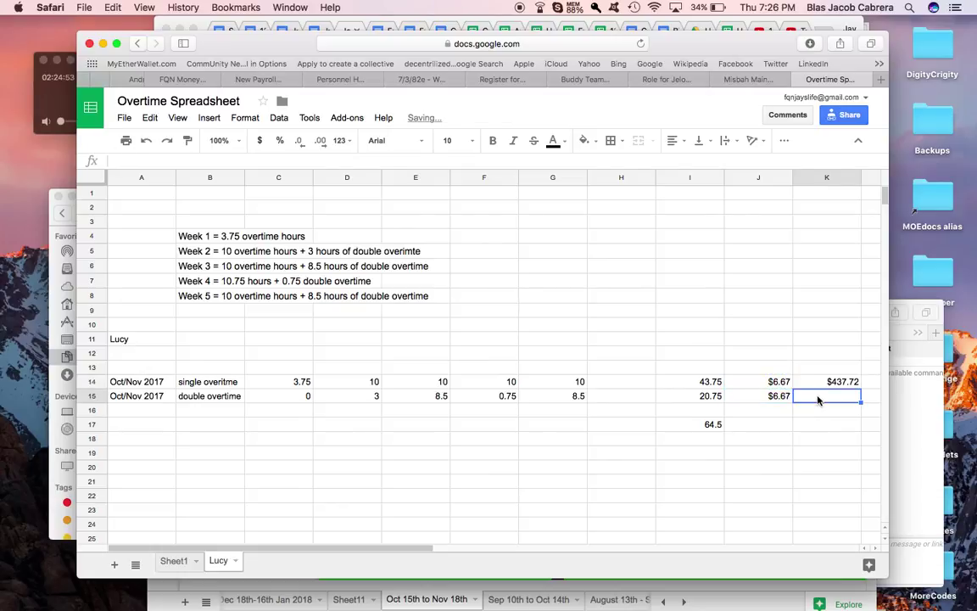
{"action": "type", "text": "=J15*2*"}
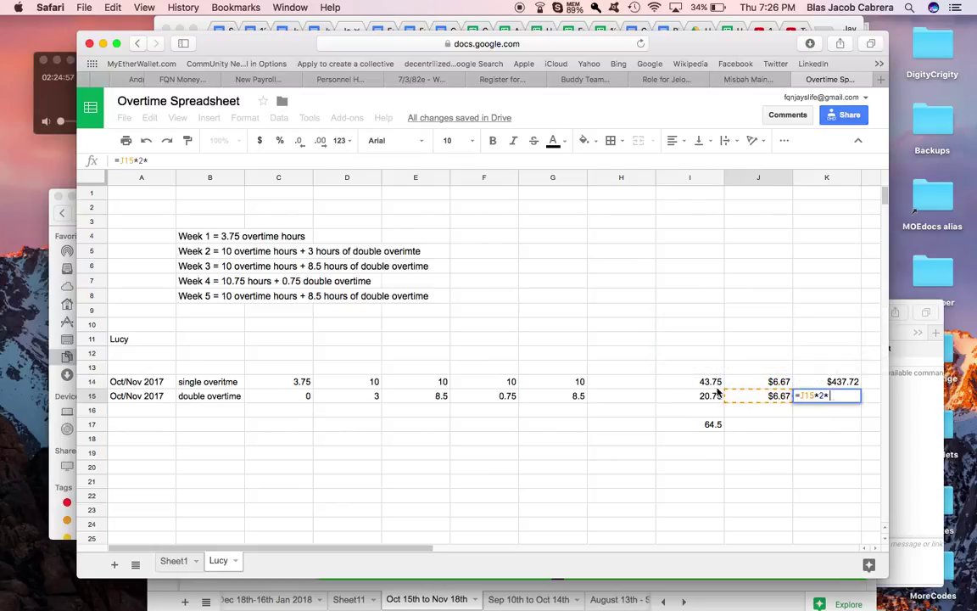
{"action": "left_click", "coordinate": [704, 395]}
{"action": "key", "text": "Return"}
Total the single and double overtime pay in K17 with a SUM of K14:K15
{"action": "left_click", "coordinate": [827, 424]}
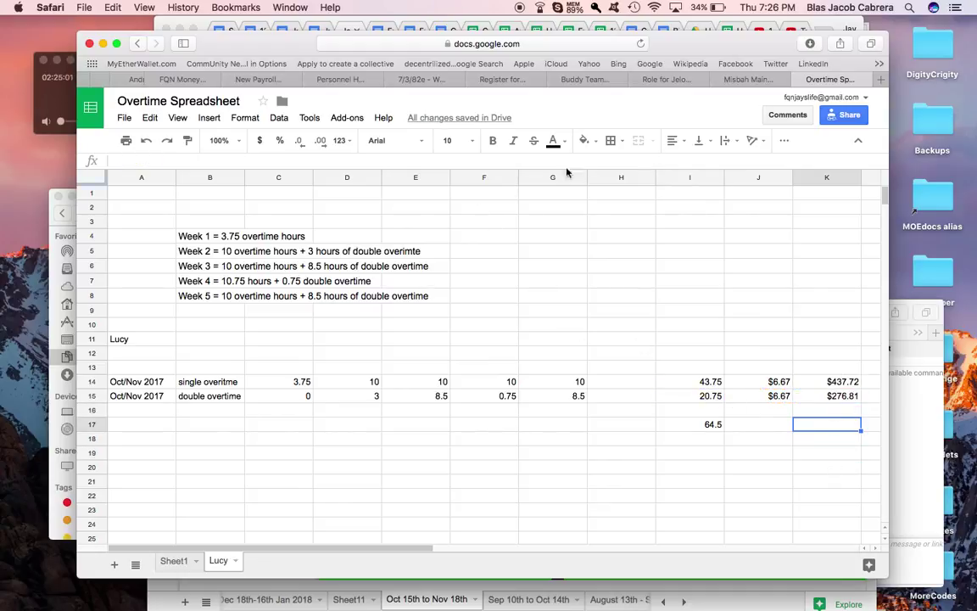
{"action": "left_click", "coordinate": [781, 150]}
{"action": "left_click", "coordinate": [777, 163]}
{"action": "left_click", "coordinate": [783, 187]}
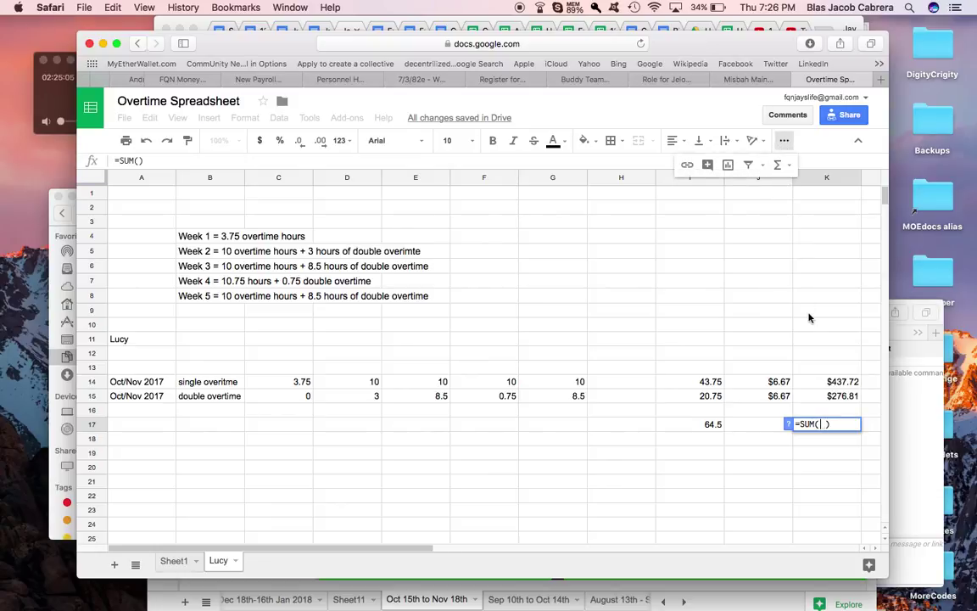
{"action": "left_click", "coordinate": [819, 386]}
{"action": "left_click_drag", "start_coordinate": [819, 391], "coordinate": [822, 397]}
{"action": "key", "text": "Return"}
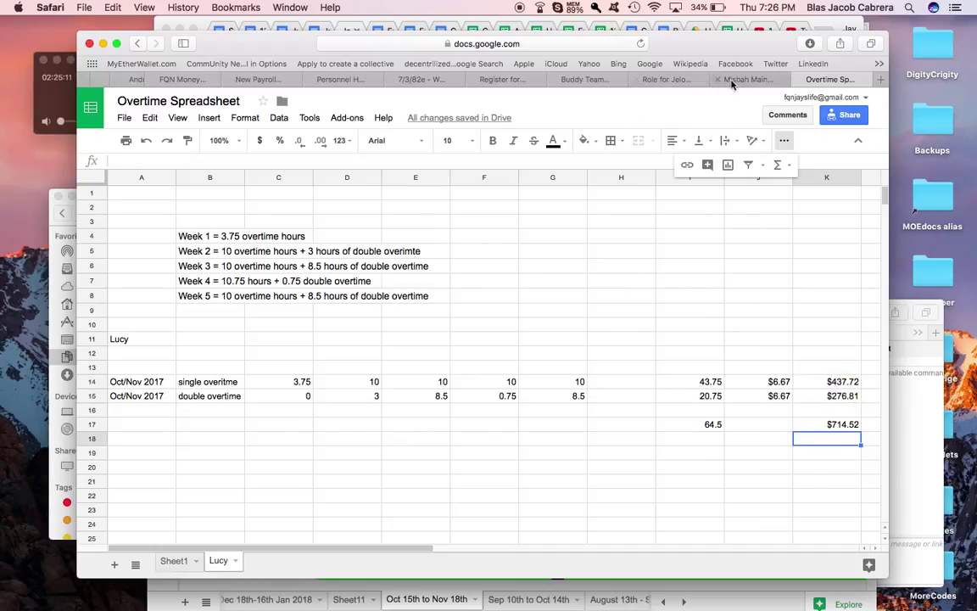
In the Cobalt Buddy Team session document, add the line "$714.52 Overtime Backpay" under the equity value heading and start a new paragraph
{"action": "left_click", "coordinate": [584, 79]}
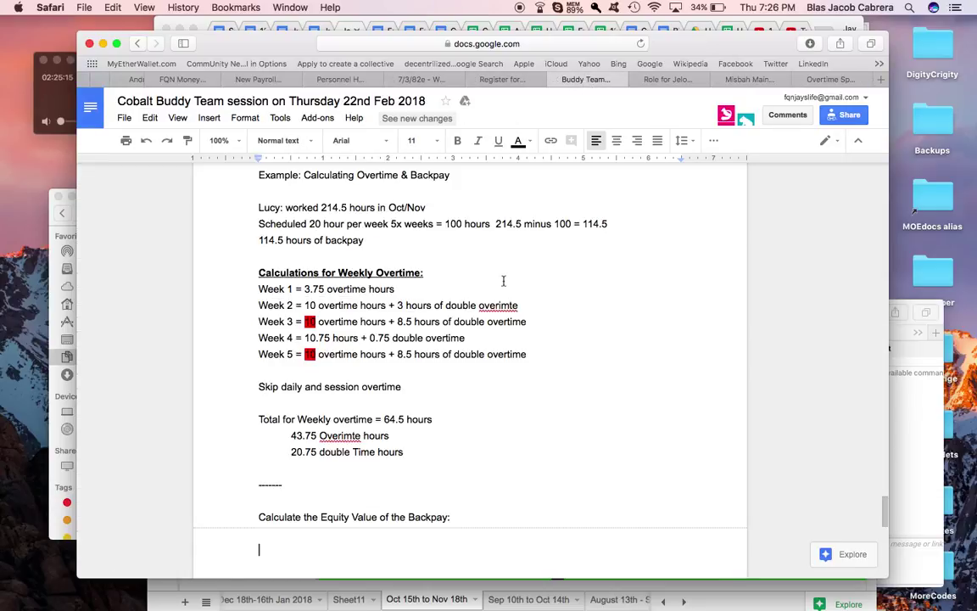
{"action": "scroll", "coordinate": [322, 470], "scroll_direction": "down", "scroll_amount": 4}
{"action": "left_click", "coordinate": [308, 466]}
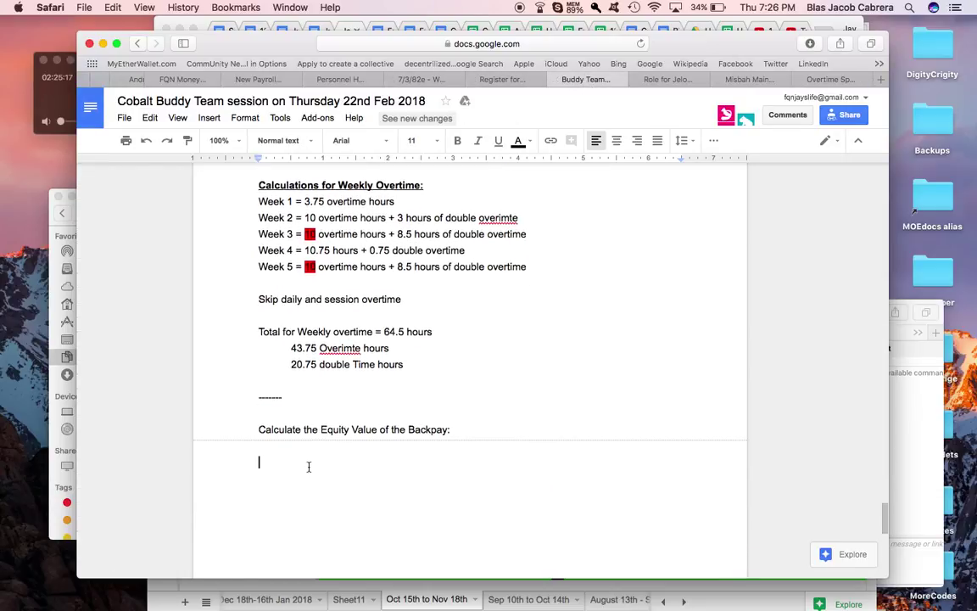
{"action": "type", "text": "714."}
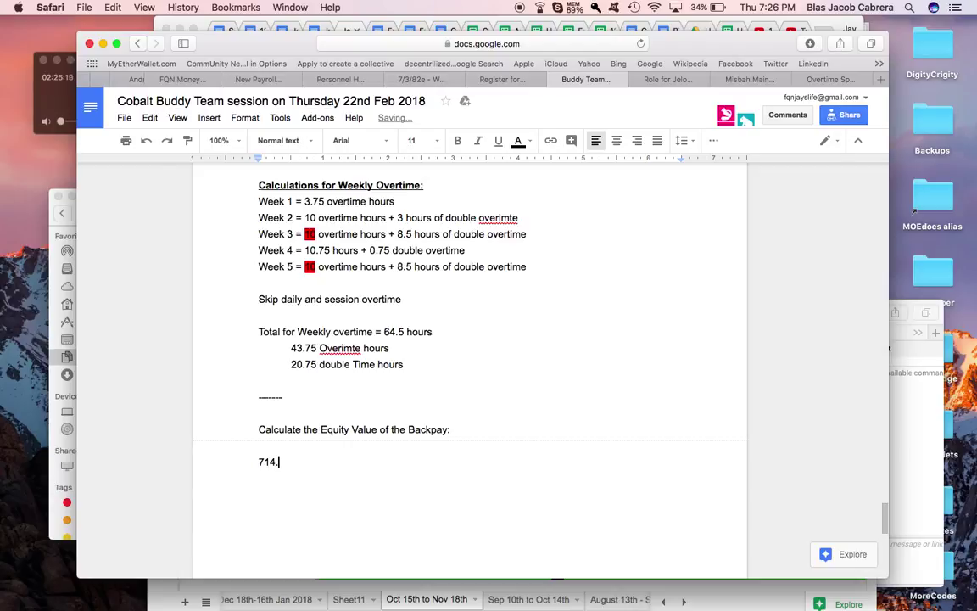
{"action": "type", "text": "52"}
{"action": "left_click", "coordinate": [258, 461]}
{"action": "type", "text": "$714.52  Overtime Backpay"}
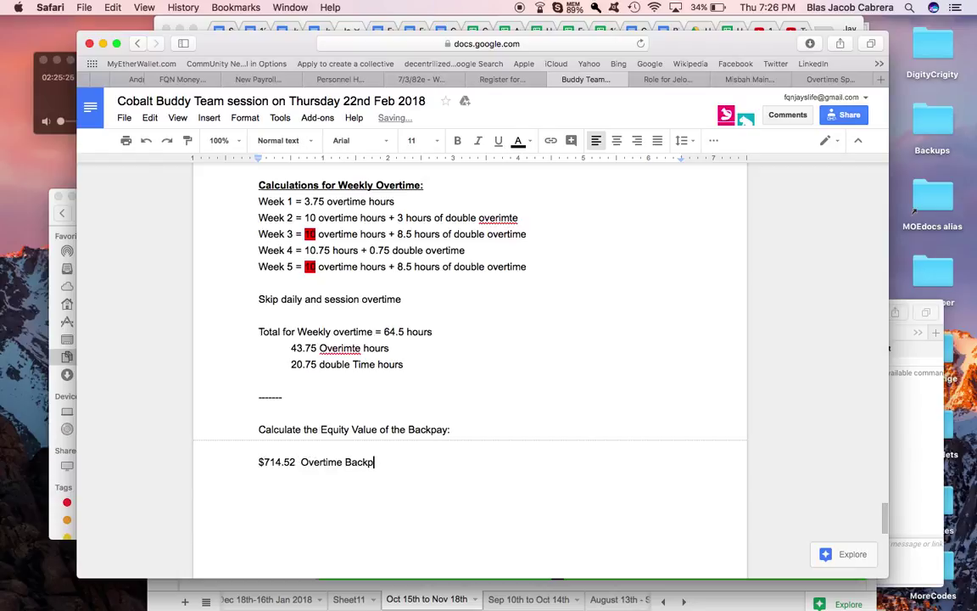
{"action": "key", "text": "Return"}
{"action": "key", "text": "Return"}
Return to the Overtime Spreadsheet and label J19 "Backpy +25%"
{"action": "left_click", "coordinate": [827, 79]}
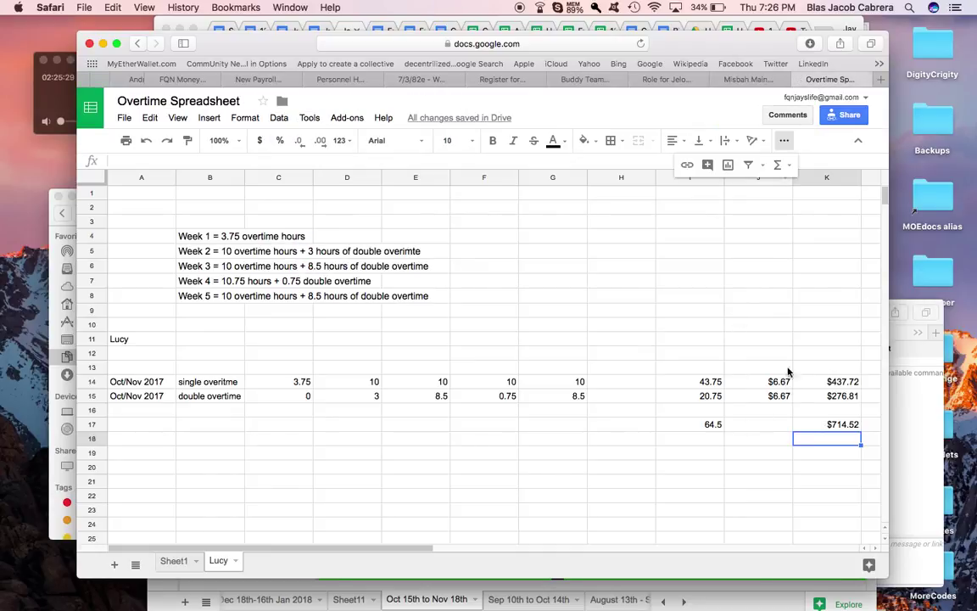
{"action": "left_click", "coordinate": [757, 452]}
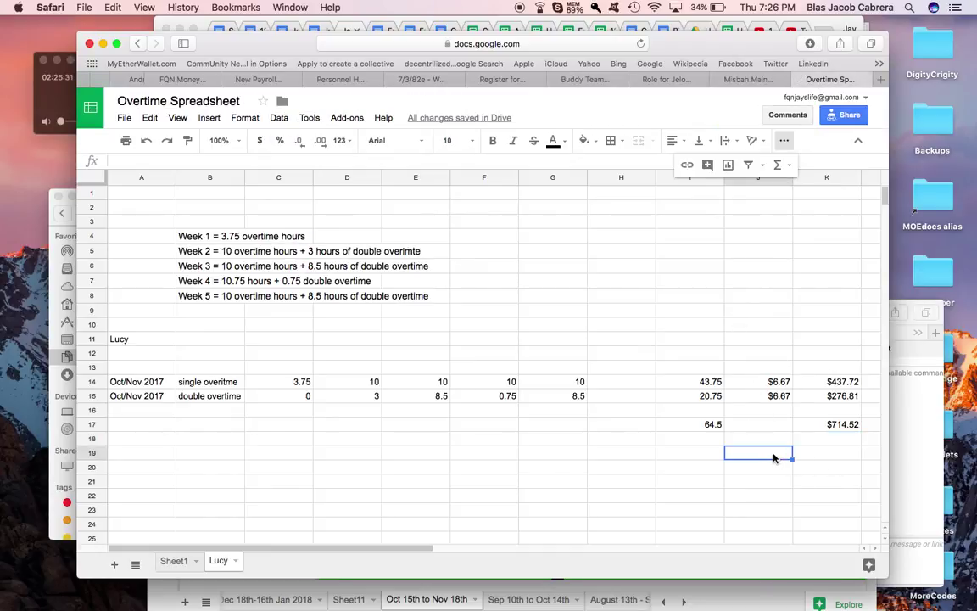
{"action": "type", "text": "Backpy 25%"}
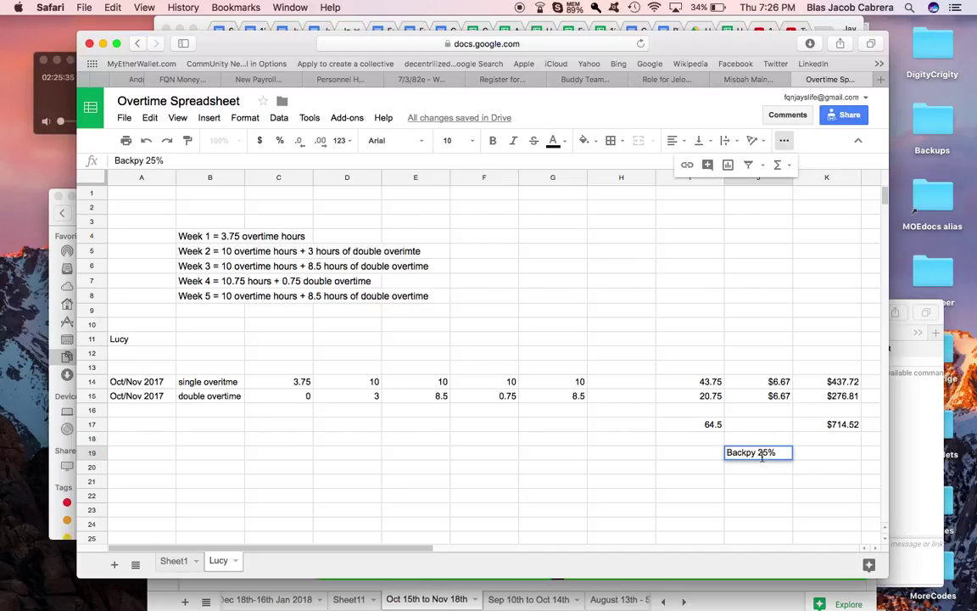
{"action": "left_click", "coordinate": [759, 452]}
{"action": "type", "text": "+"}
Calculate the overtime pay plus 25% in K19 with the formula =K17*1.25
{"action": "left_click", "coordinate": [834, 462]}
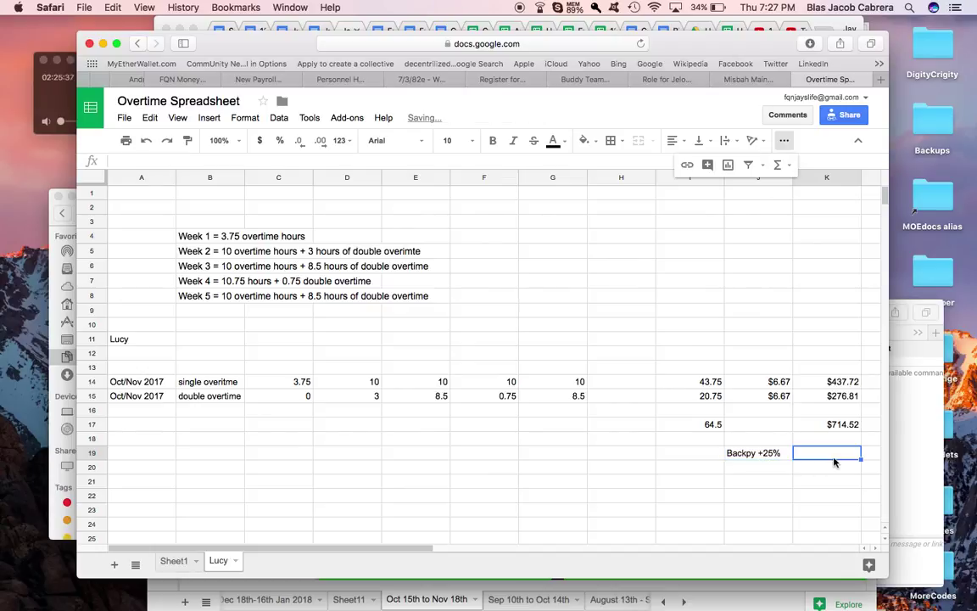
{"action": "type", "text": "="}
{"action": "left_click", "coordinate": [829, 426]}
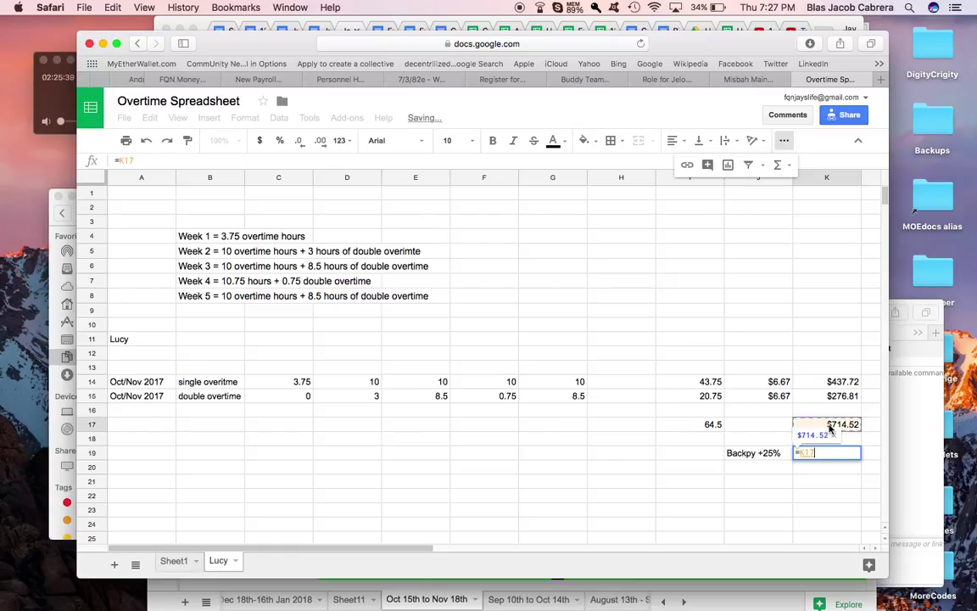
{"action": "type", "text": "*1.25"}
{"action": "key", "text": "Return"}
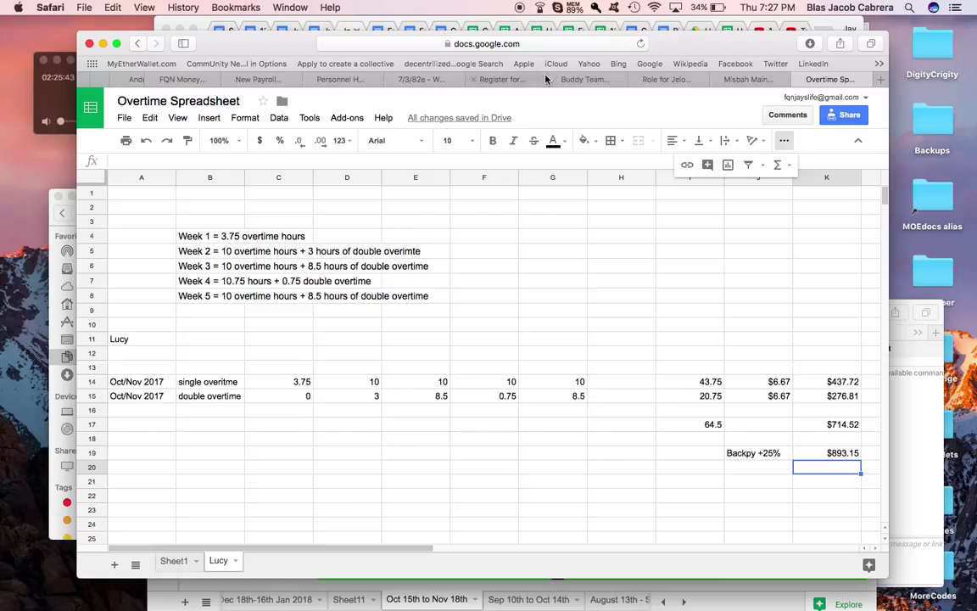
In the session document, add the indented line "+ 25% for backpay" below the $714.52 line and start a new paragraph
{"action": "left_click", "coordinate": [501, 80]}
{"action": "key", "text": "ctrl+Tab"}
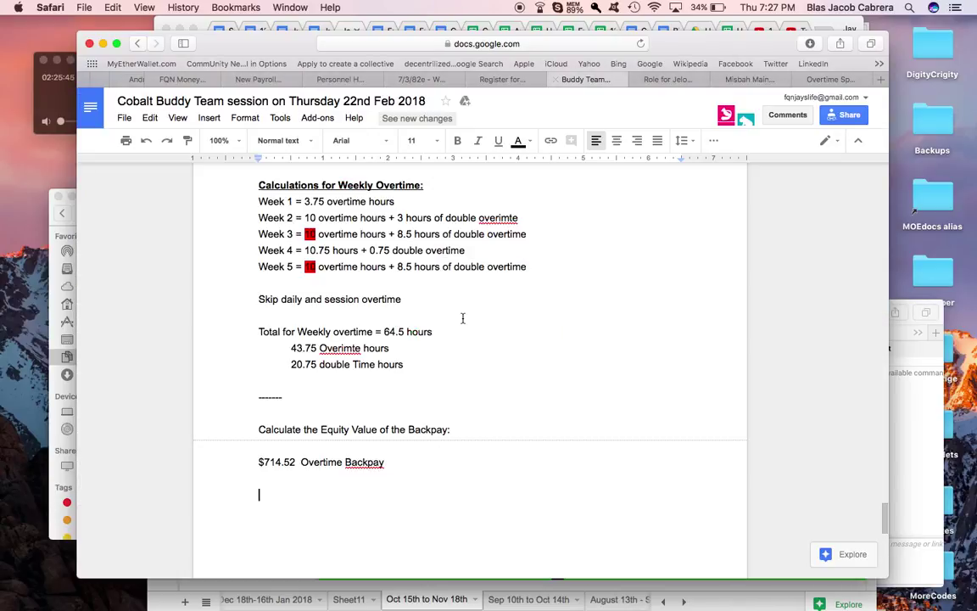
{"action": "key", "text": "Return"}
{"action": "key", "text": "Return"}
{"action": "type", "text": "+"}
{"action": "key", "text": "Tab"}
{"action": "type", "text": "25% for backpay"}
{"action": "key", "text": "Return"}
{"action": "key", "text": "Return"}
Add the line "$893.15 Total Backpay" below the 25% line, taking the amount from K19 of the Overtime Spreadsheet
{"action": "type", "text": "8"}
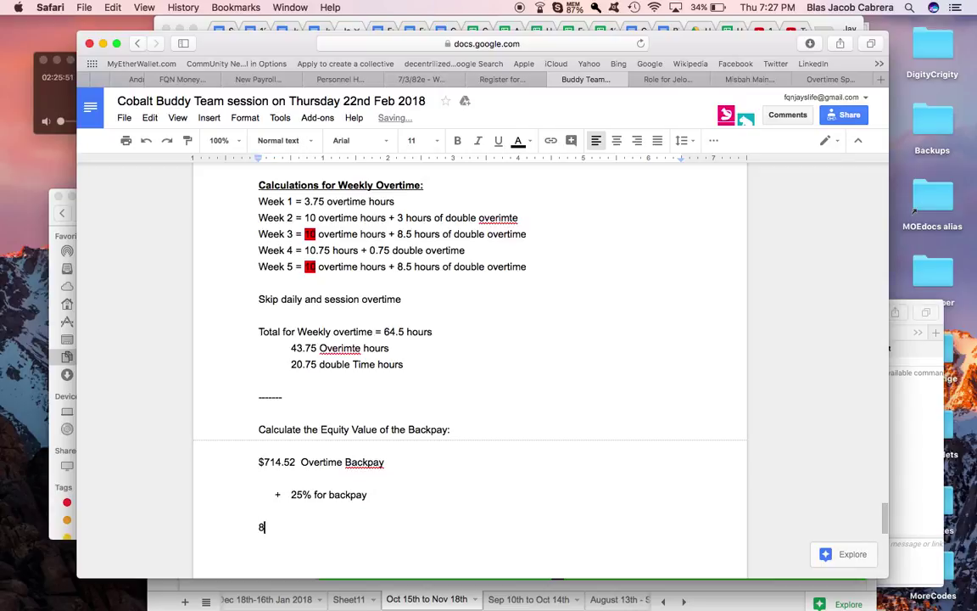
{"action": "left_click", "coordinate": [826, 79]}
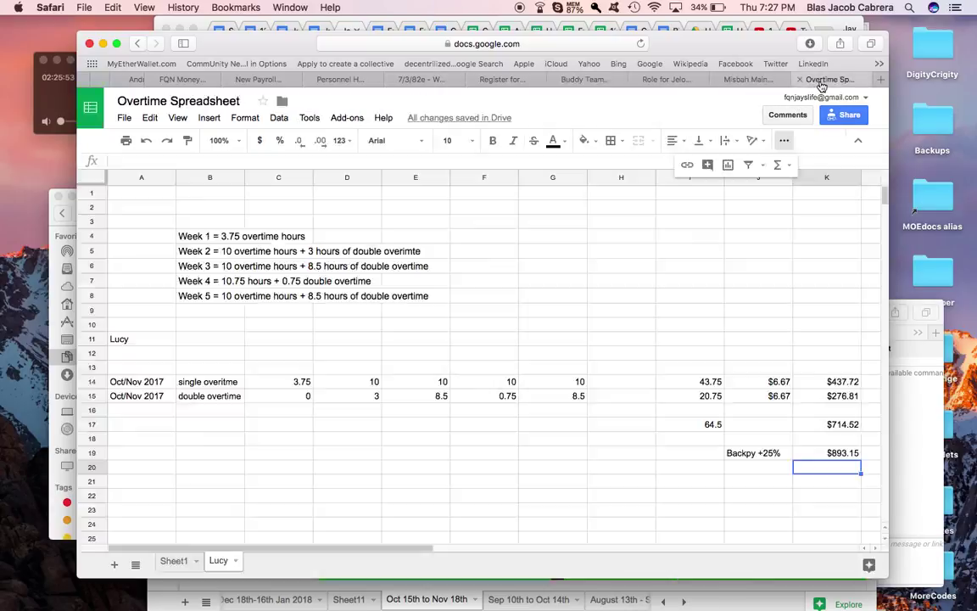
{"action": "left_click", "coordinate": [585, 78]}
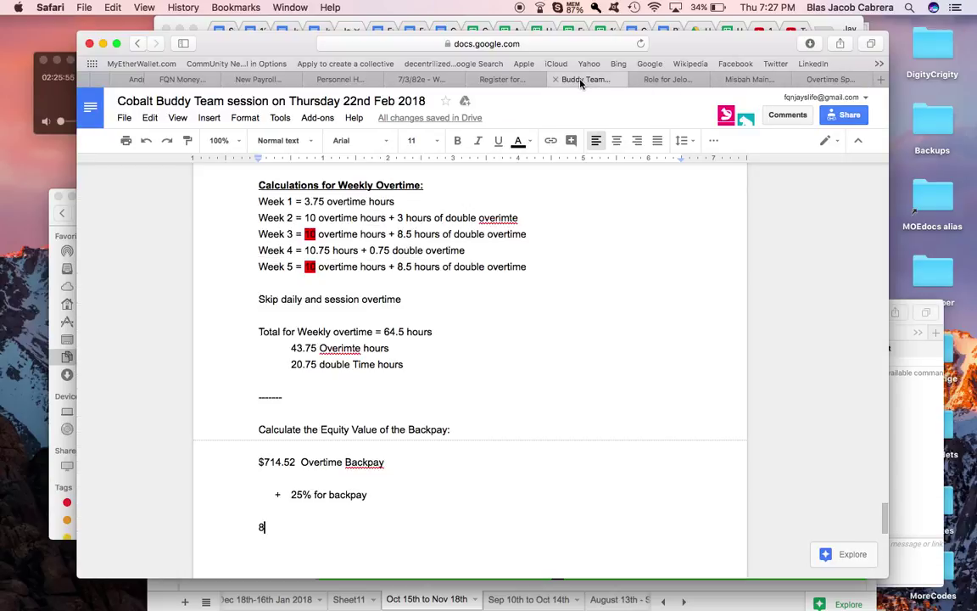
{"action": "type", "text": "93."}
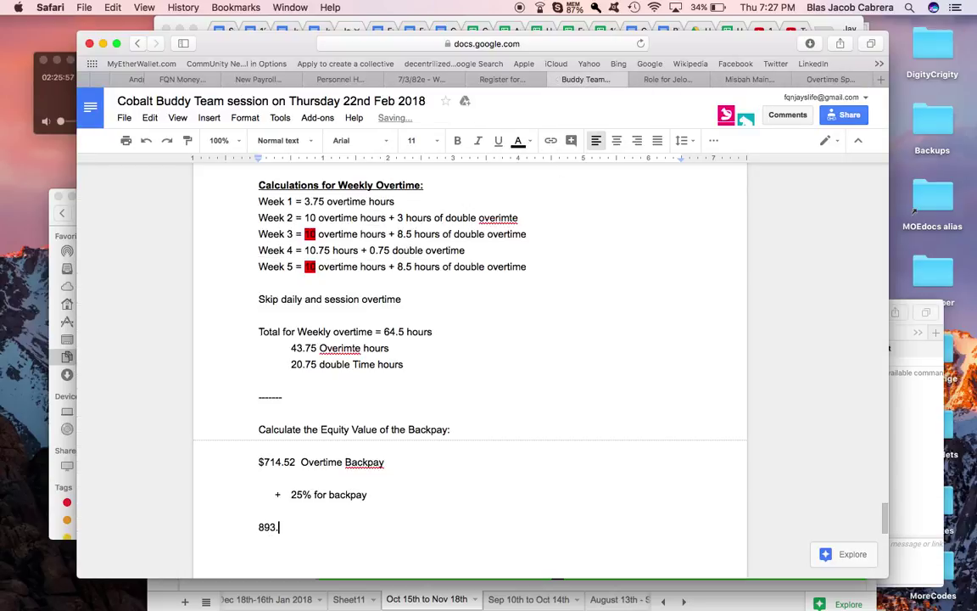
{"action": "type", "text": "15"}
{"action": "left_click", "coordinate": [257, 526]}
{"action": "type", "text": "$"}
{"action": "left_click", "coordinate": [322, 527]}
{"action": "type", "text": "Total Backpay"}
Replace "Backpay" with "Value" in the $714.52 line so it reads "Overtime Value"
{"action": "left_click", "coordinate": [375, 515]}
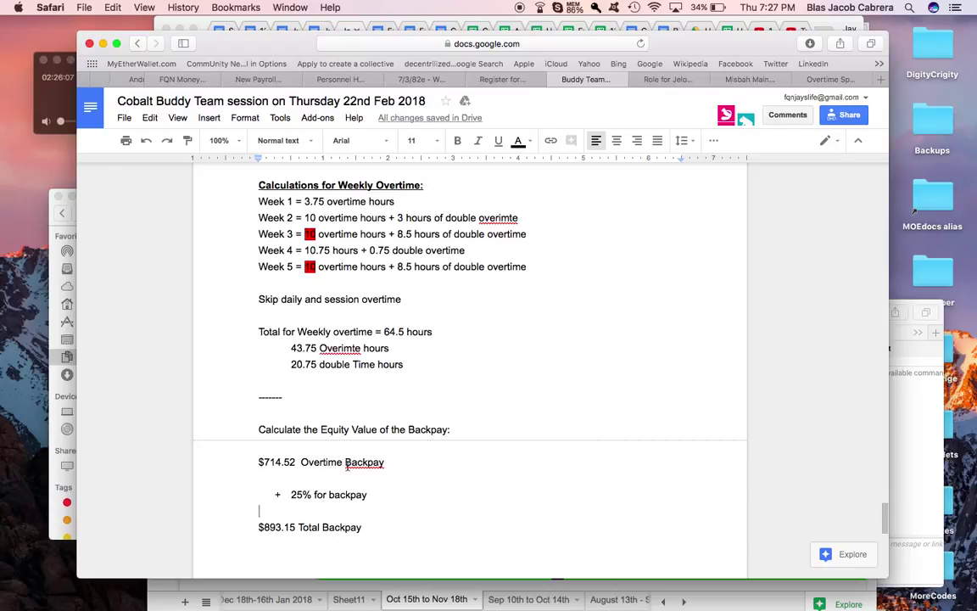
{"action": "left_click", "coordinate": [346, 462]}
{"action": "type", "text": "Value"}
{"action": "key", "text": "shift+End"}
{"action": "key", "text": "BackSpace"}
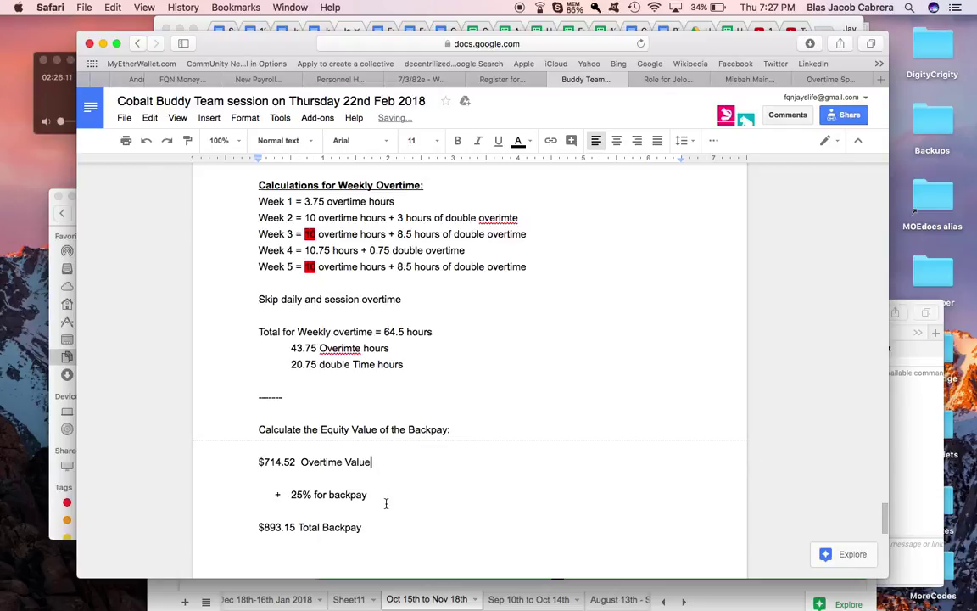
Append "Equity IOU" to the "$893.15 Total Backpay" line and start a new line below it
{"action": "double_click", "coordinate": [301, 495]}
{"action": "left_click_drag", "start_coordinate": [333, 494], "coordinate": [246, 530]}
{"action": "left_click", "coordinate": [410, 499]}
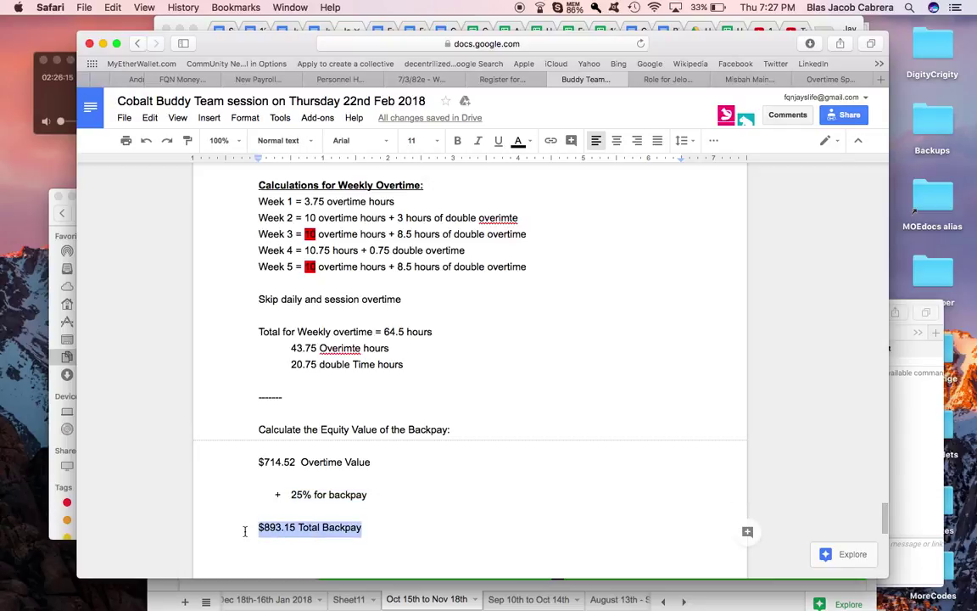
{"action": "left_click", "coordinate": [386, 529]}
{"action": "type", "text": "Equity IOU"}
{"action": "key", "text": "Return"}
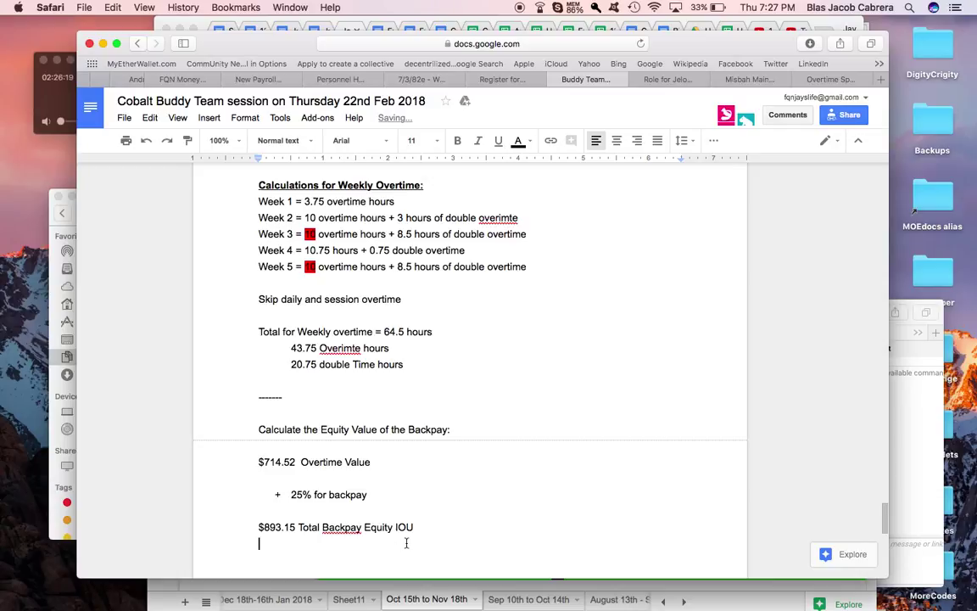
Highlight the Total Backpay Equity IOU amount and return to the Overtime Spreadsheet to check it against the backpay calculation
{"action": "scroll", "coordinate": [407, 543], "scroll_direction": "down", "scroll_amount": 1}
{"action": "scroll", "coordinate": [356, 534], "scroll_direction": "down", "scroll_amount": 1}
{"action": "left_click_drag", "start_coordinate": [252, 489], "coordinate": [309, 489]}
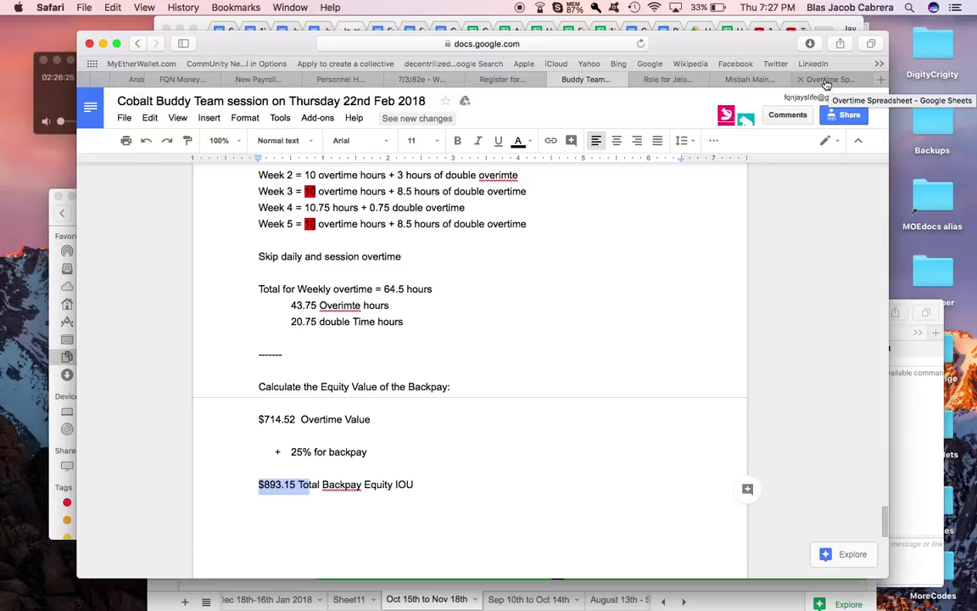
{"action": "left_click", "coordinate": [827, 81]}
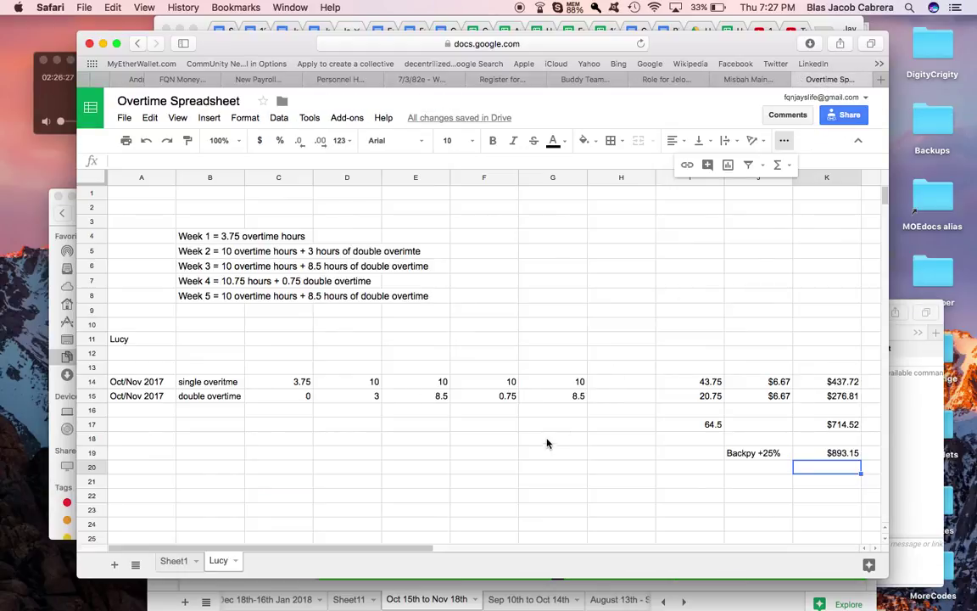
Switch to Firefox and check the employee's monthly pay in G8 of the Personnel Hours Tracking & Pay SpreadSheet
{"action": "mouse_move", "coordinate": [483, 603]}
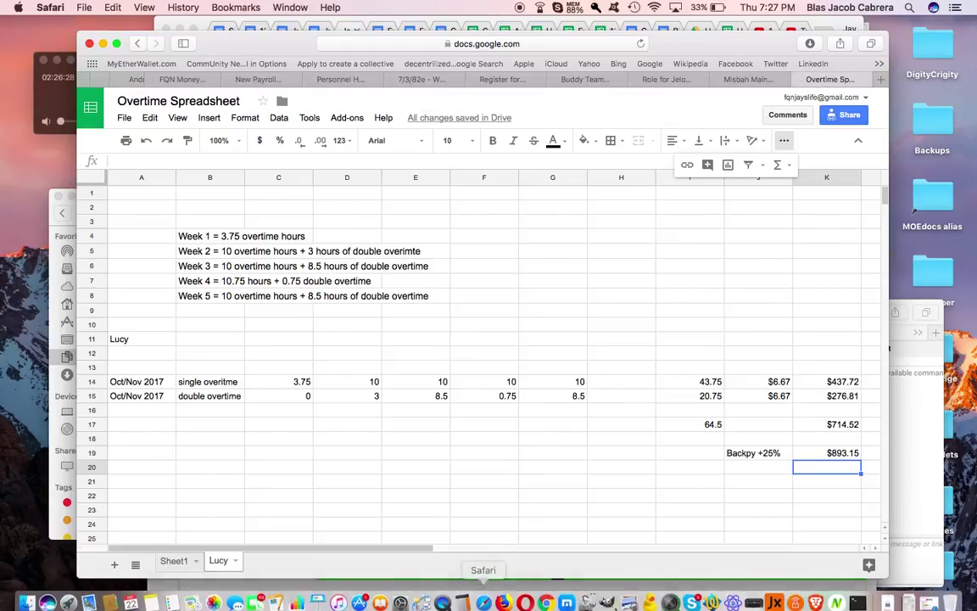
{"action": "left_click", "coordinate": [504, 597]}
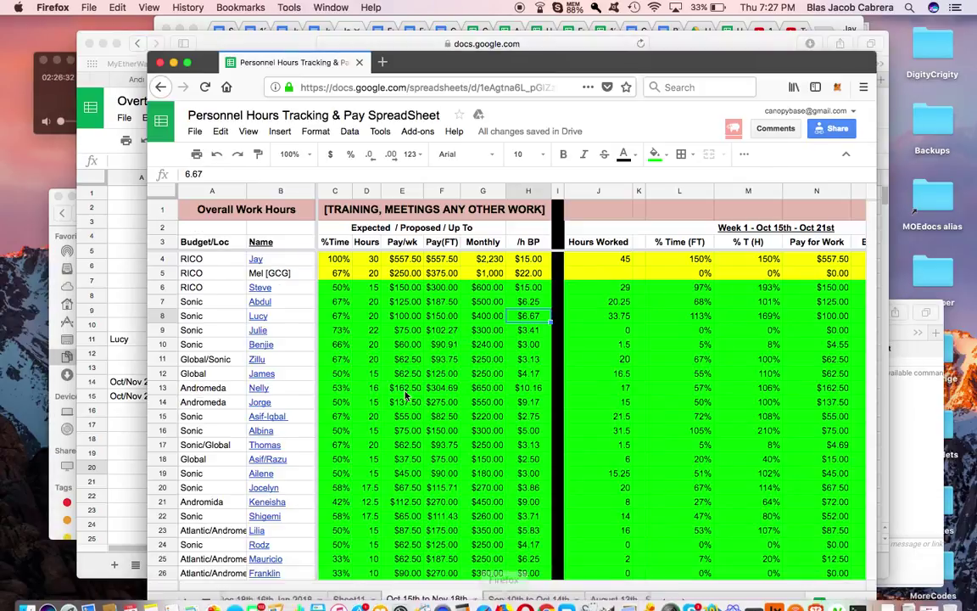
{"action": "left_click", "coordinate": [477, 319]}
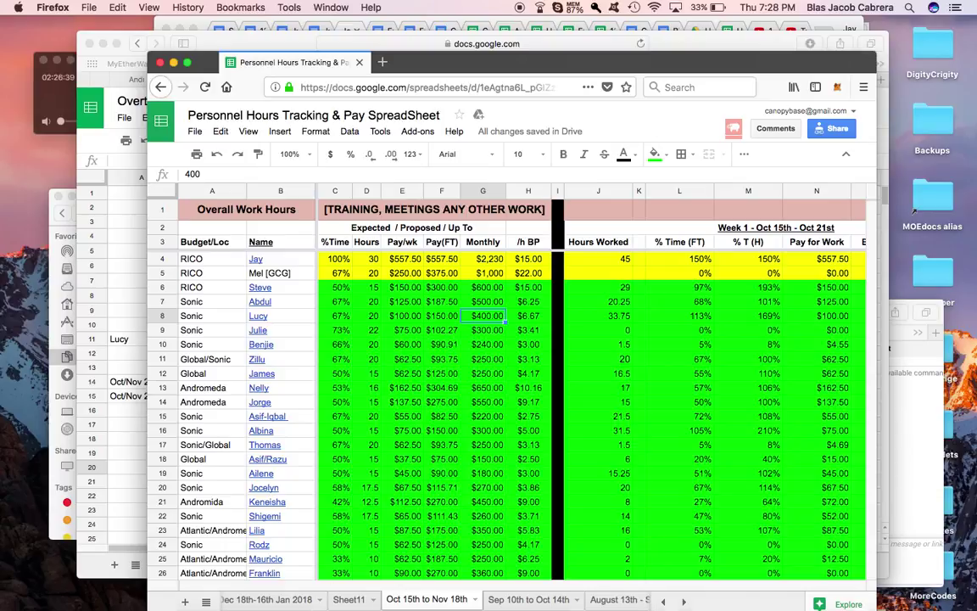
Return to the Cobalt Buddy Team session document in Safari and add "$400" below the Total Backpay Equity IOU line, followed by a dashed separator
{"action": "left_click", "coordinate": [136, 512]}
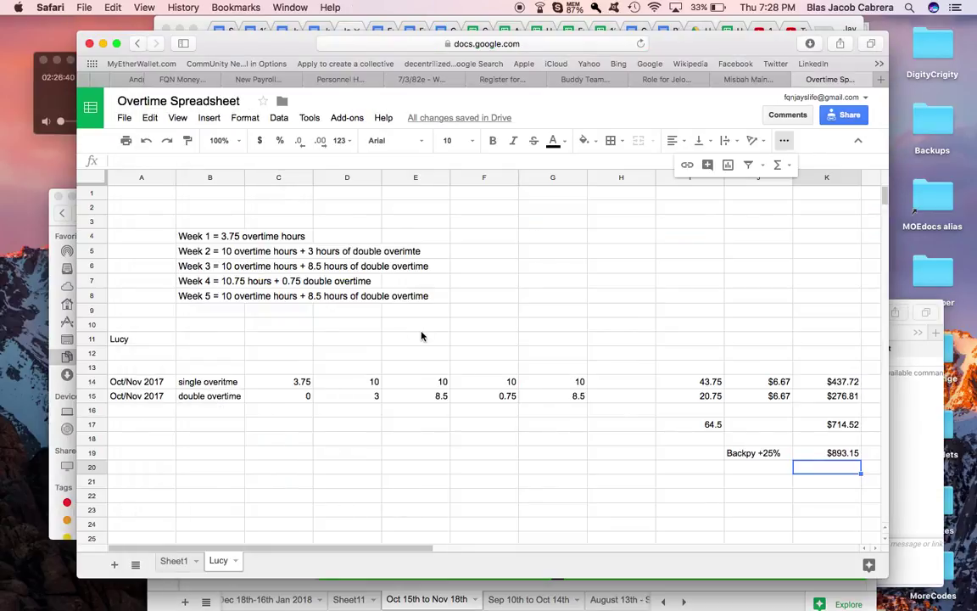
{"action": "left_click", "coordinate": [504, 81]}
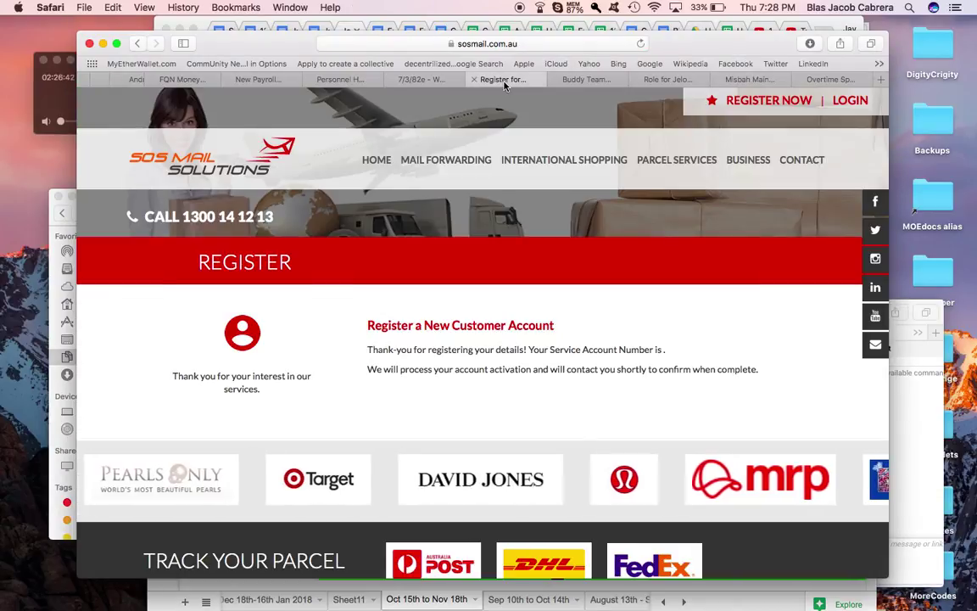
{"action": "left_click", "coordinate": [577, 80]}
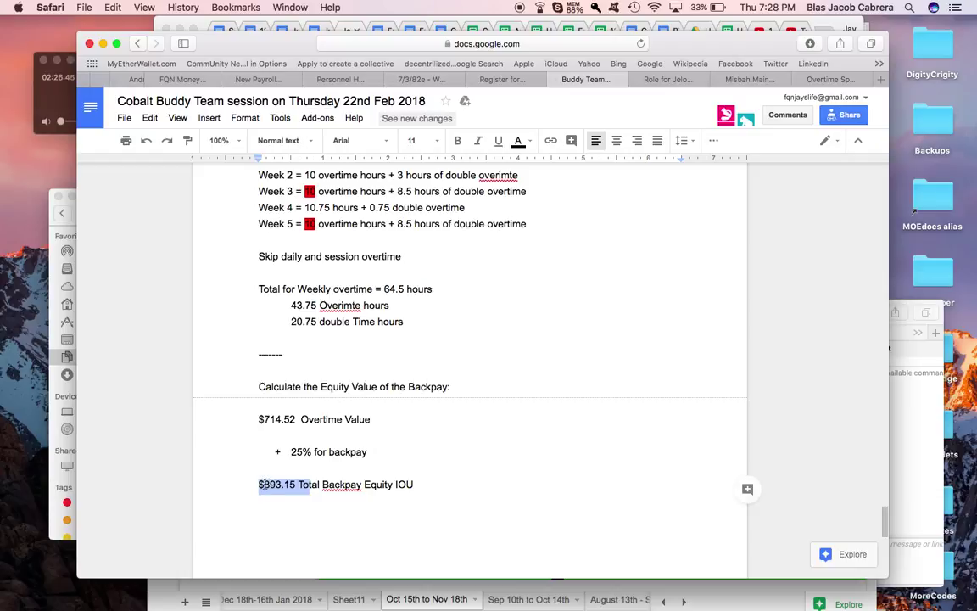
{"action": "left_click", "coordinate": [291, 503]}
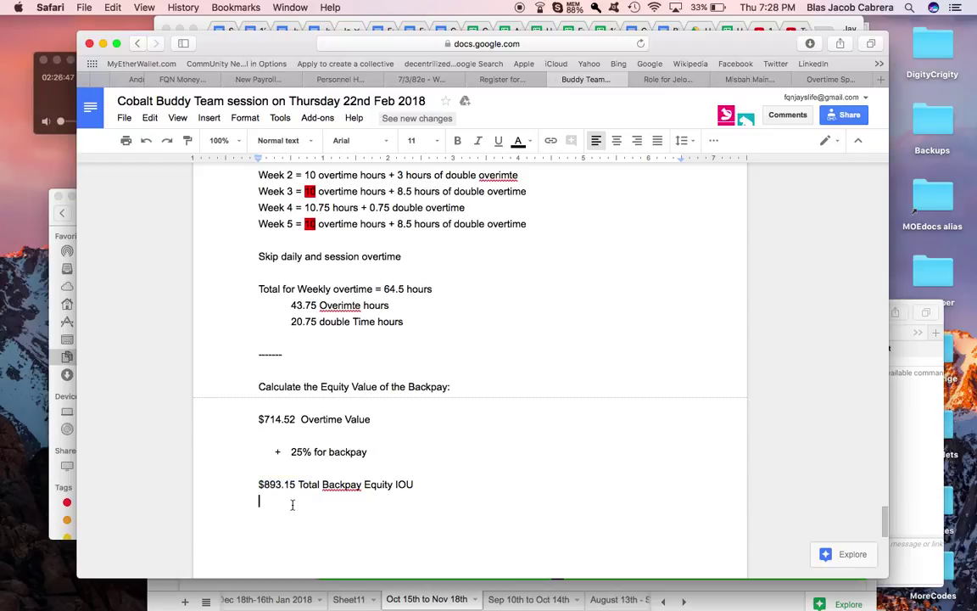
{"action": "key", "text": "Return"}
{"action": "type", "text": "$400"}
{"action": "key", "text": "Return"}
{"action": "scroll", "coordinate": [397, 508], "scroll_direction": "down", "scroll_amount": 2}
{"action": "type", "text": "---"}
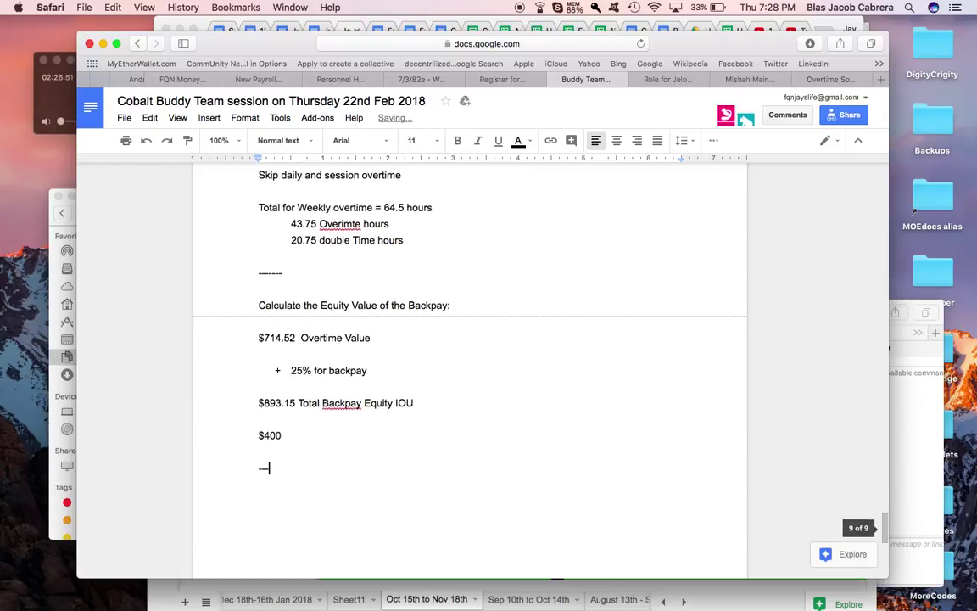
{"action": "type", "text": "------"}
{"action": "key", "text": "Return"}
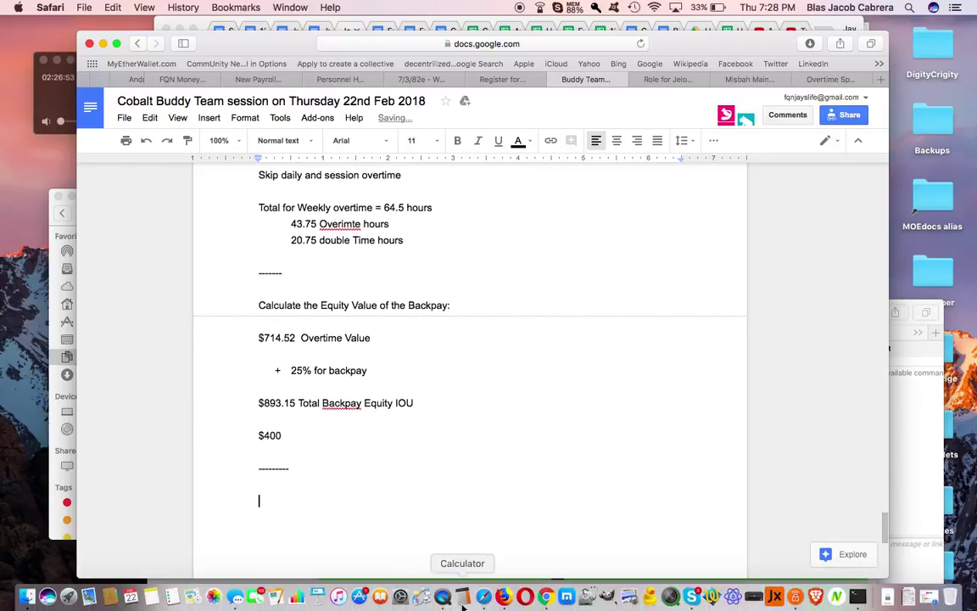
Open Calculator and add the $400 monthly pay and the $893.15 backpay IOU together
{"action": "left_click", "coordinate": [411, 537]}
{"action": "left_click", "coordinate": [553, 316]}
{"action": "left_click", "coordinate": [570, 376]}
{"action": "left_click", "coordinate": [570, 376]}
{"action": "left_click", "coordinate": [667, 345]}
{"action": "left_click", "coordinate": [585, 280]}
{"action": "left_click", "coordinate": [629, 285]}
{"action": "left_click", "coordinate": [626, 345]}
{"action": "left_click", "coordinate": [625, 378]}
{"action": "left_click", "coordinate": [546, 343]}
{"action": "left_click", "coordinate": [585, 312]}
{"action": "left_click", "coordinate": [665, 378]}
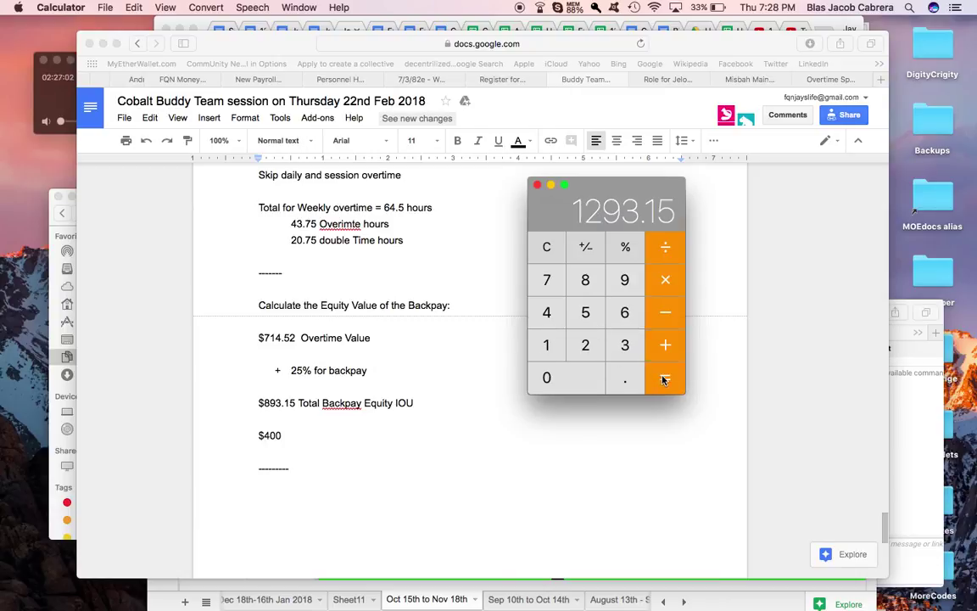
Add the line "$1,293.15 (just for one single month)" below the dashed separator in the session document
{"action": "left_click", "coordinate": [320, 485]}
{"action": "type", "text": "$1293.15"}
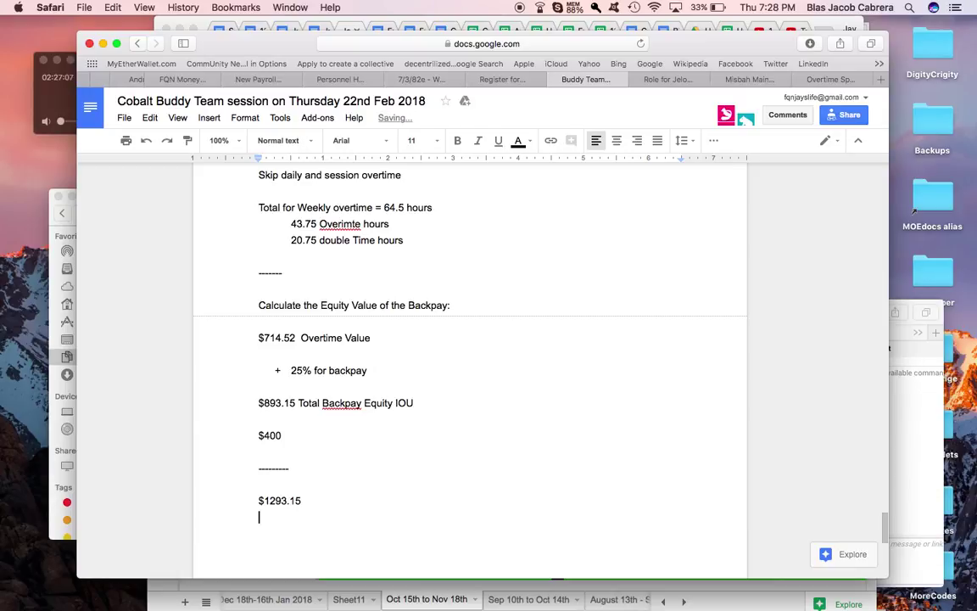
{"action": "type", "text": " (justfo for one single month)"}
{"action": "key", "text": "Return"}
{"action": "left_click", "coordinate": [268, 501]}
{"action": "type", "text": ","}
{"action": "scroll", "coordinate": [480, 485], "scroll_direction": "down", "scroll_amount": 1}
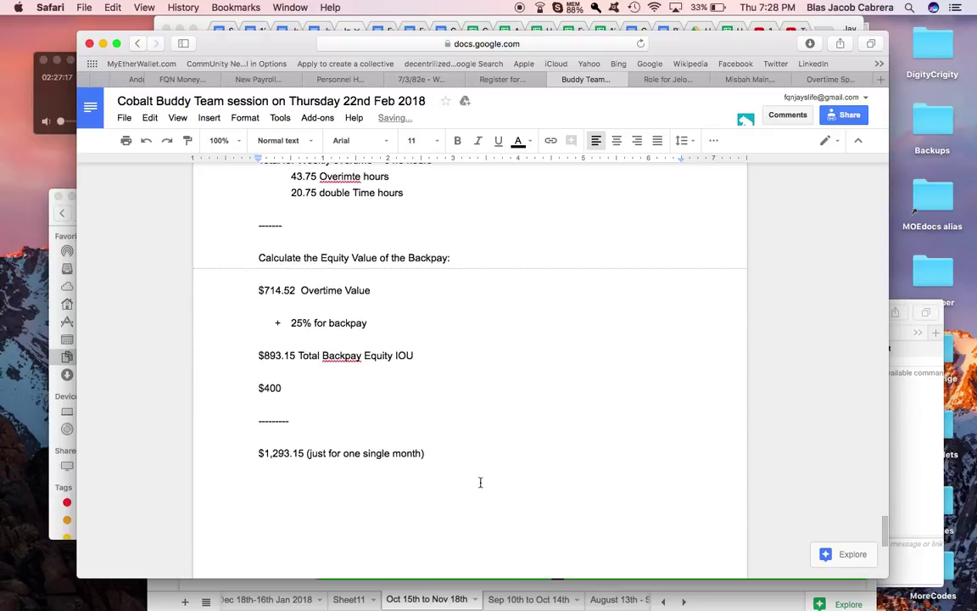
{"action": "left_click_drag", "start_coordinate": [458, 451], "coordinate": [221, 462]}
{"action": "left_click", "coordinate": [325, 498]}
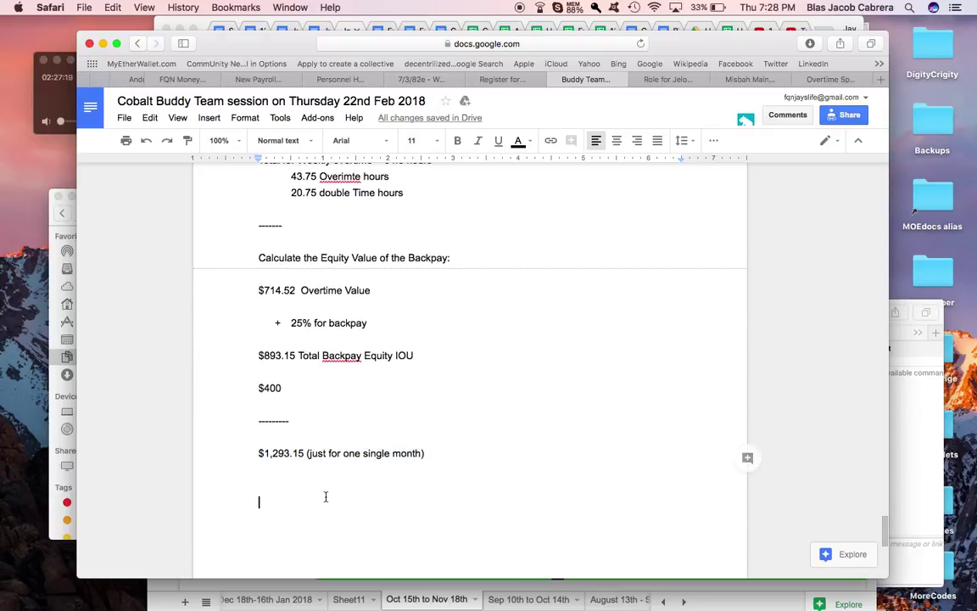